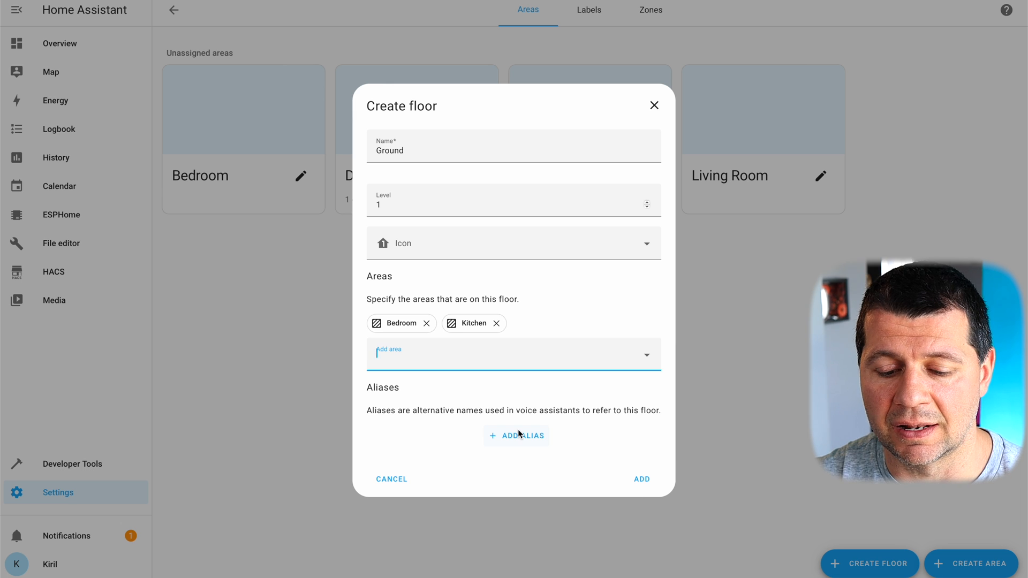
Step: Give the Ground floor the alias "ground" and add the floor
click(518, 435)
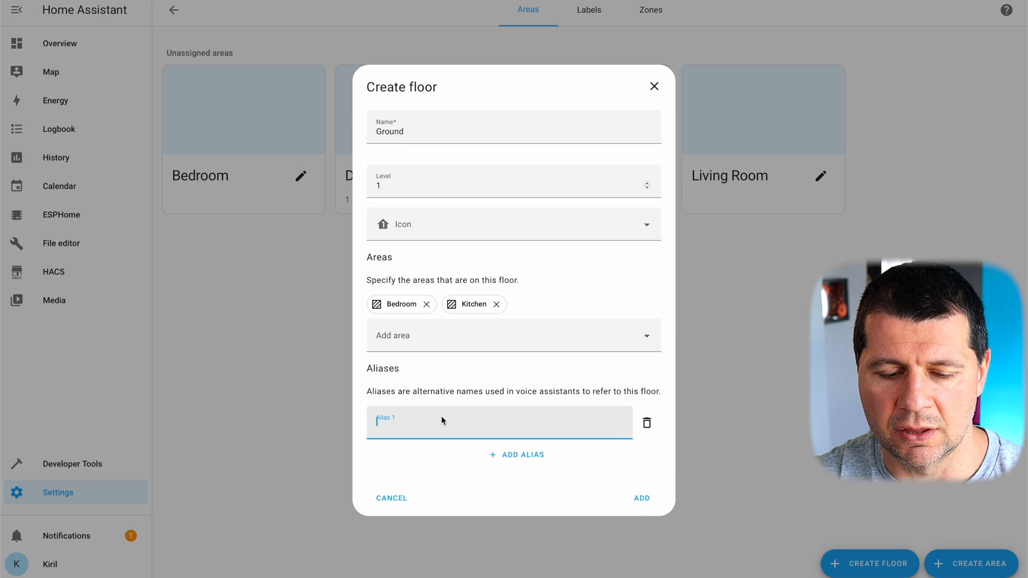
text(ground)
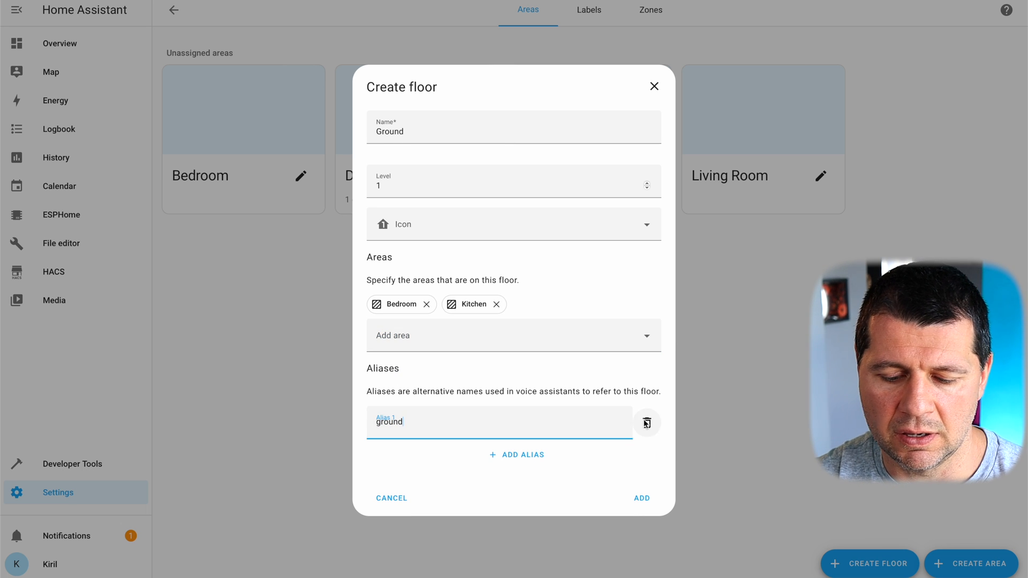
click(639, 499)
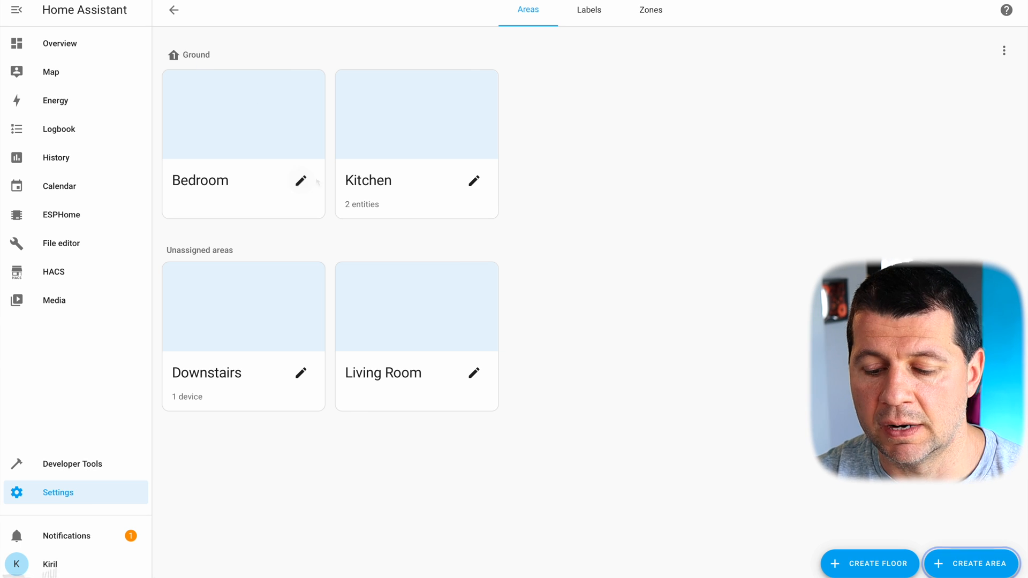
Step: Set up a new floor named Second with level 2, containing the Bedroom and Kitchen areas
click(877, 563)
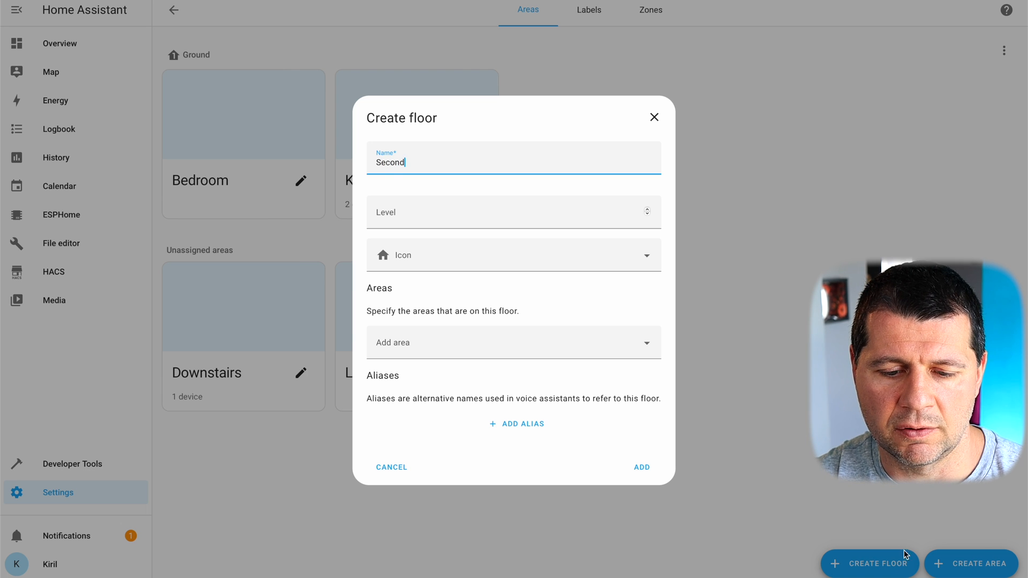
click(500, 214)
text(2)
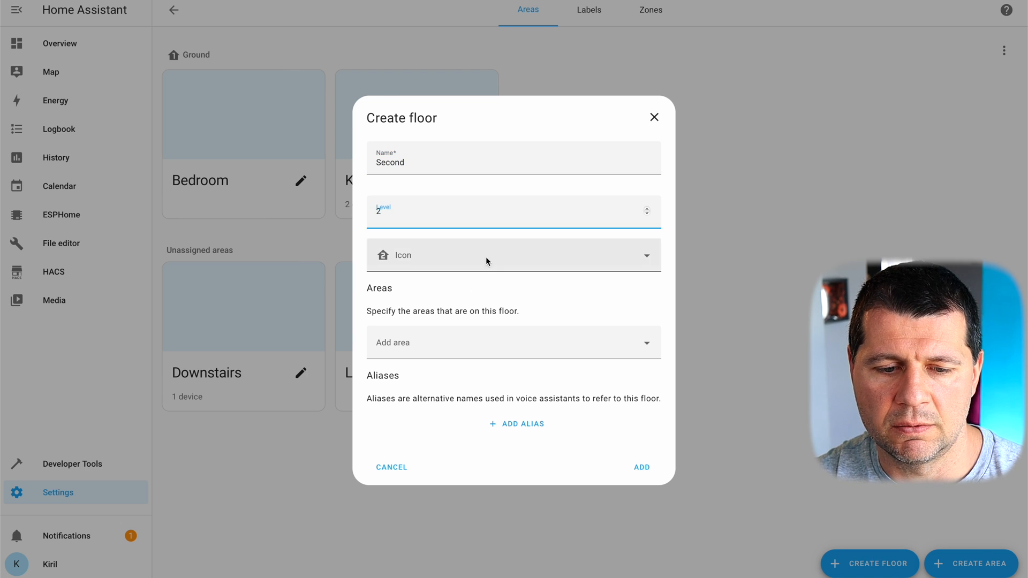
click(431, 341)
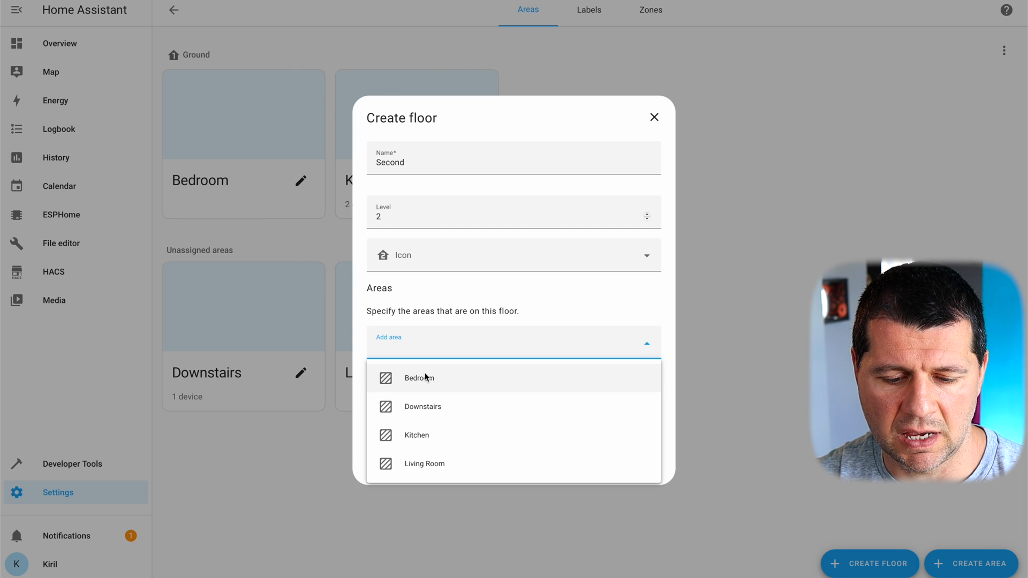
click(425, 377)
click(432, 352)
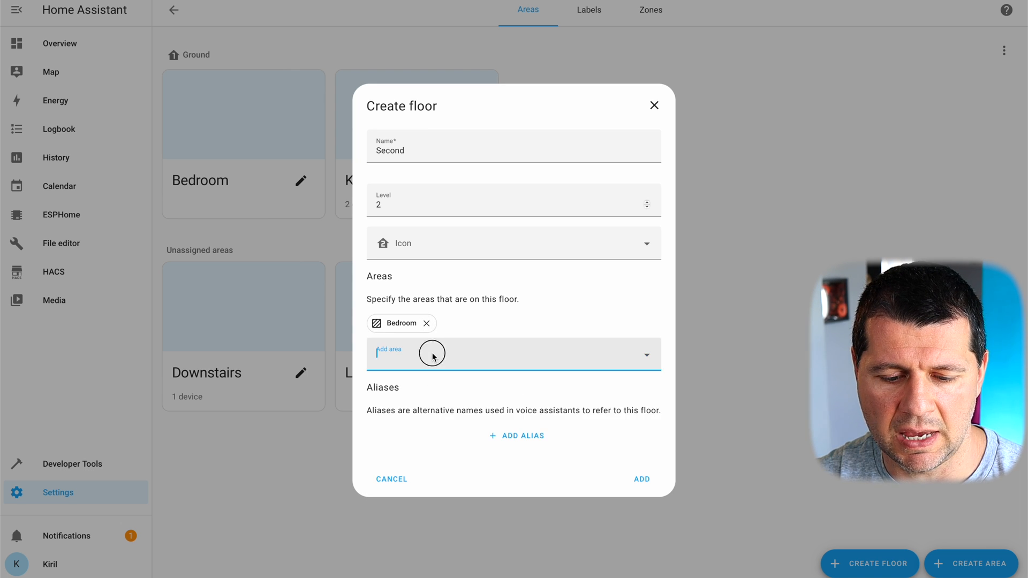
click(428, 419)
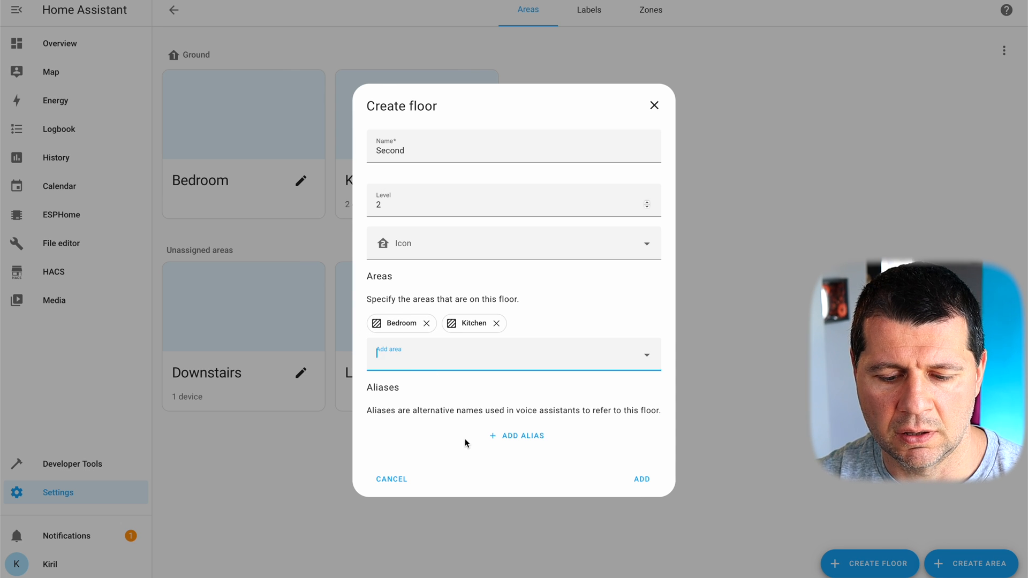
Step: Give the new floor the alias "Second" and add the floor
click(522, 436)
text(S)
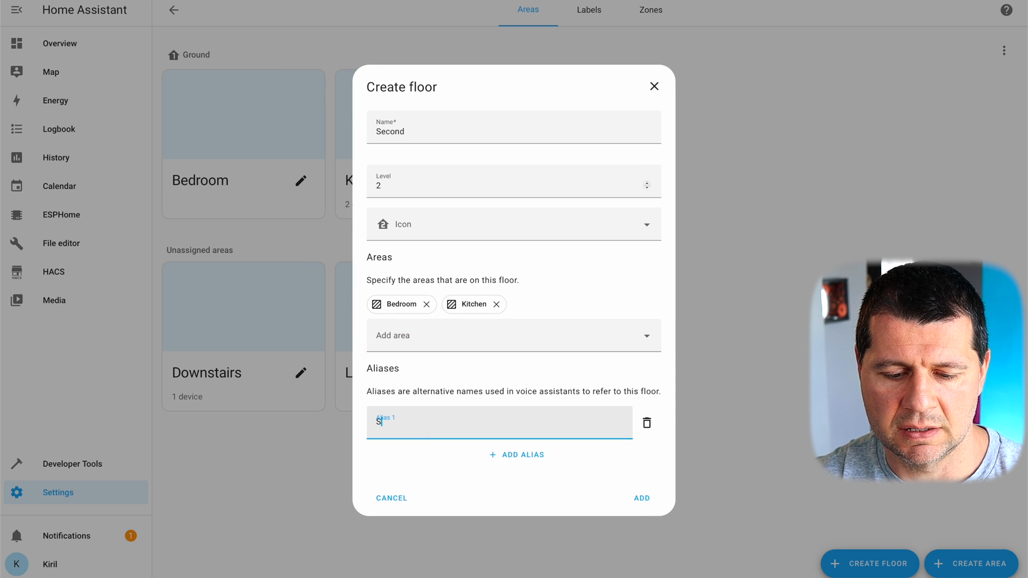
text(econd)
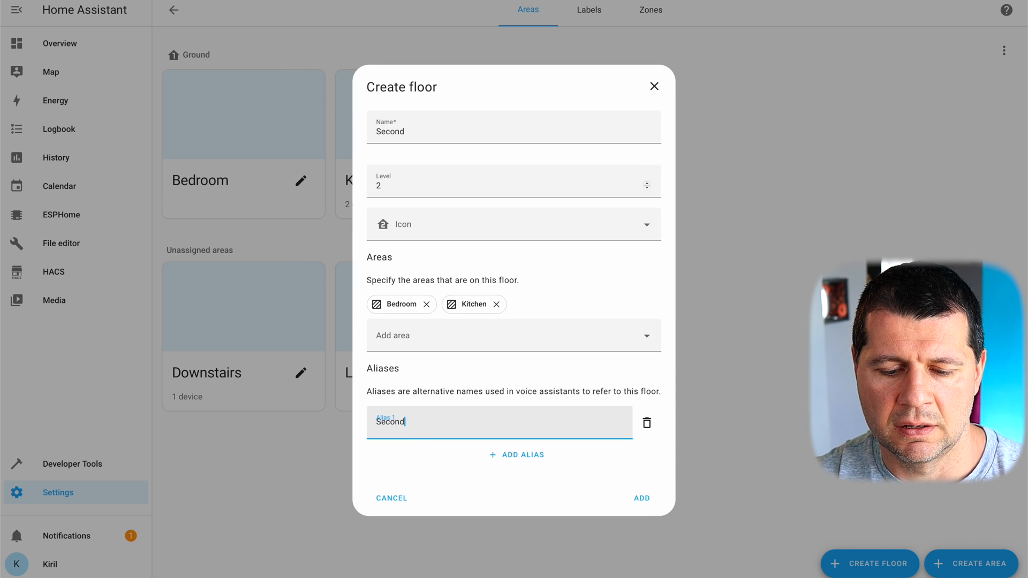
click(642, 498)
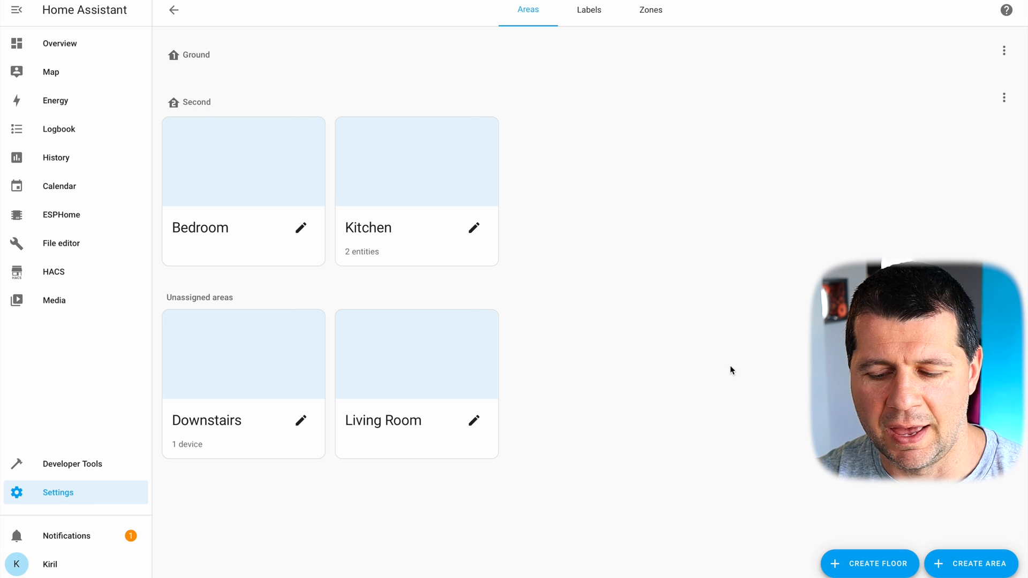
Step: Try to create an area named Bedroom assigned to the Ground floor
click(982, 556)
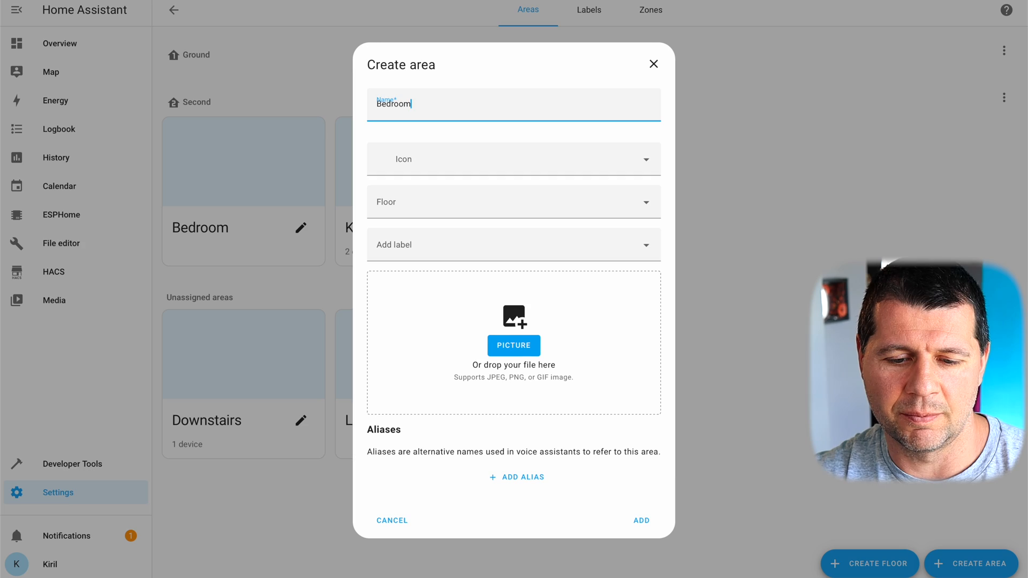
click(405, 207)
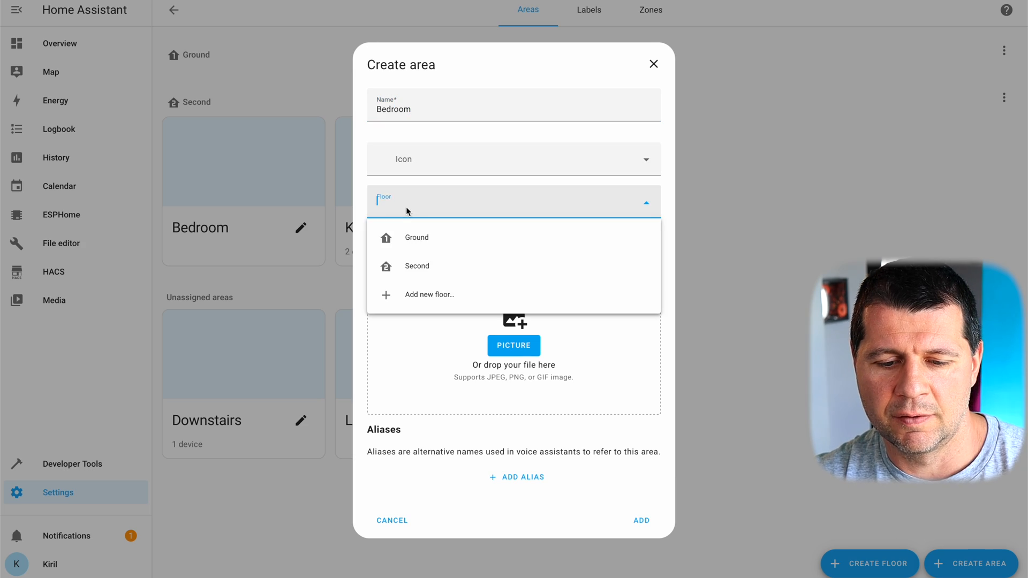
click(423, 238)
click(437, 248)
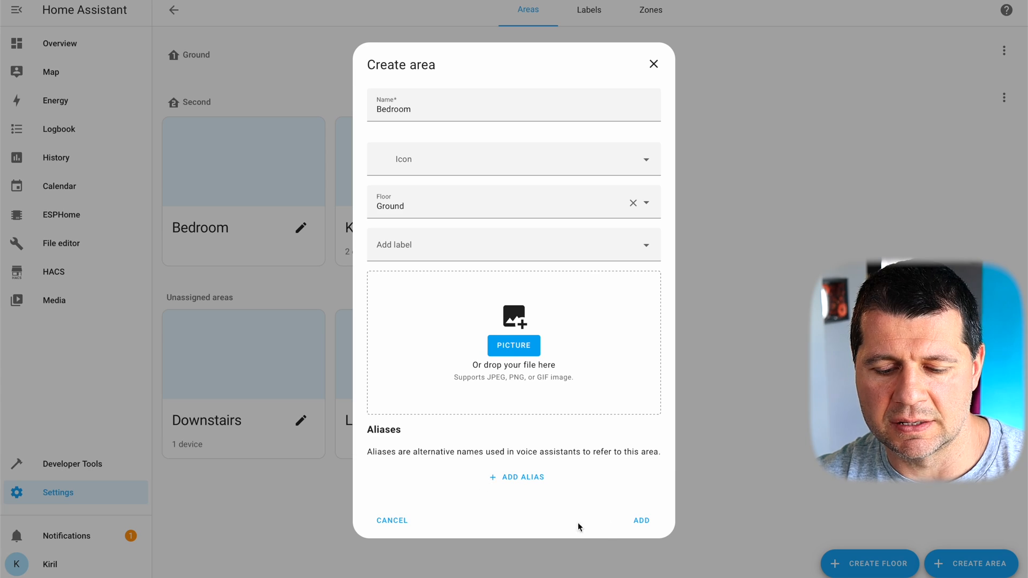
click(636, 521)
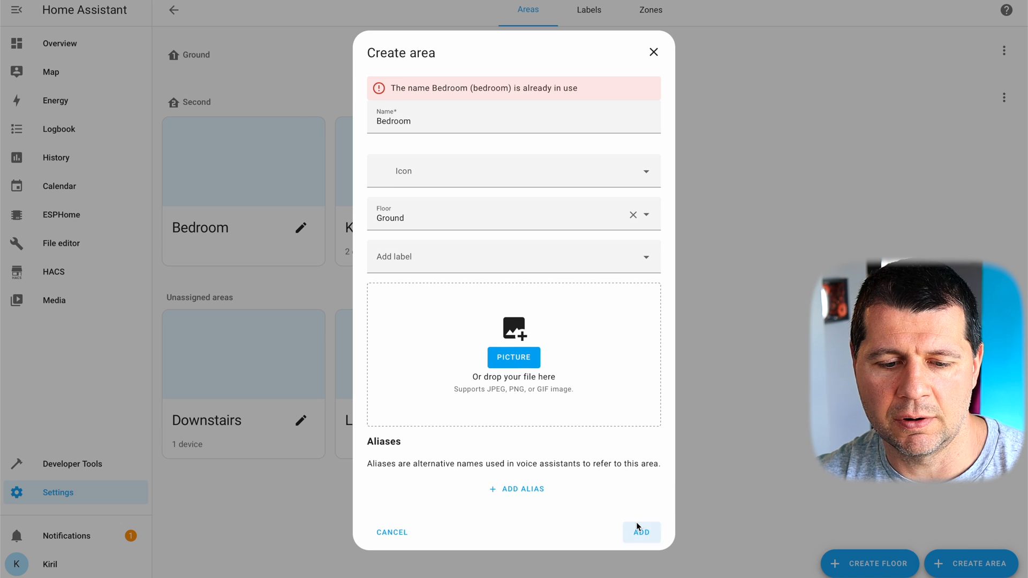
Step: Change the new area's name to Bedroom 2nd, add it, and review the areas grouped by floor
click(430, 124)
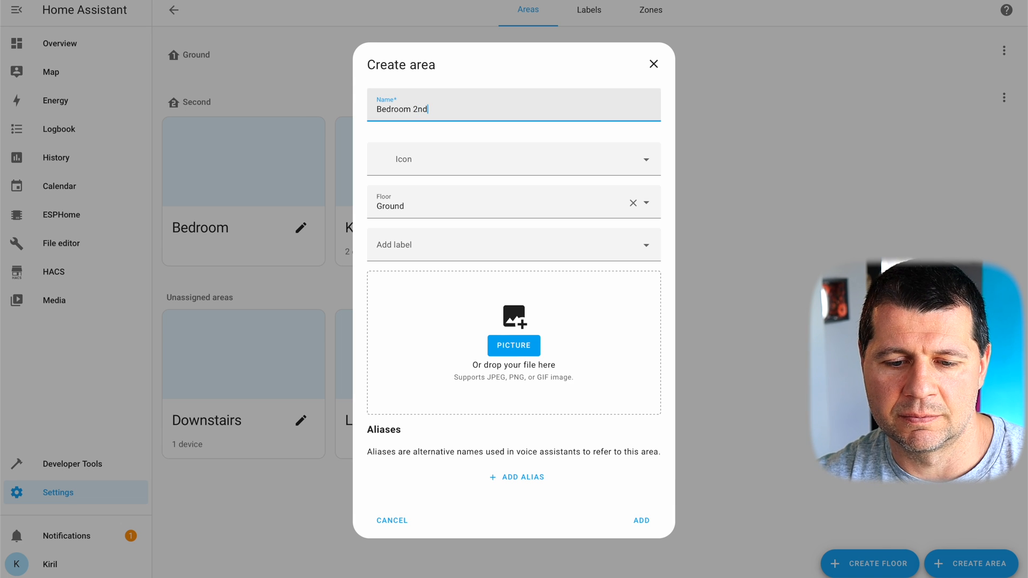
click(642, 522)
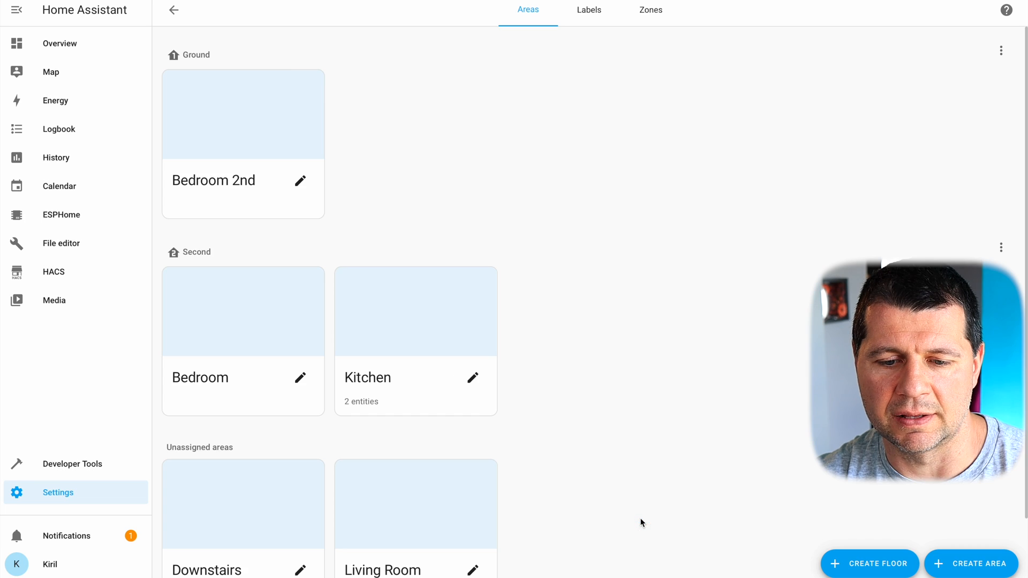
scroll(315, 163, down, 1)
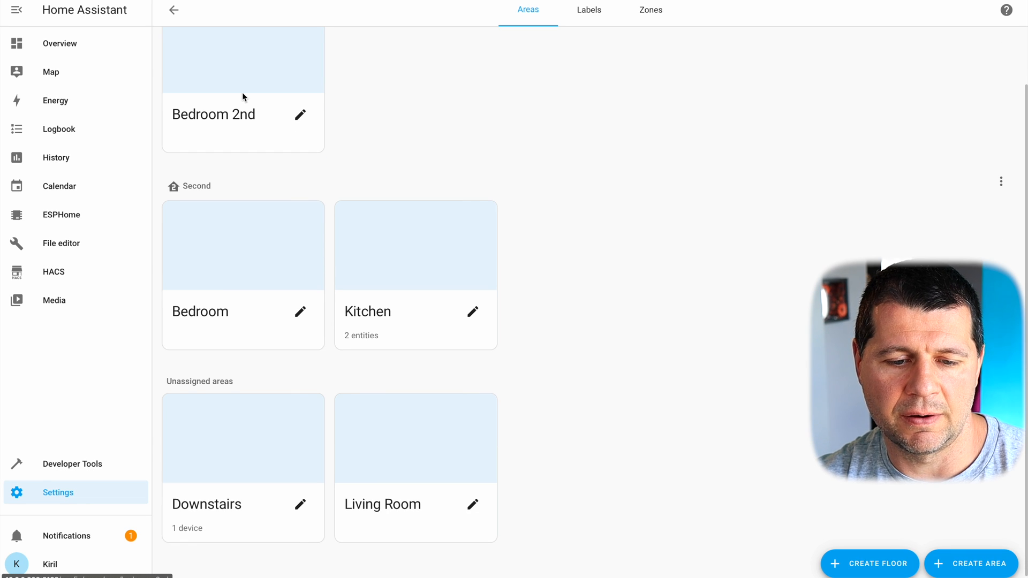
scroll(242, 96, up, 1)
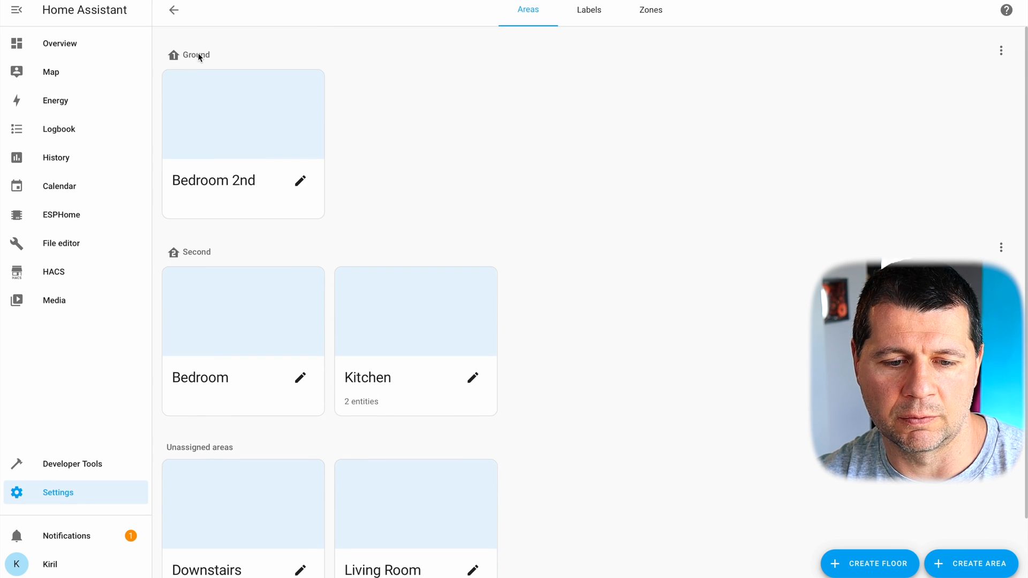
scroll(248, 305, down, 1)
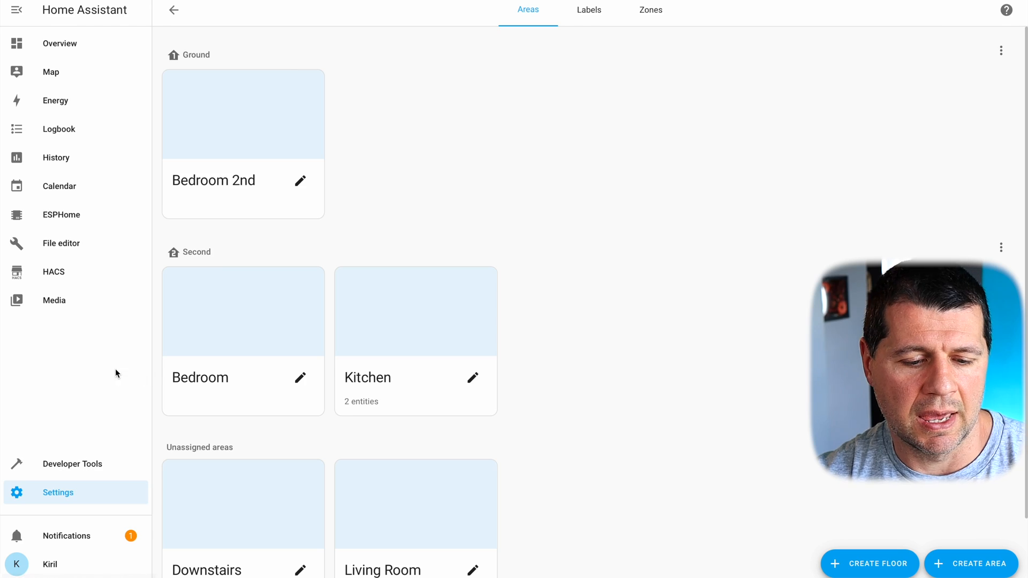
Step: Open Settings in a new browser tab and start a new empty automation
right_click(80, 494)
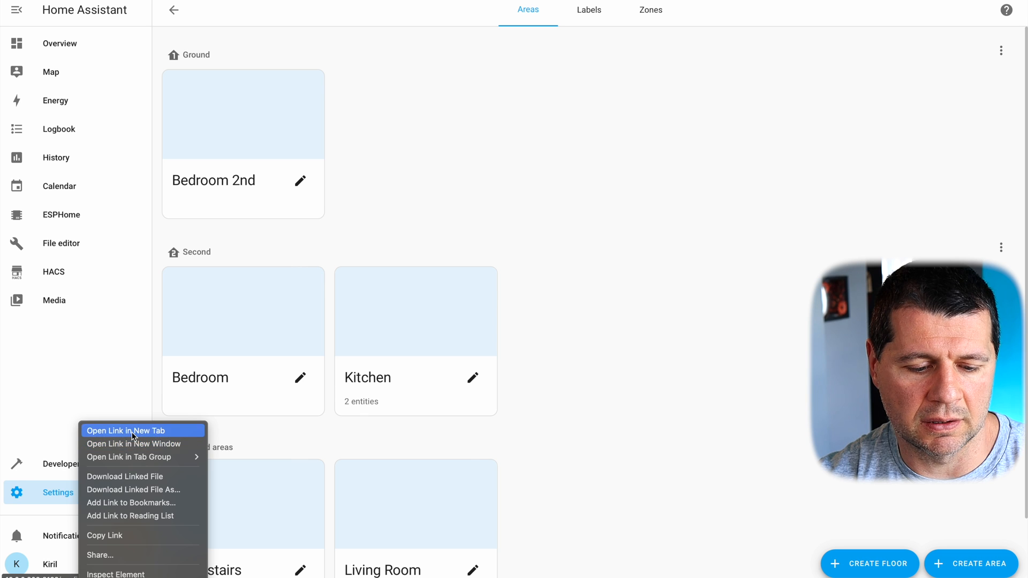
click(132, 426)
click(311, 0)
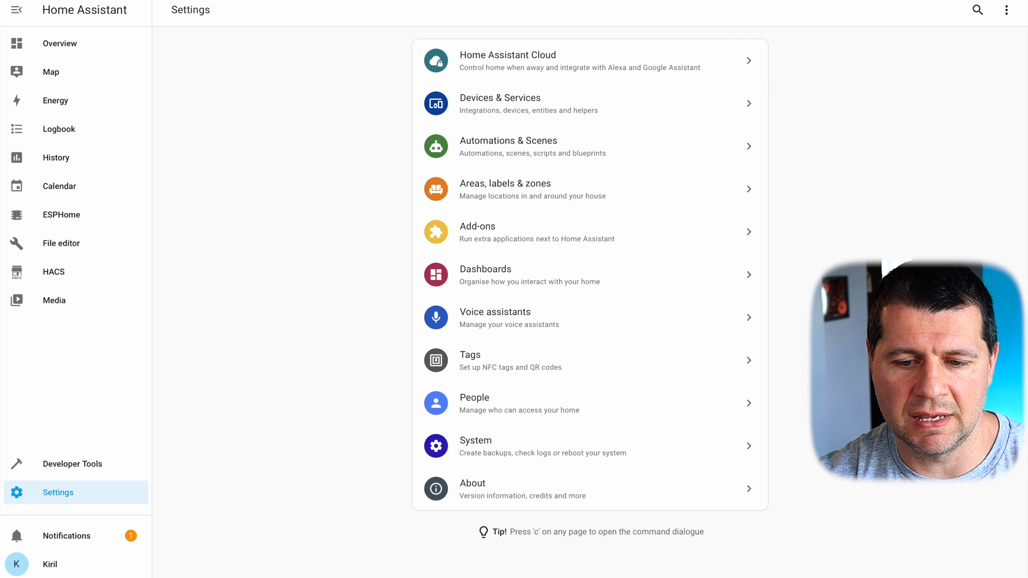
click(509, 154)
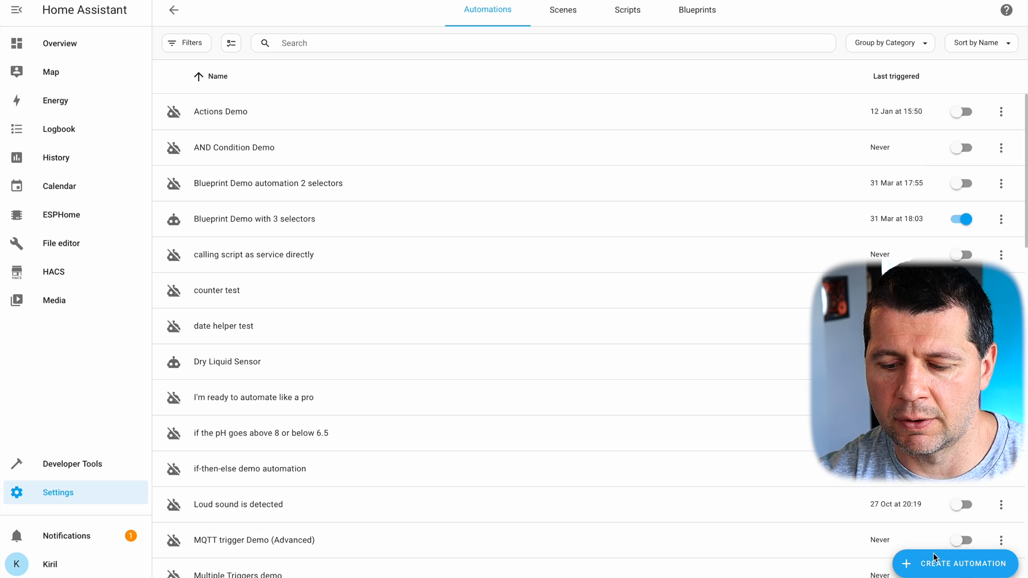
click(909, 562)
click(524, 197)
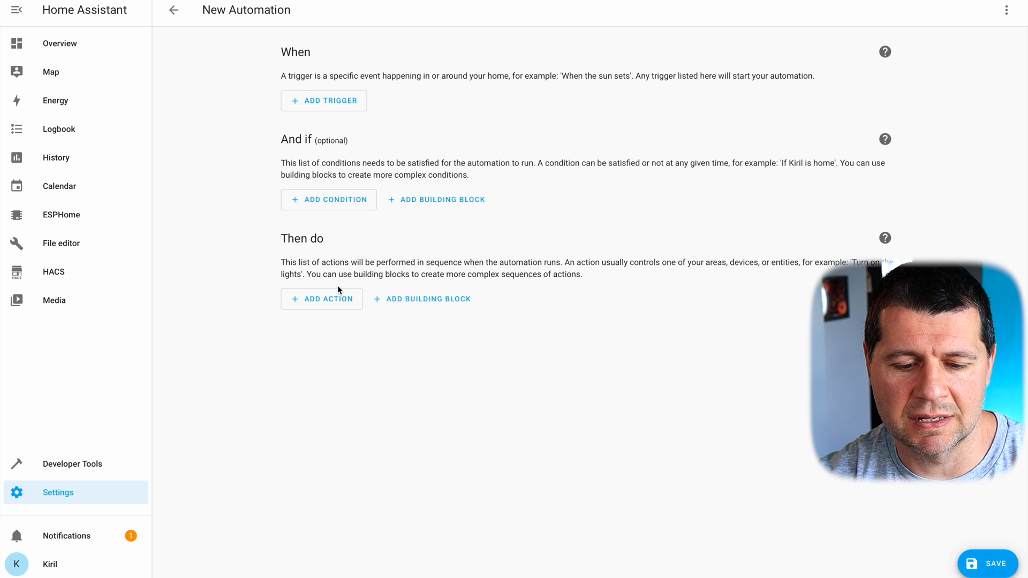
Step: Add a Switch: Turn off action to the automation and target the Ground floor
click(338, 303)
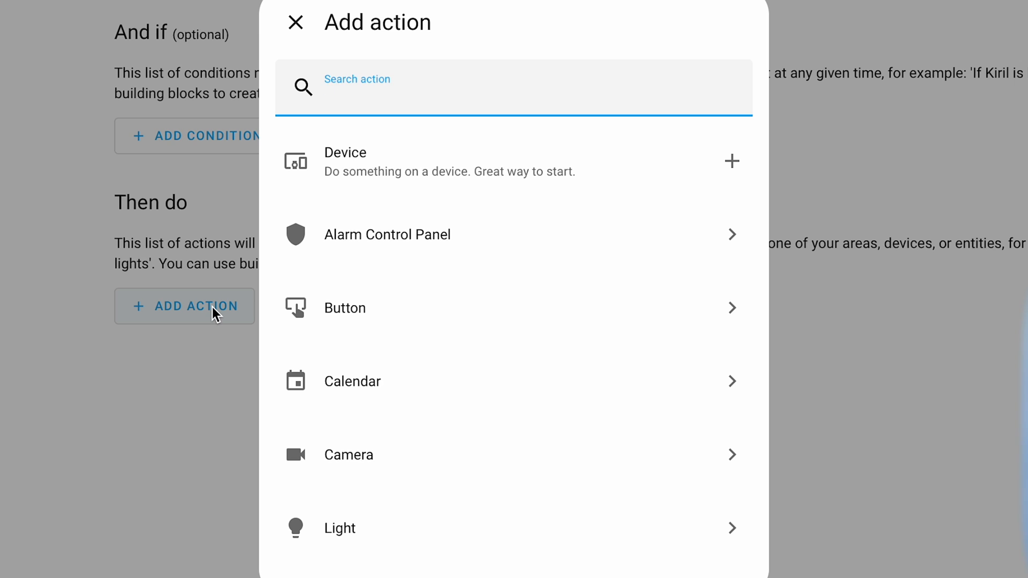
text(switc)
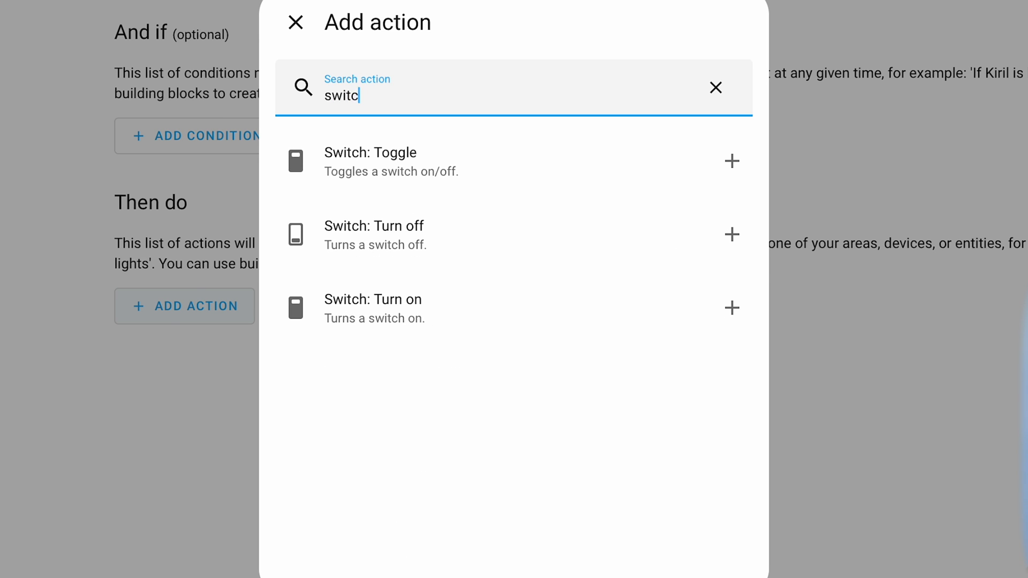
click(386, 244)
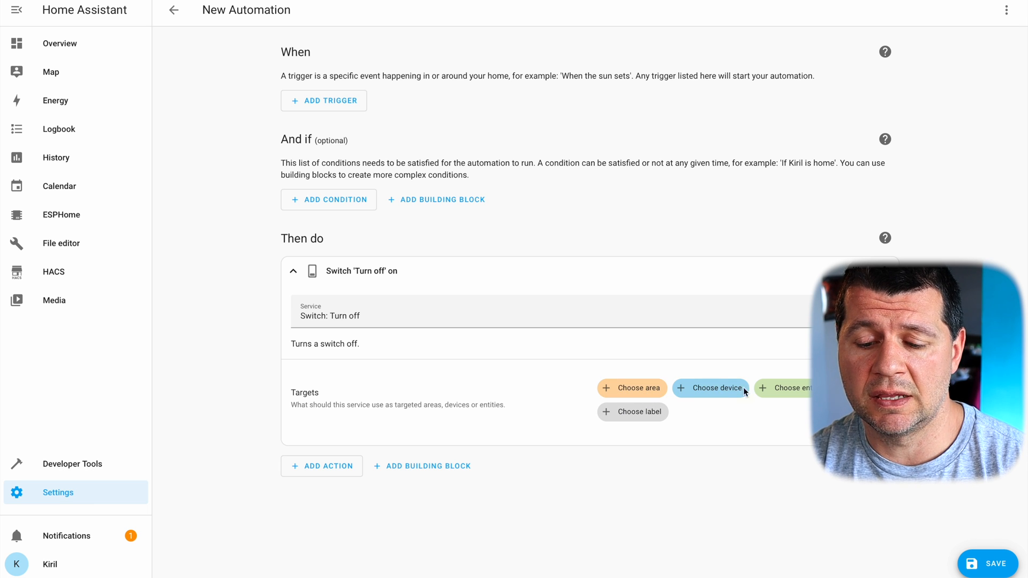
click(642, 395)
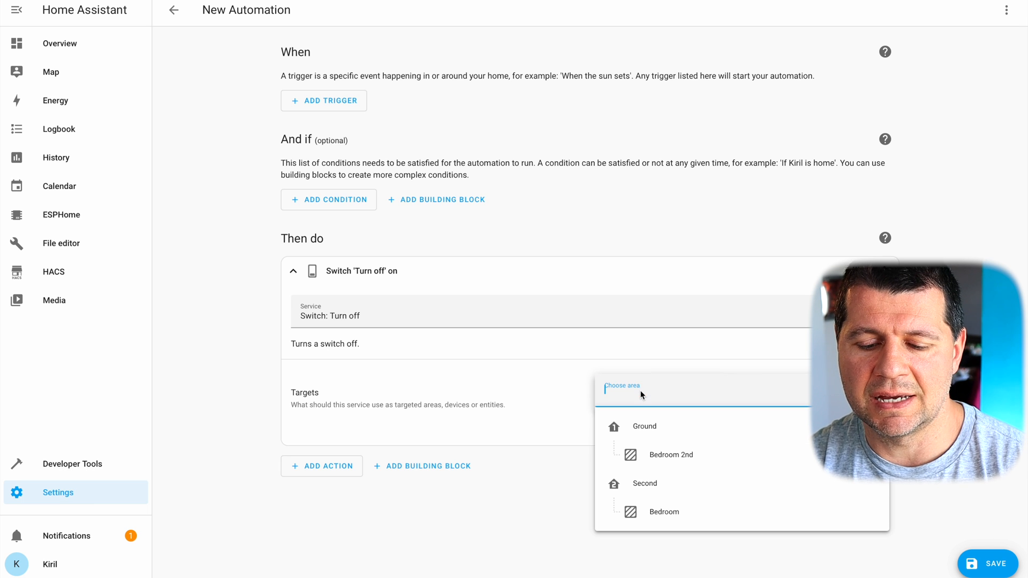
click(662, 425)
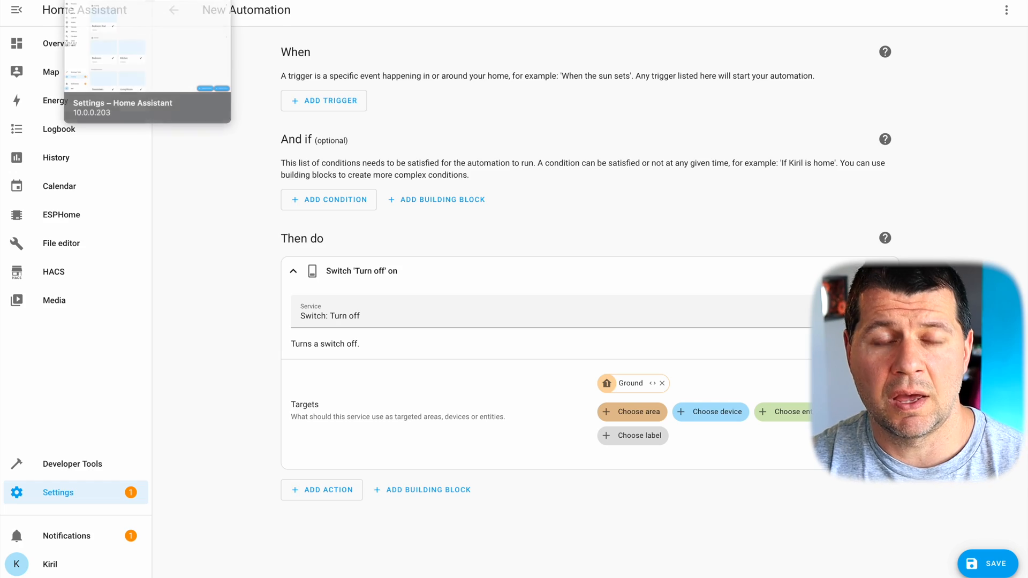
Step: Return to the browser tab with the areas overview and examine which areas and devices belong to each floor
key(ctrl+Tab)
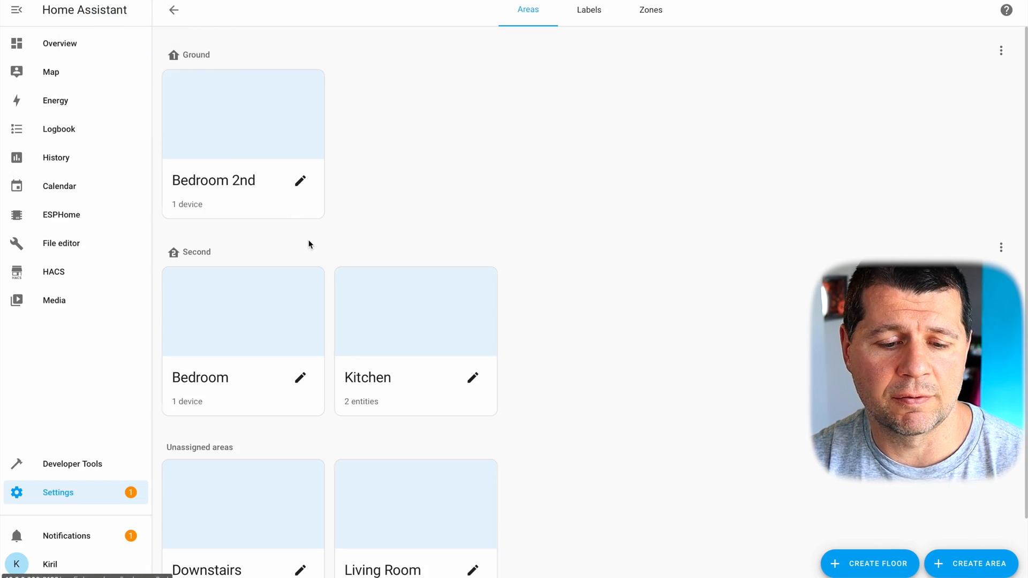
scroll(309, 245, down, 2)
scroll(309, 244, up, 2)
scroll(554, 332, down, 2)
scroll(554, 335, up, 2)
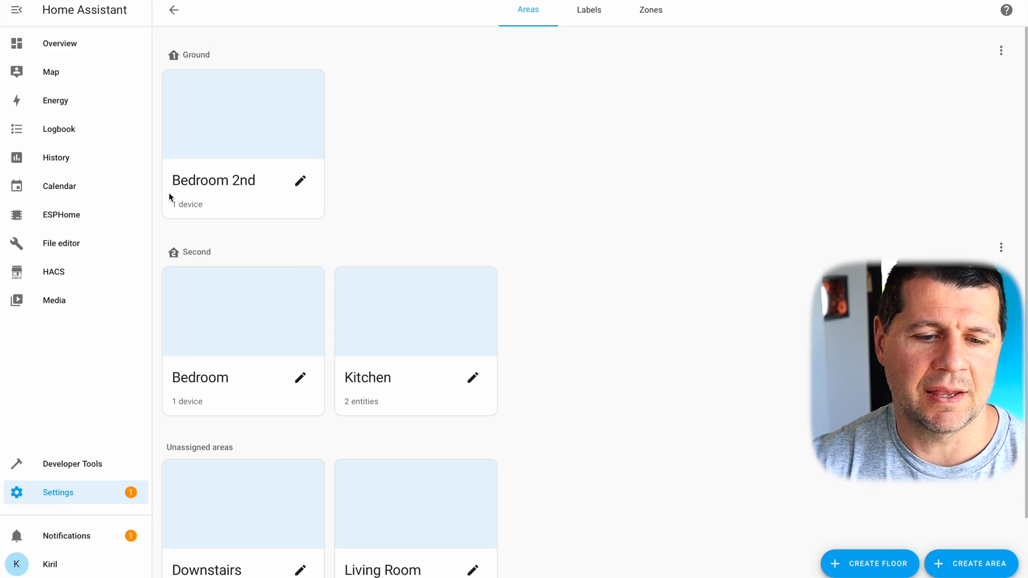
Step: Open the automations list, search it for "demo", then clear the search and look through all automations
click(179, 16)
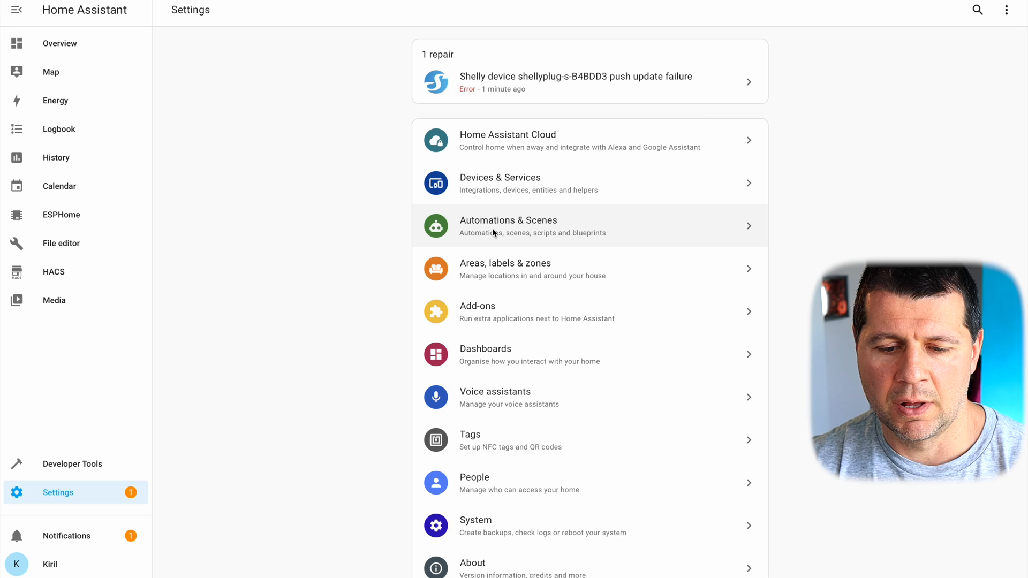
click(493, 232)
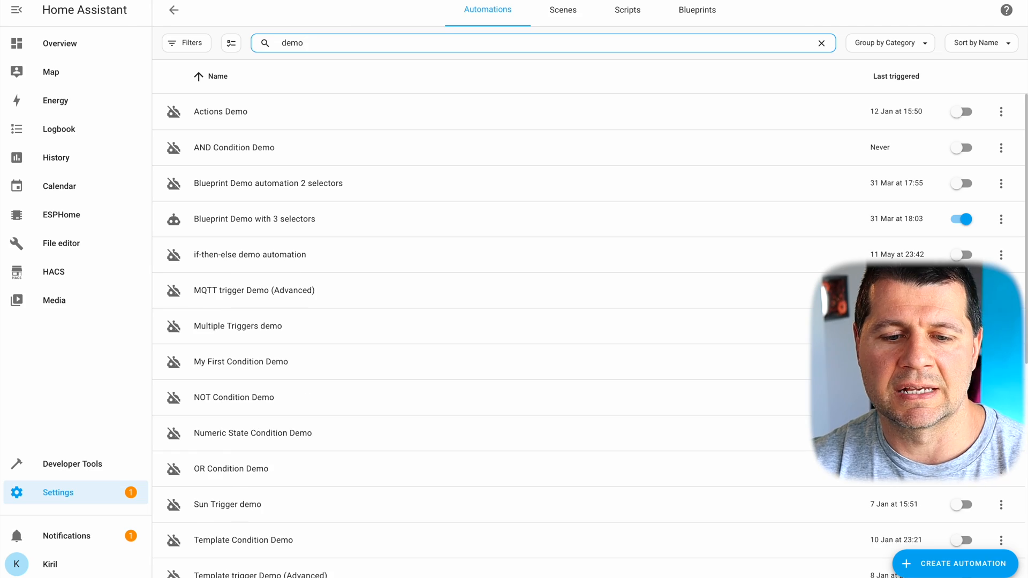
key(BackSpace)
key(BackSpace)
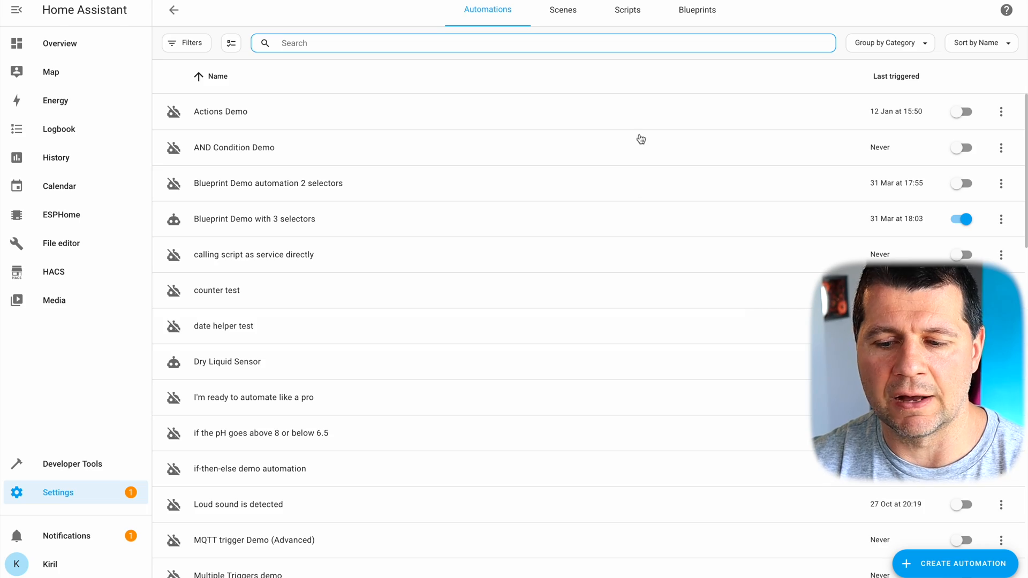
scroll(667, 280, down, 15)
scroll(668, 280, up, 15)
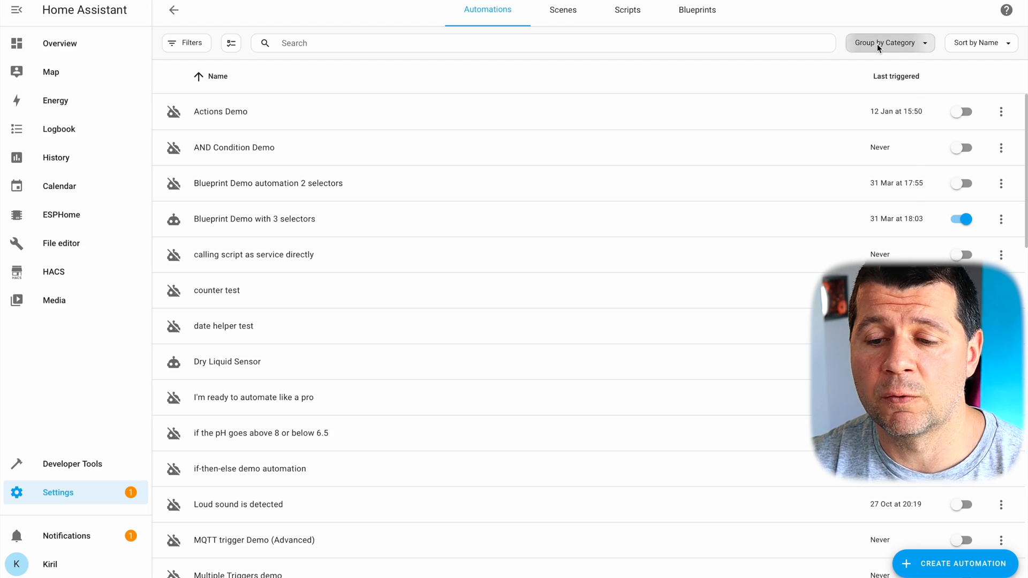
Step: View the grouping options for the automations list, then start assigning a new category named "Demo" to the Actions Demo automation
click(877, 44)
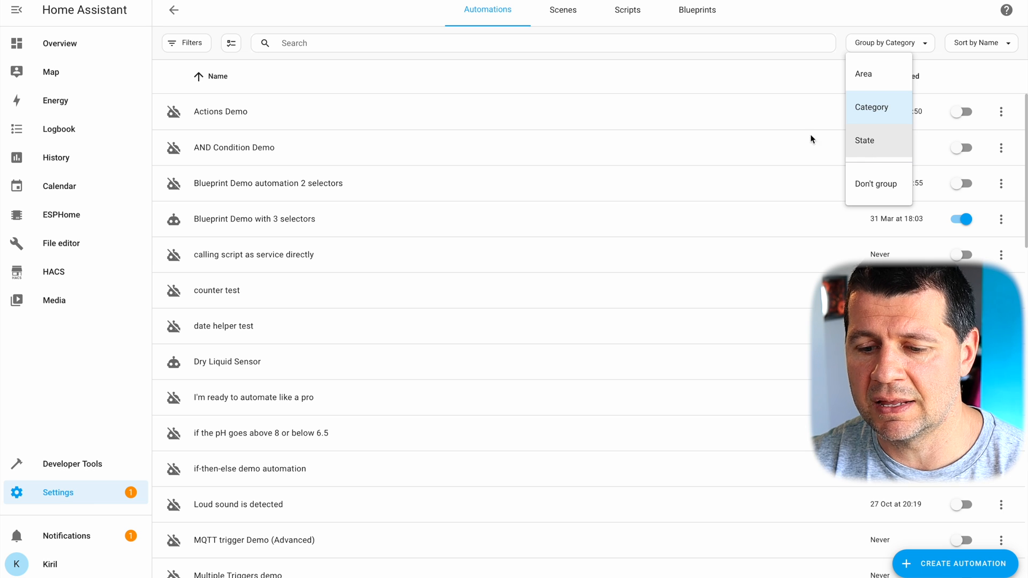
click(737, 130)
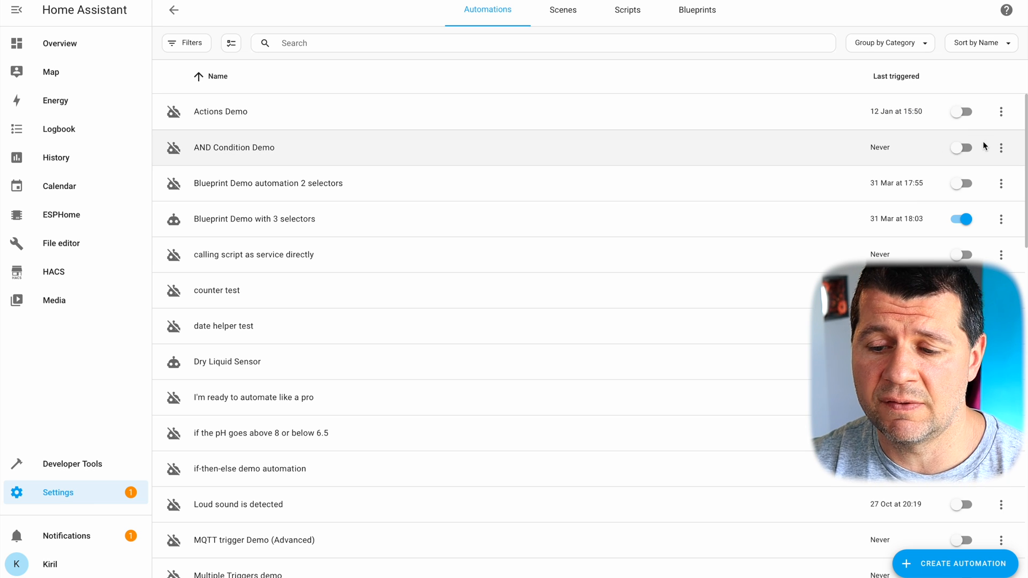
click(1001, 113)
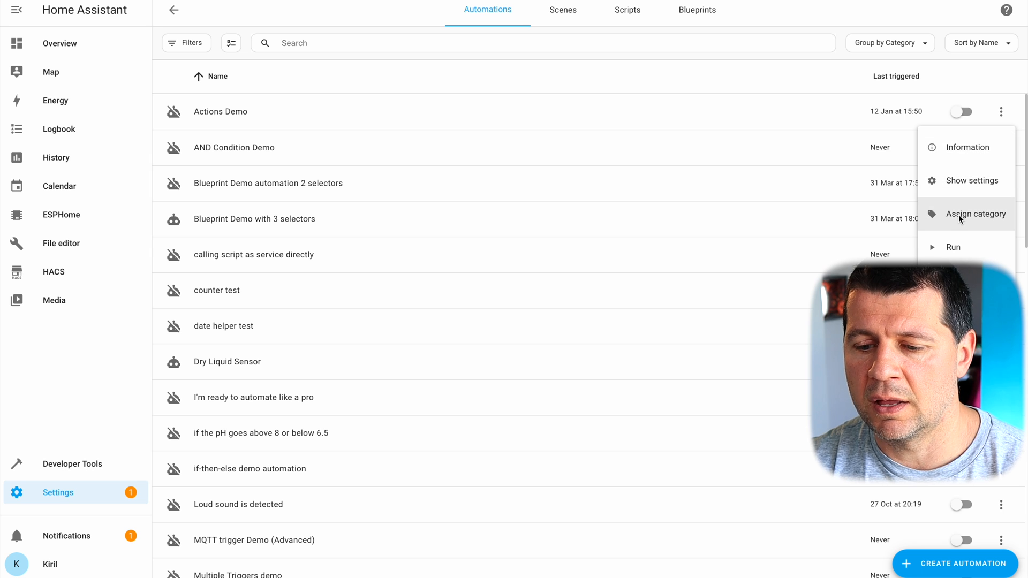
click(958, 214)
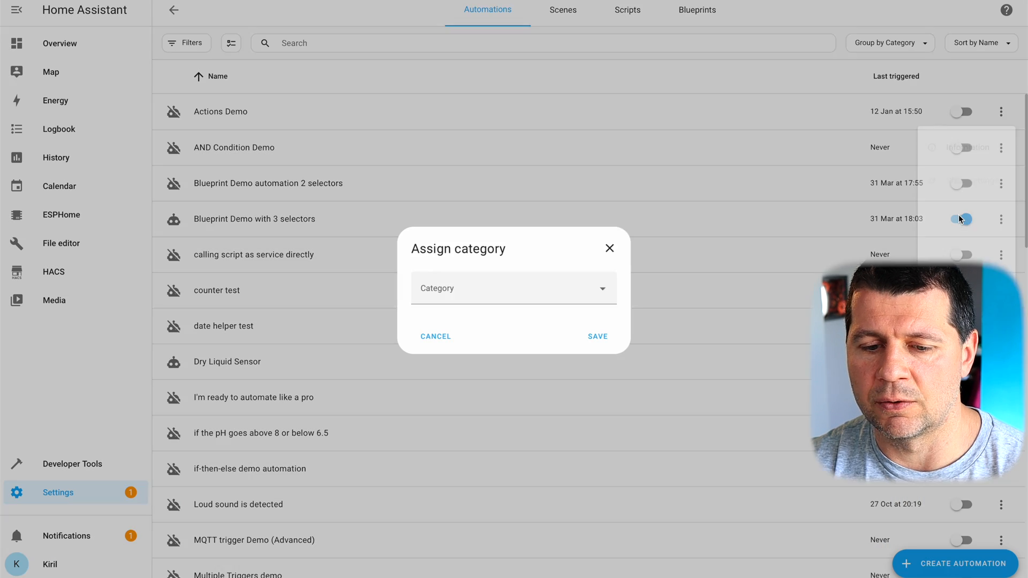
click(517, 288)
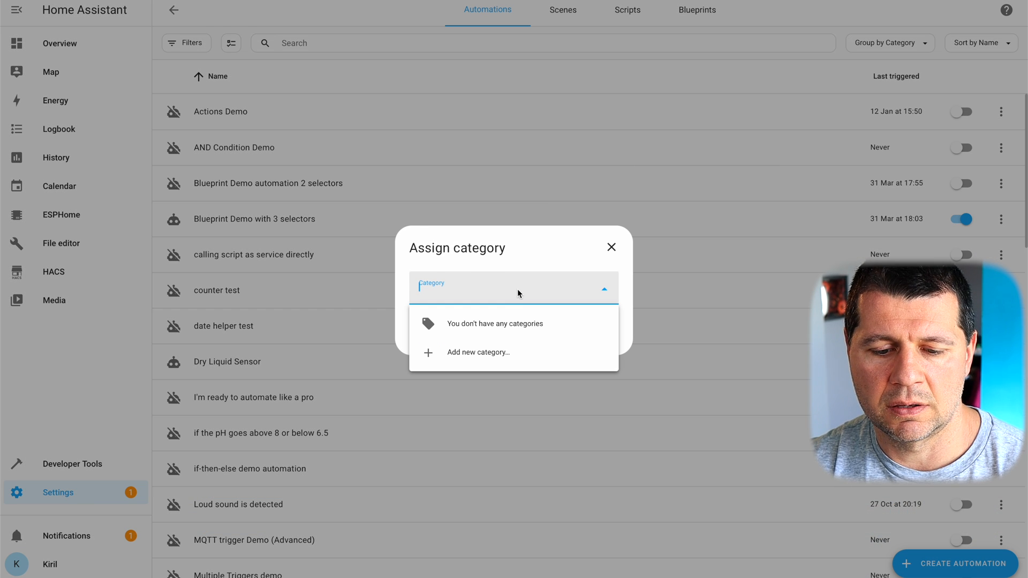
text(Dm)
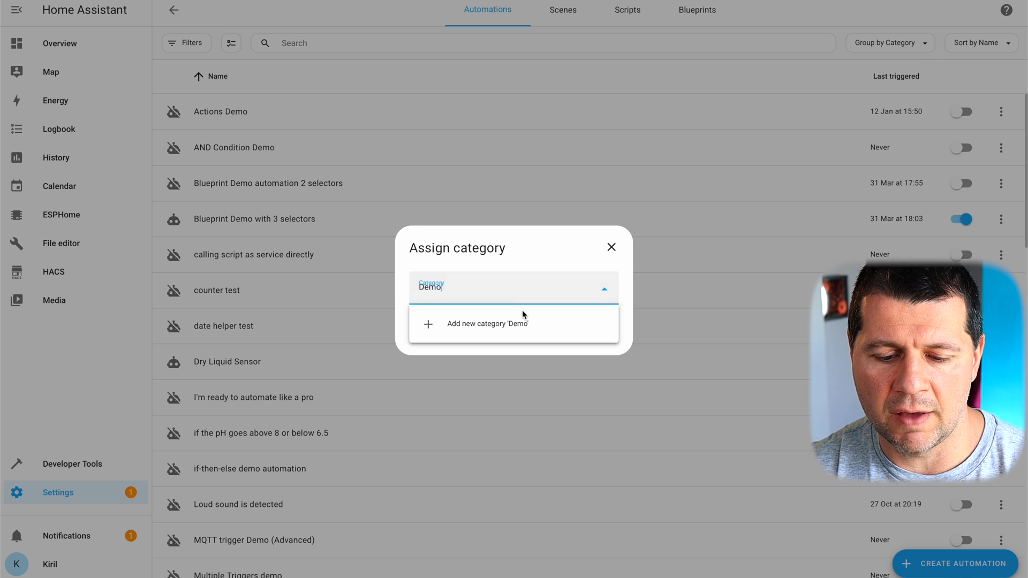
click(502, 325)
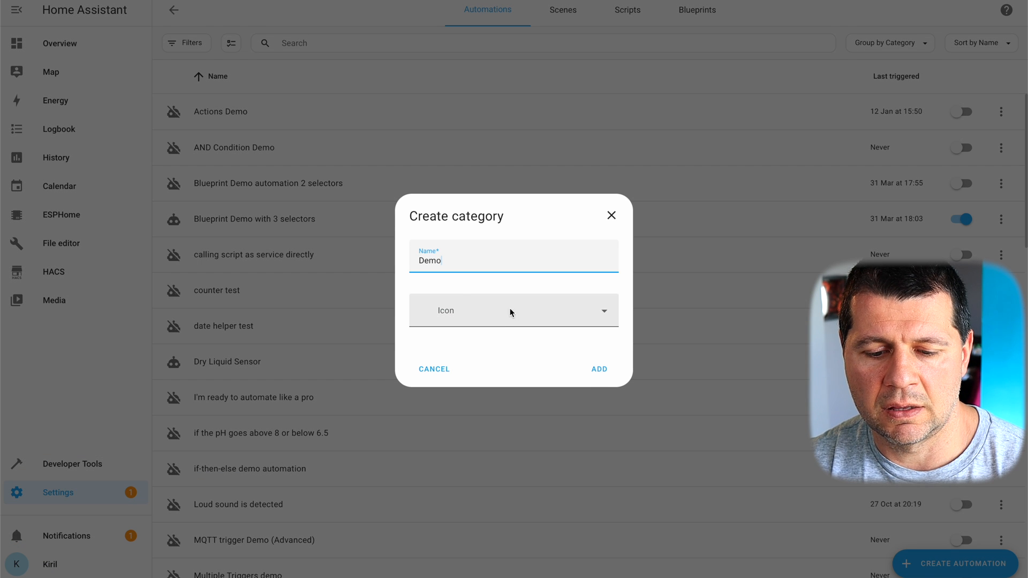
Step: Give the Demo category the mdi:ev-plug-chademo icon, add it, and save the category assignment for Actions Demo
click(462, 313)
text(demo)
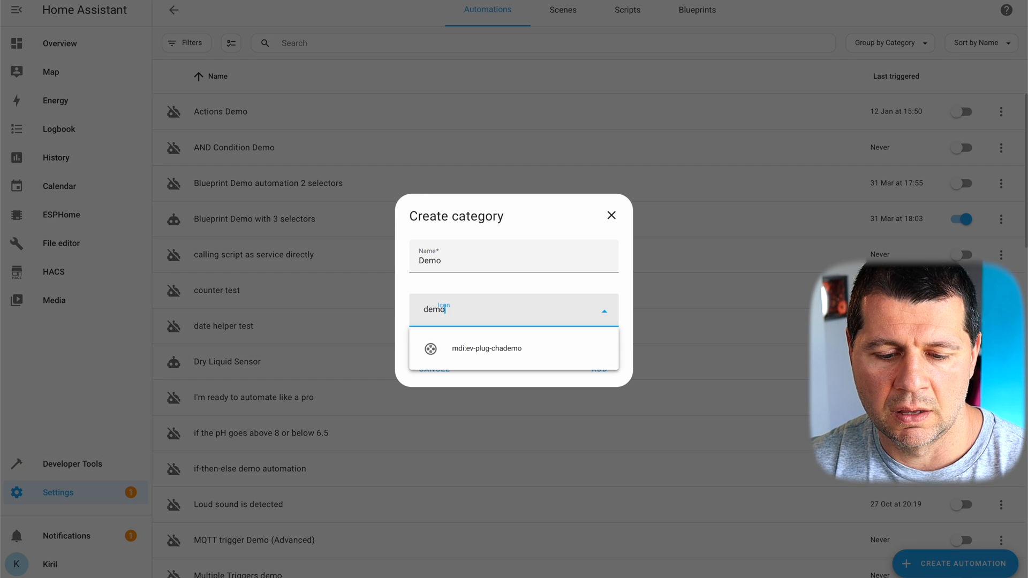
click(509, 353)
click(596, 367)
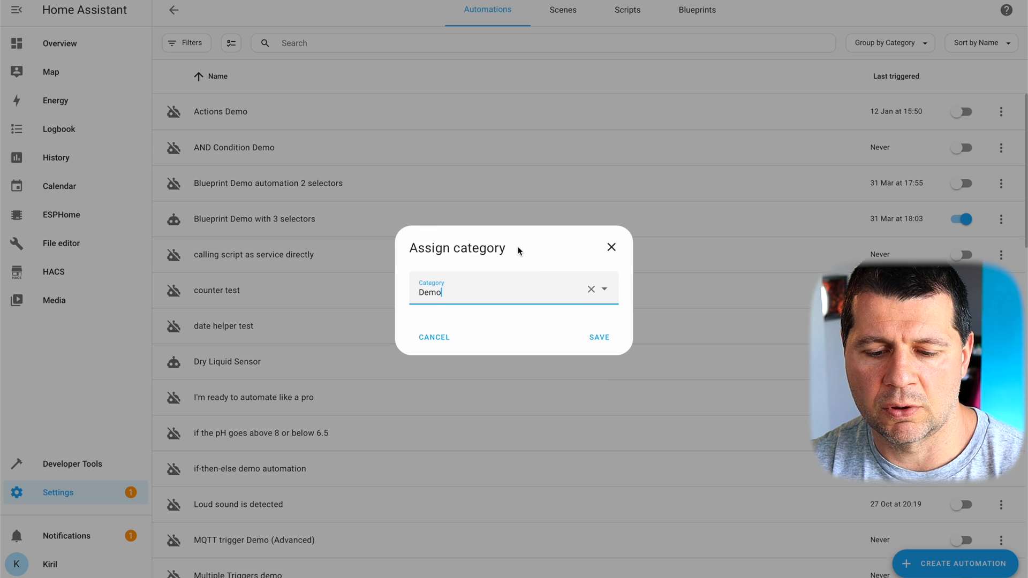
click(593, 336)
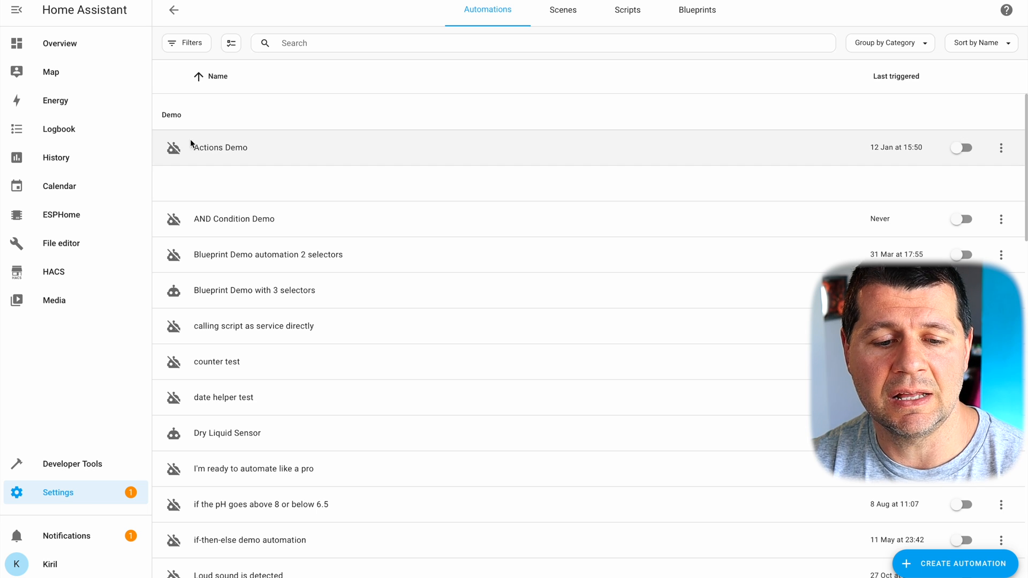
Step: Assign the existing Demo category to the AND Condition Demo automation and save it
right_click(1002, 222)
key(Escape)
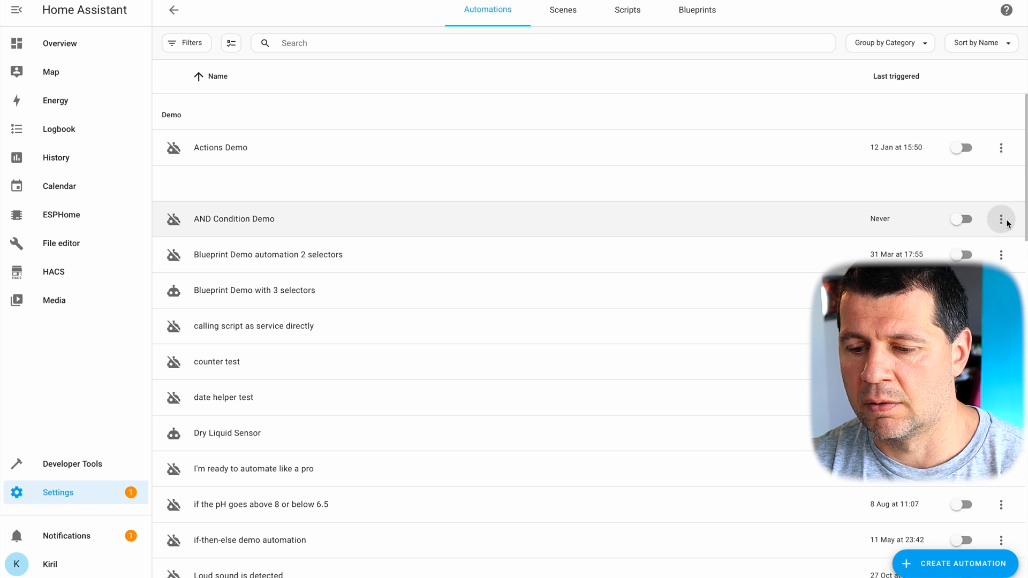
click(1001, 219)
click(977, 322)
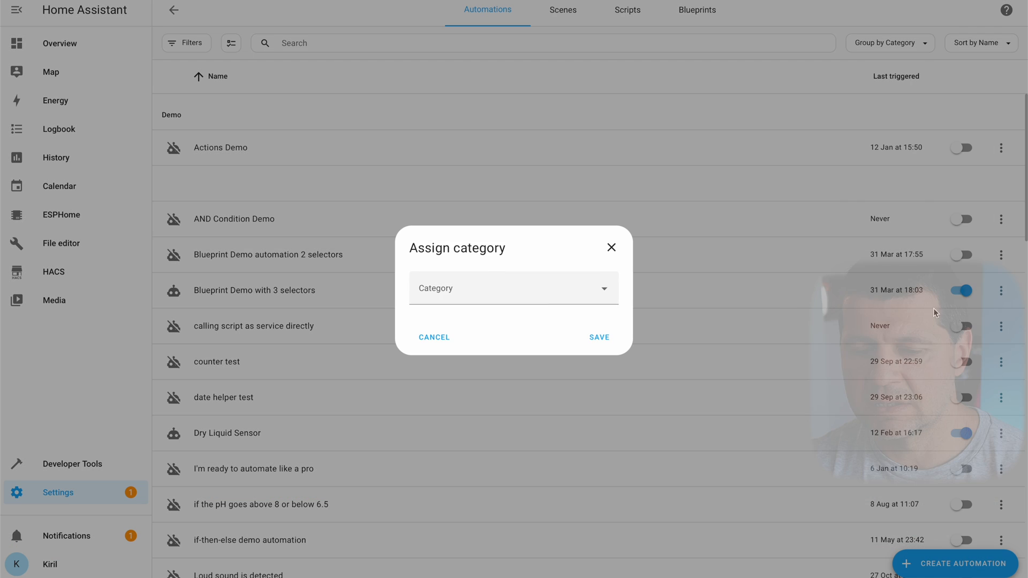
click(604, 293)
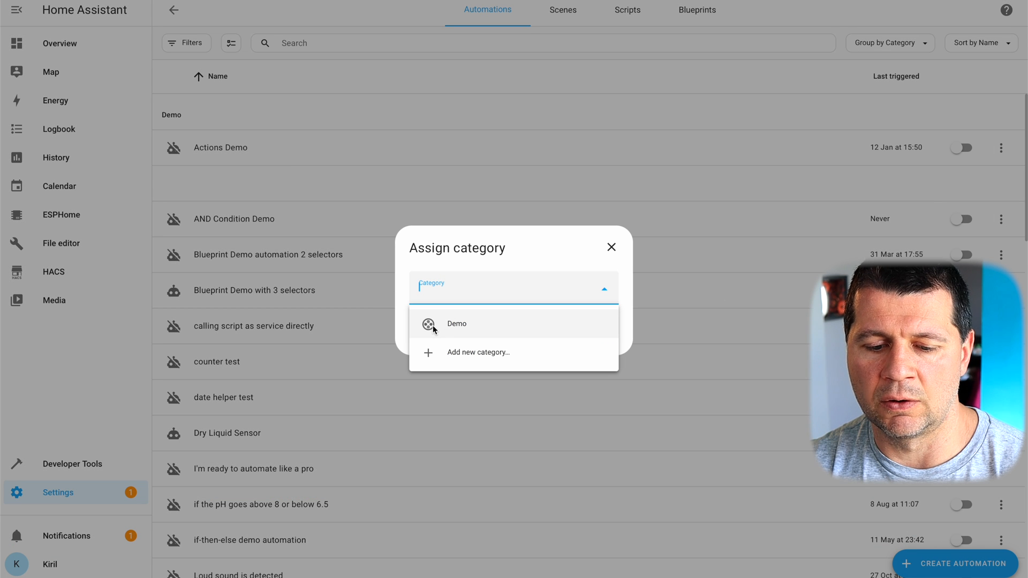
click(467, 325)
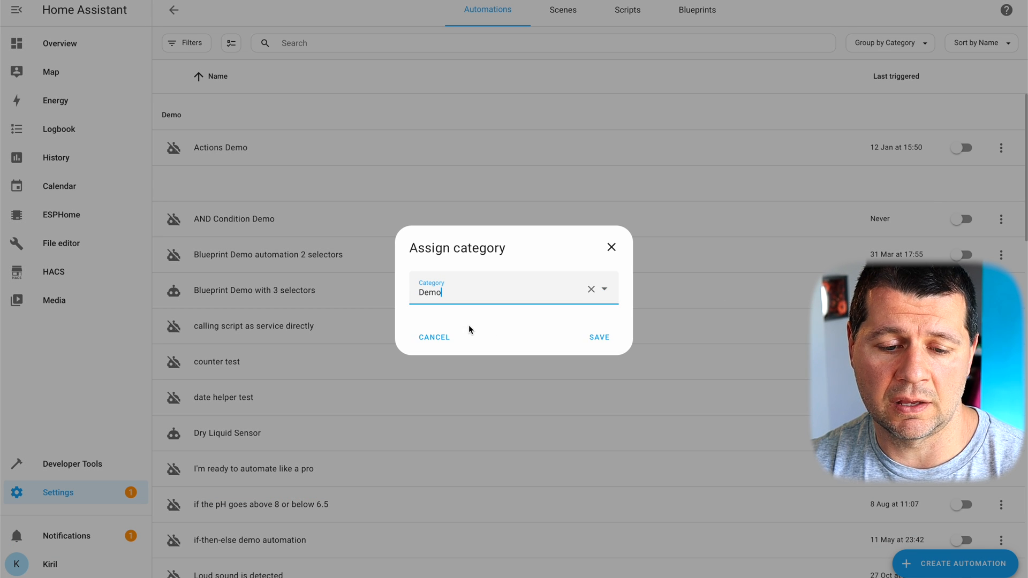
click(605, 337)
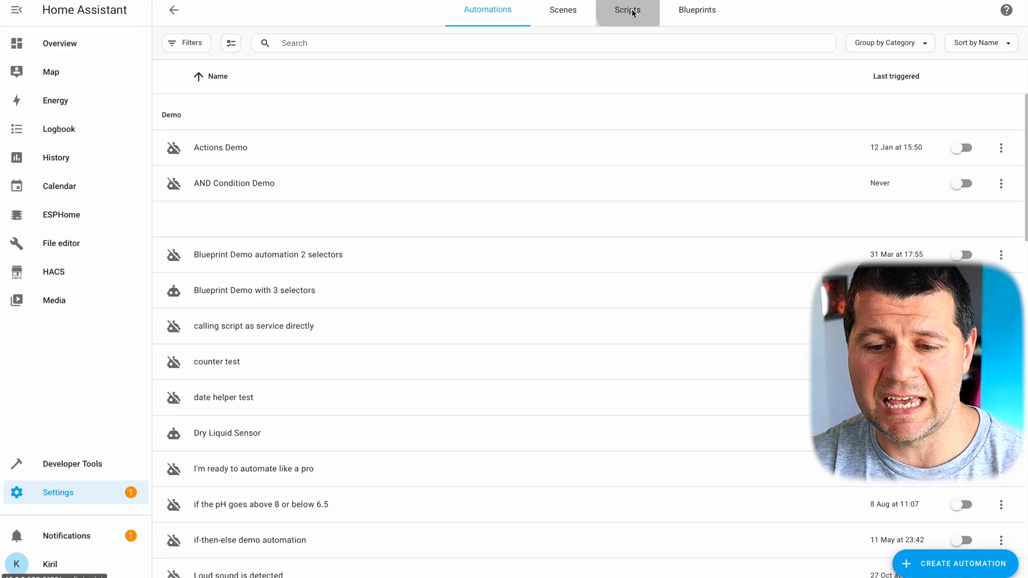
Step: Look through the scripts and scenes lists, check the options available for Test scene, and return to the automations list
click(632, 13)
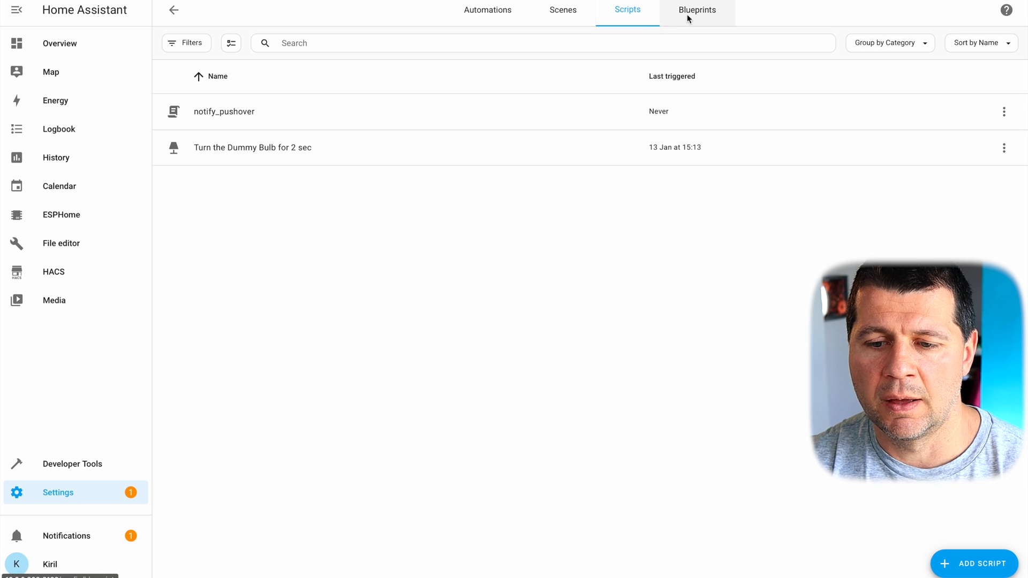
click(569, 15)
click(1004, 111)
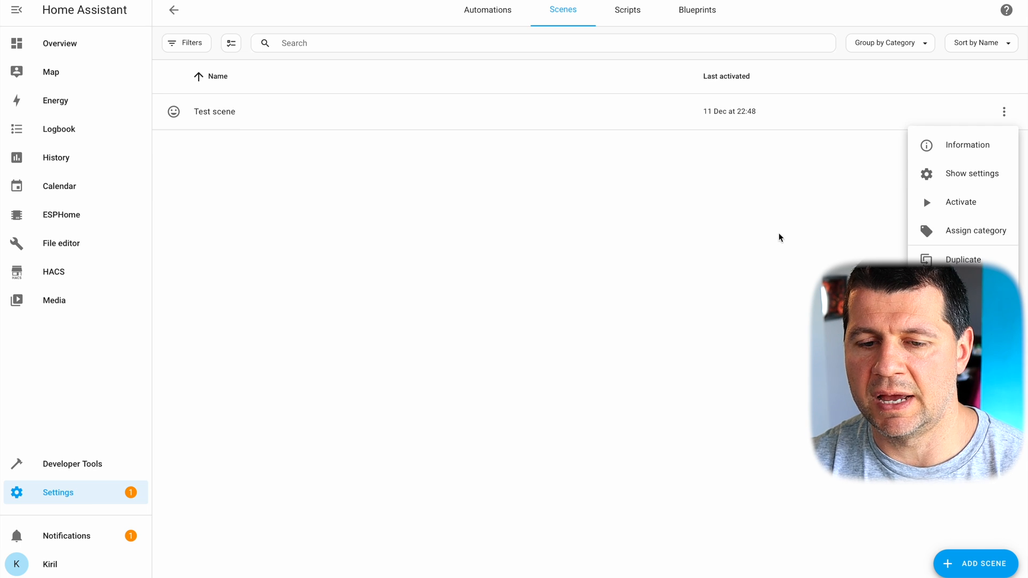
click(743, 221)
click(484, 16)
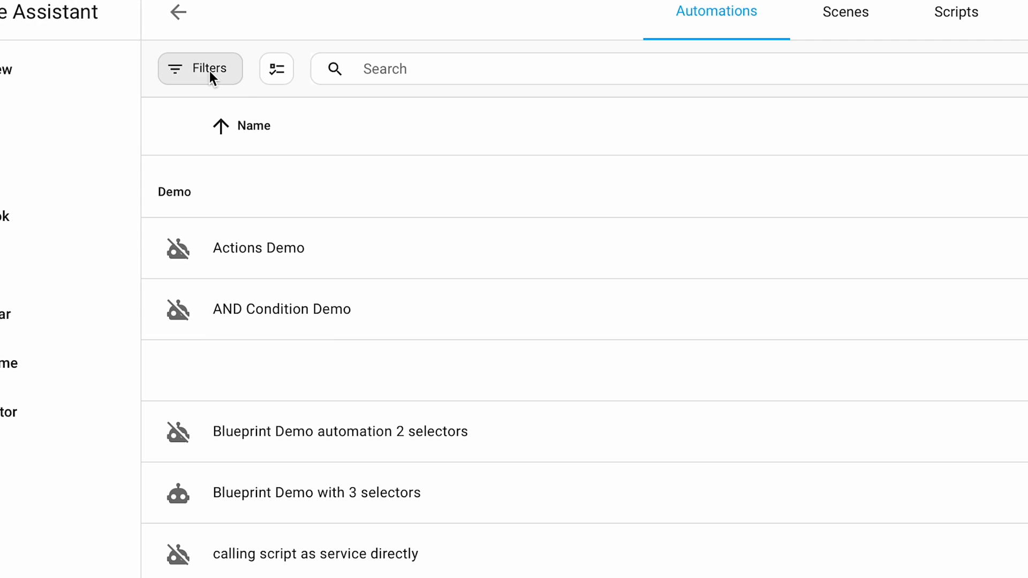
Step: Show the filters for the automations list and examine the Areas, Devices and Categories filter groups
click(207, 73)
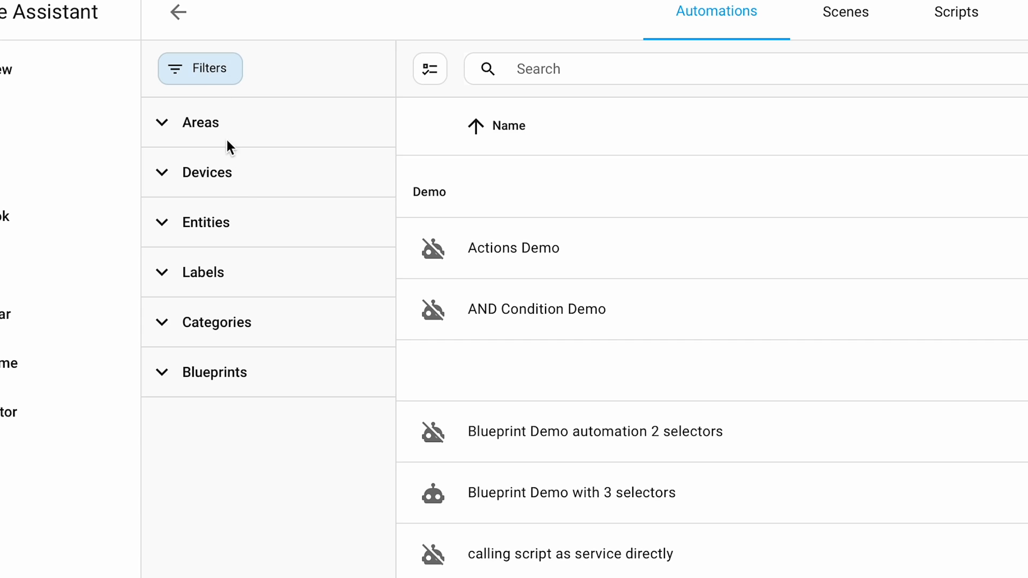
click(165, 129)
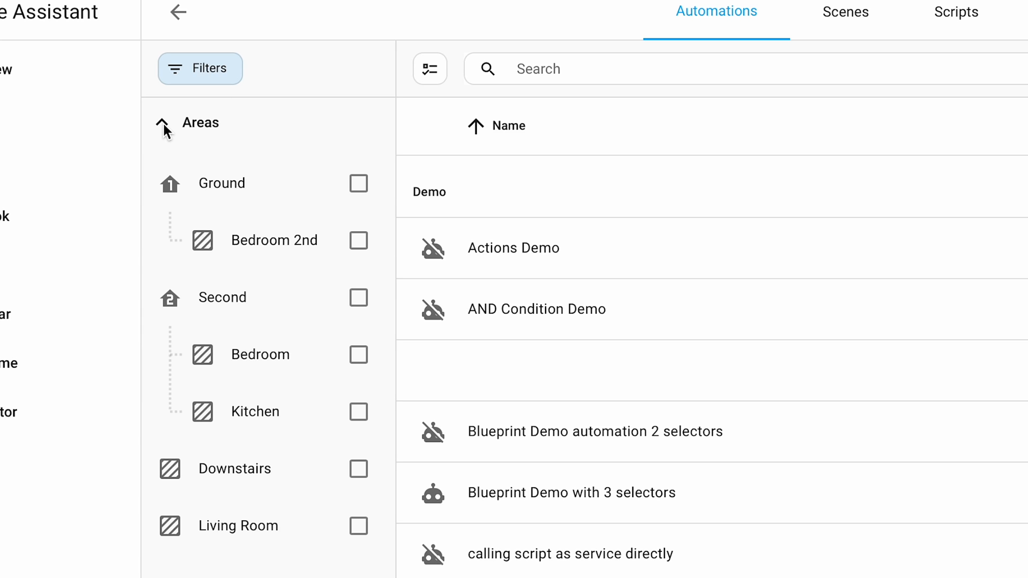
click(164, 127)
click(163, 127)
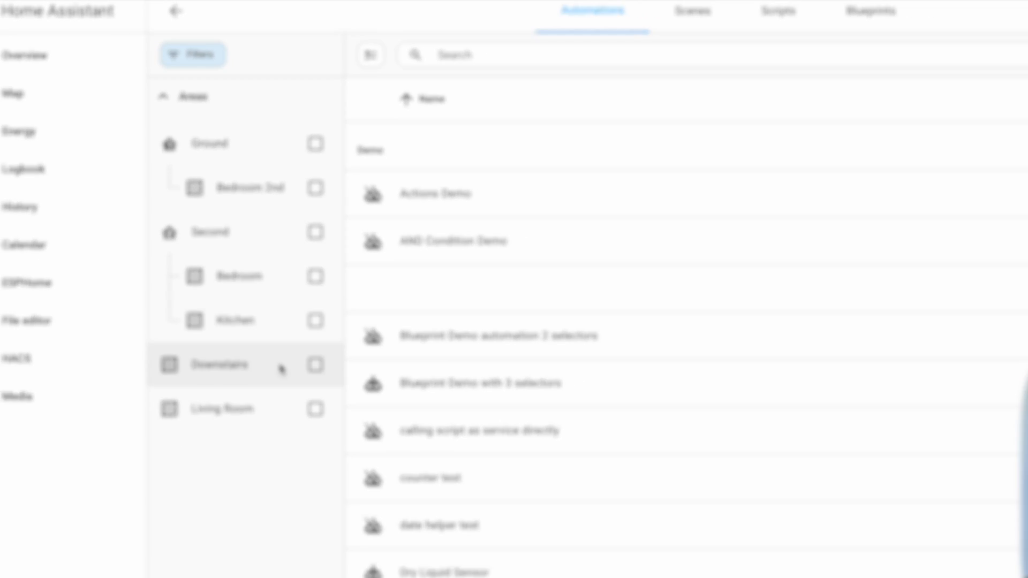
click(169, 453)
scroll(169, 454, down, 3)
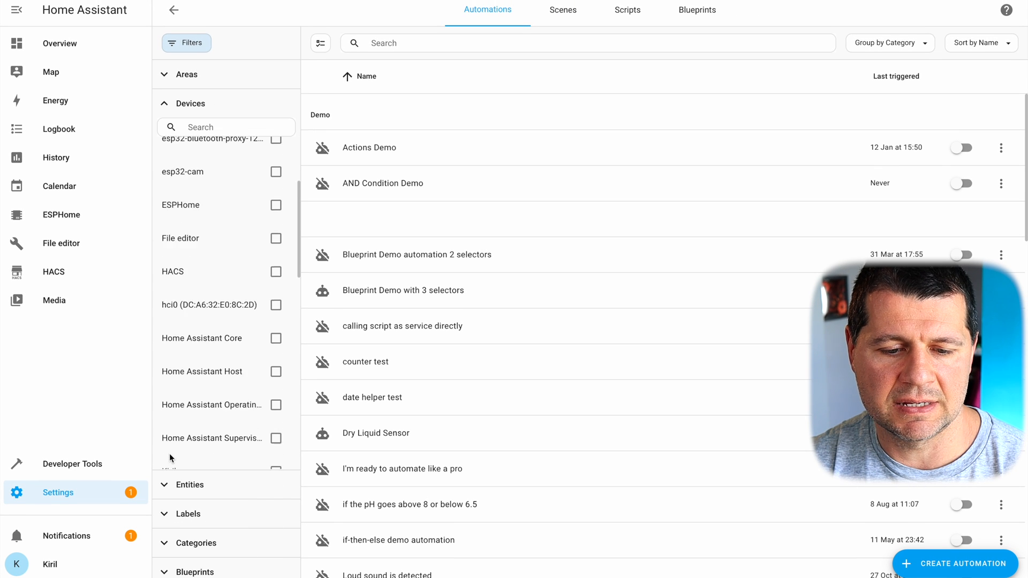
scroll(169, 458, up, 3)
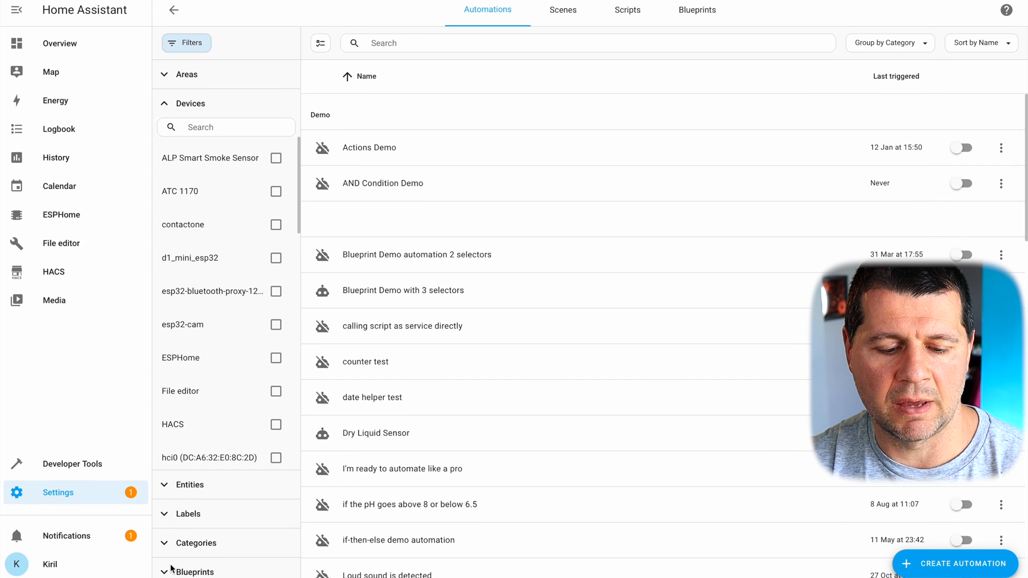
click(171, 545)
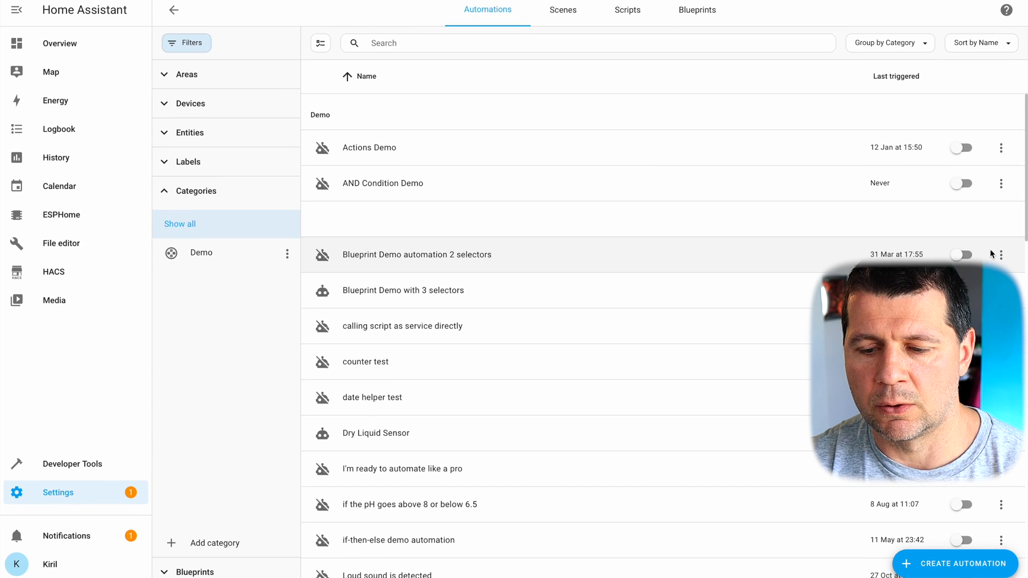
Step: Create a category named "Demo 2" with a person icon and assign it to the Blueprint Demo automation 2 selectors automation
click(1001, 259)
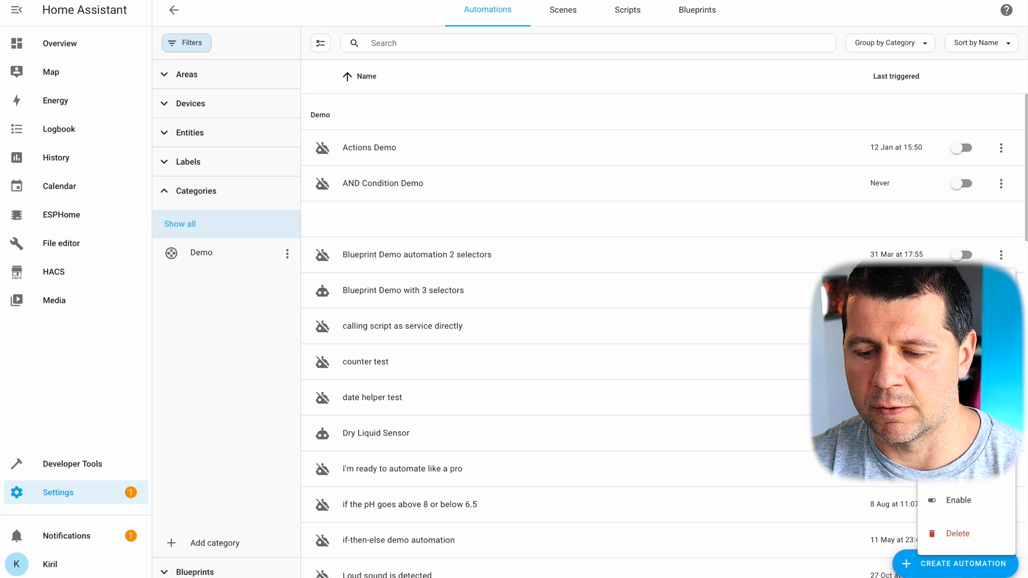
click(958, 380)
click(471, 291)
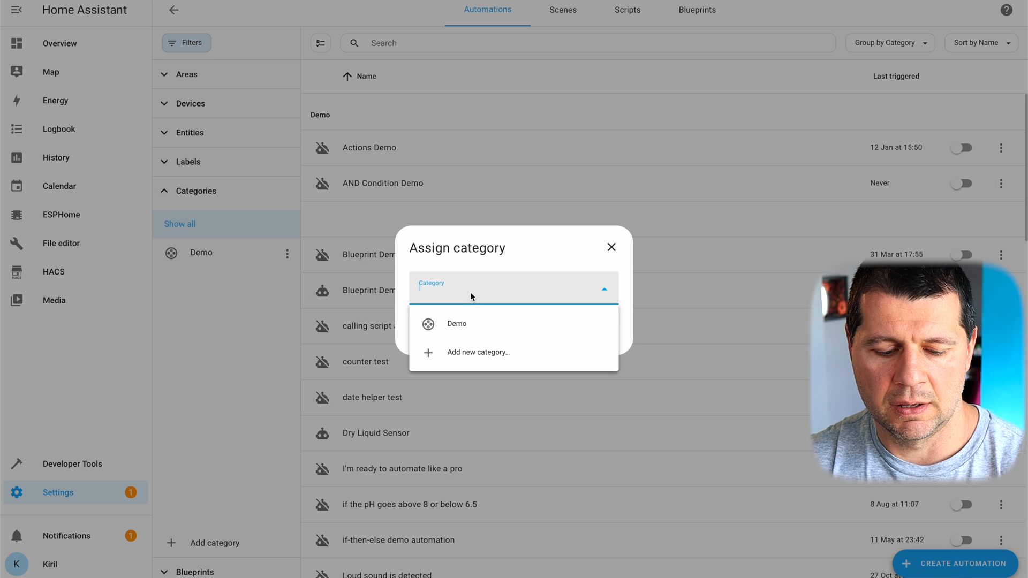
click(472, 348)
text(Demo 2)
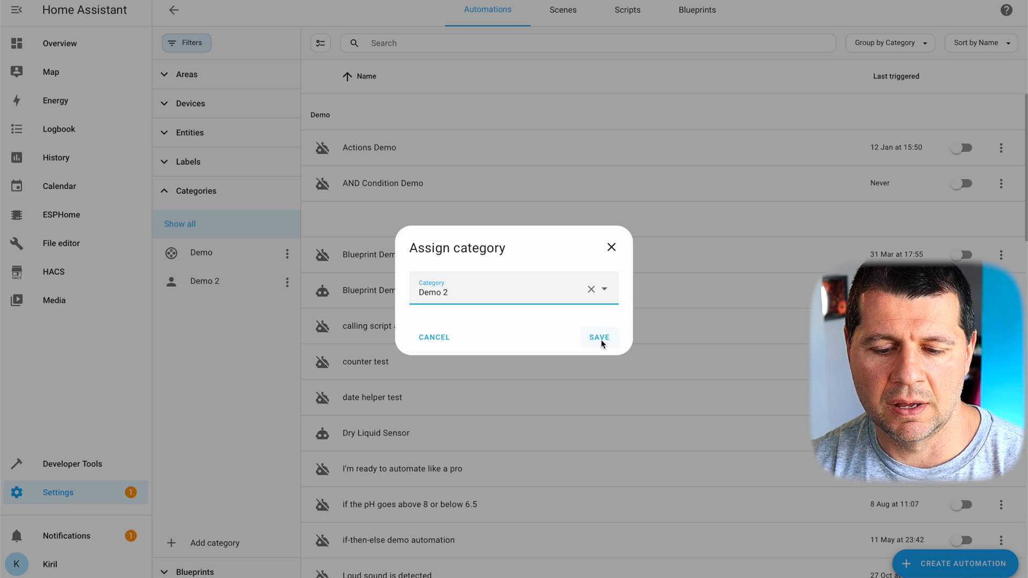
click(600, 338)
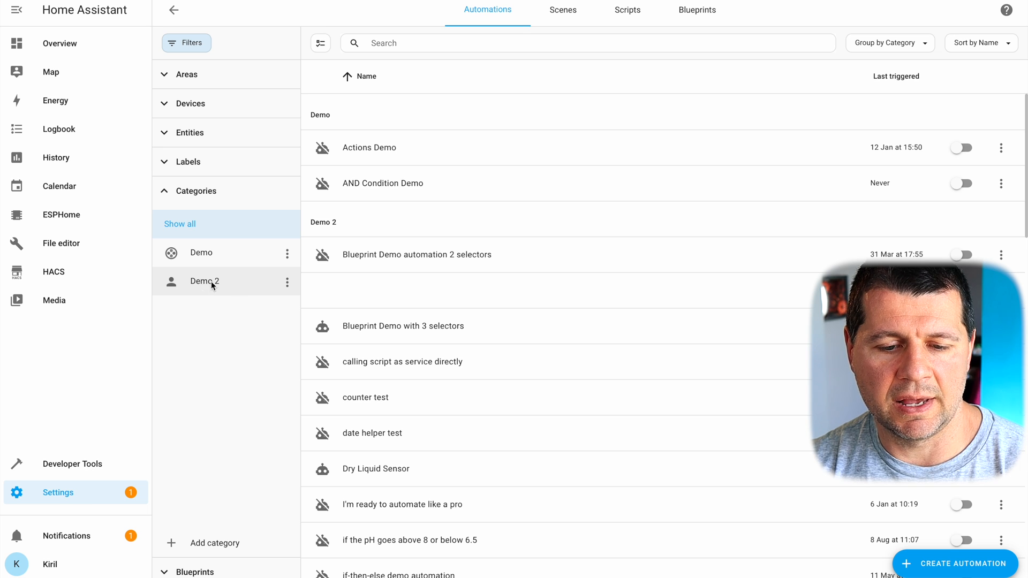
Step: Filter the automations by the Demo category and by Demo 2, then clear the category filter
click(203, 255)
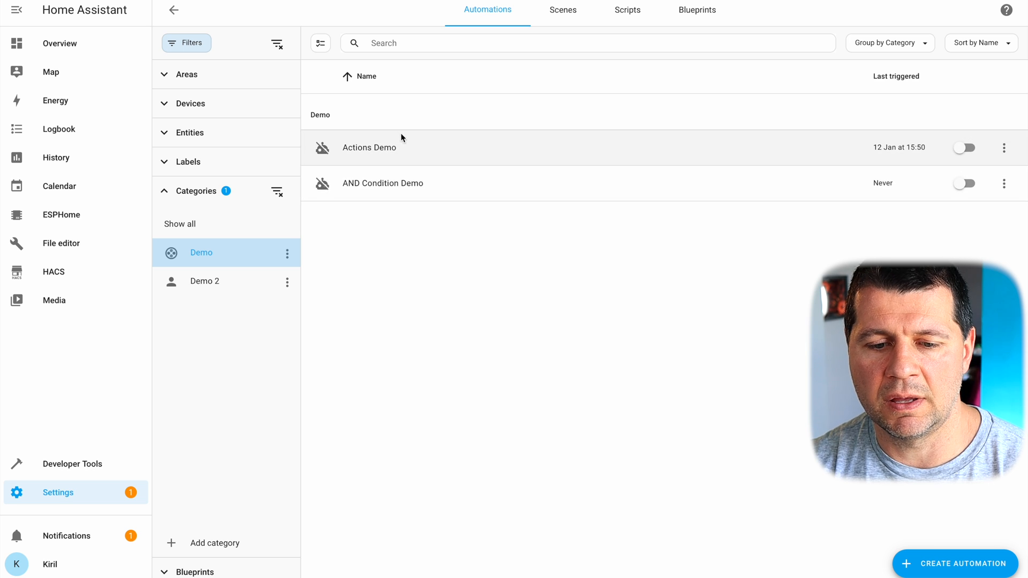
click(222, 285)
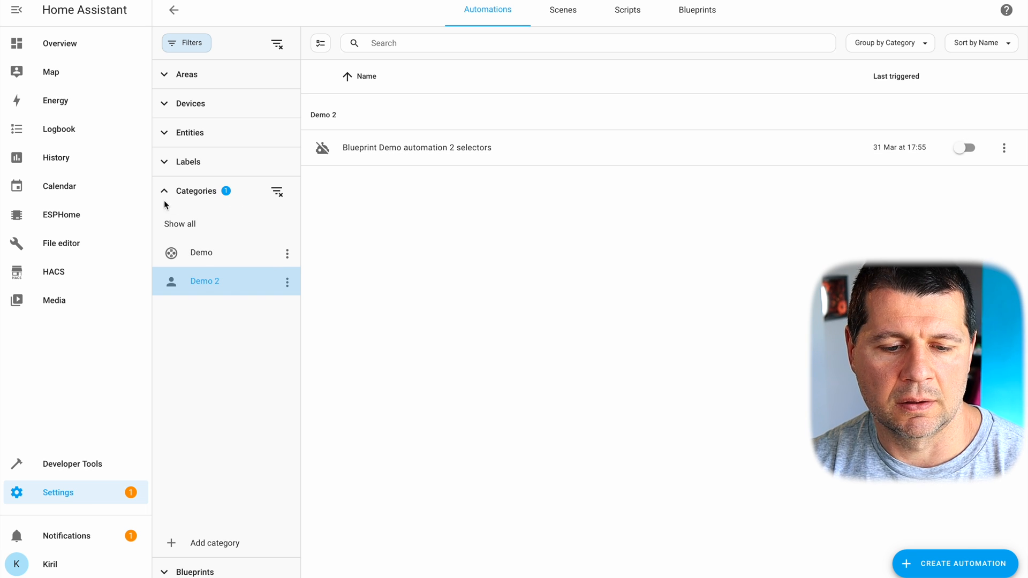
click(274, 195)
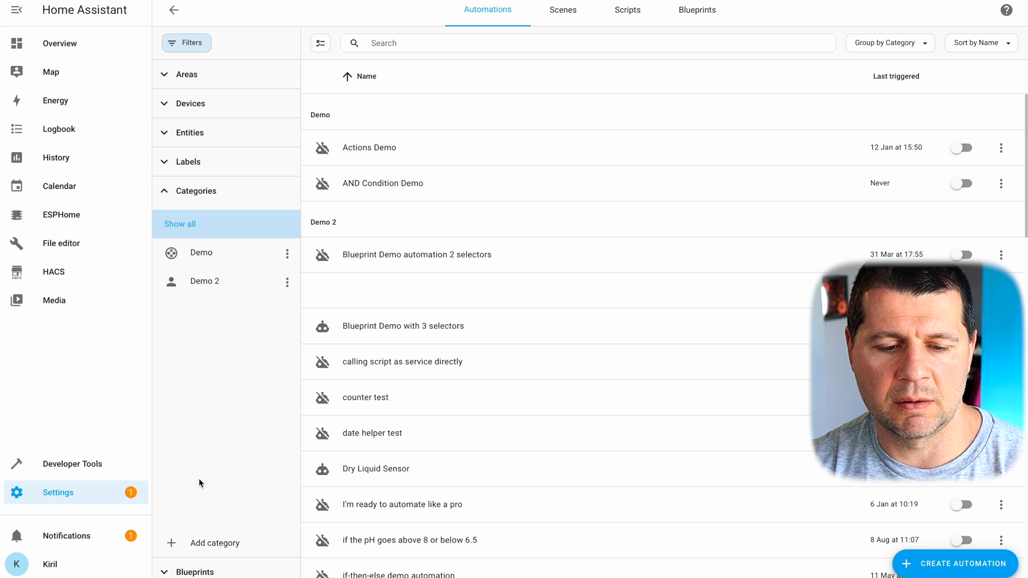
Step: Open the form for adding a category and cancel it, then view the options of the Actions Demo automation and close them
click(220, 541)
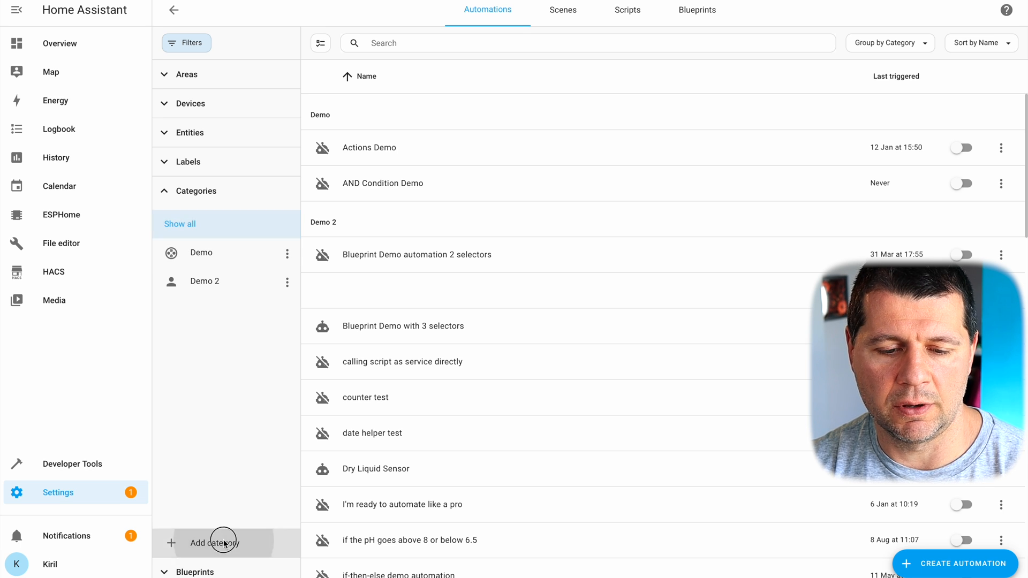
click(431, 370)
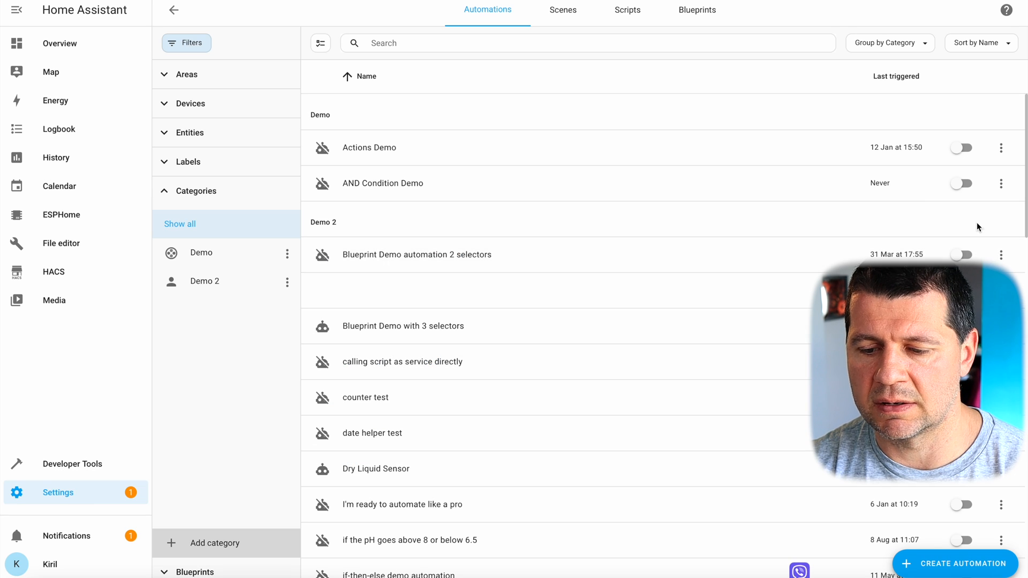
scroll(691, 304, down, 1)
click(1001, 130)
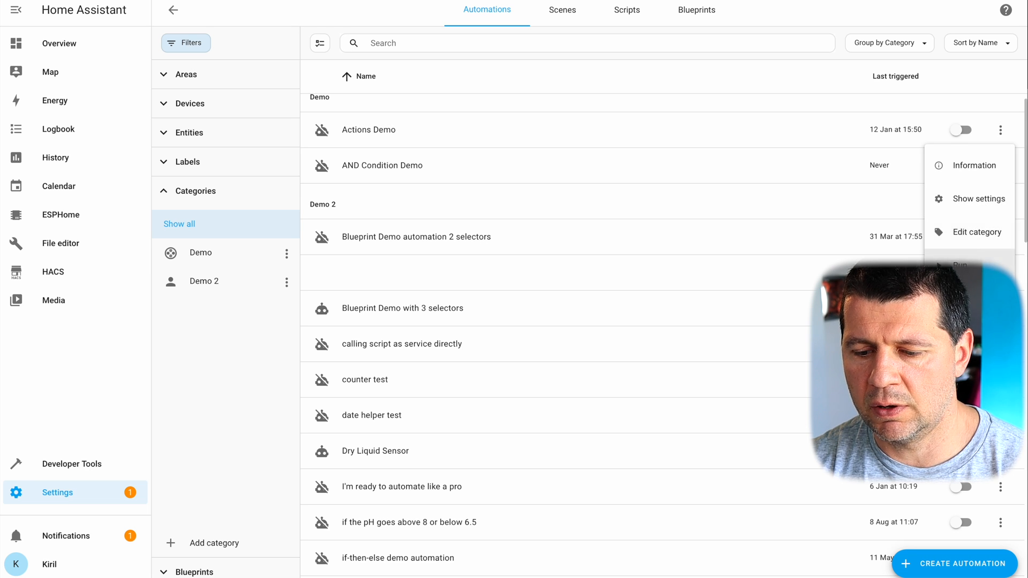
click(209, 319)
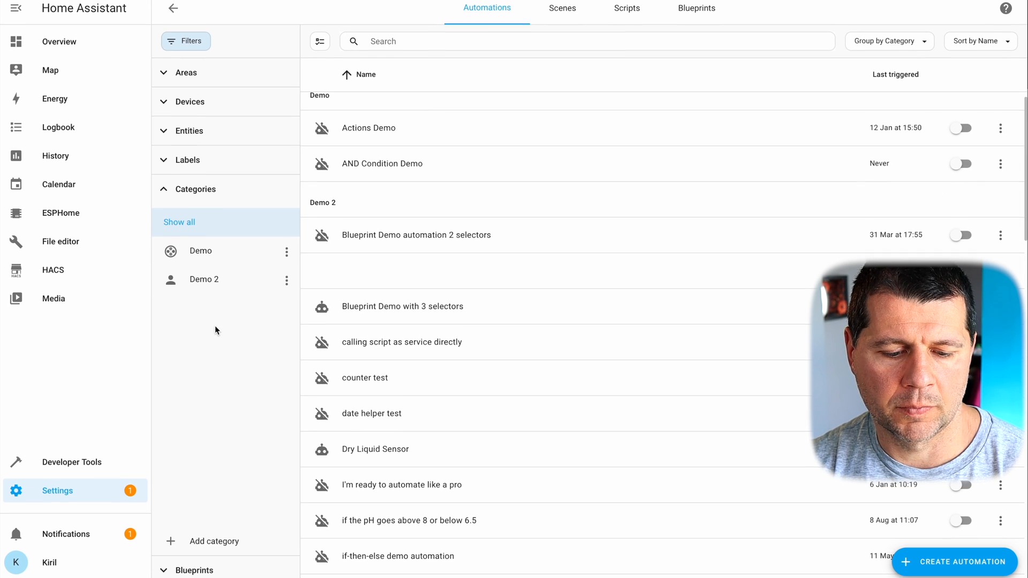
Step: Filter the automations by the first ALP Blueprint Demo blueprint, then clear that filter and hide the filters
click(169, 567)
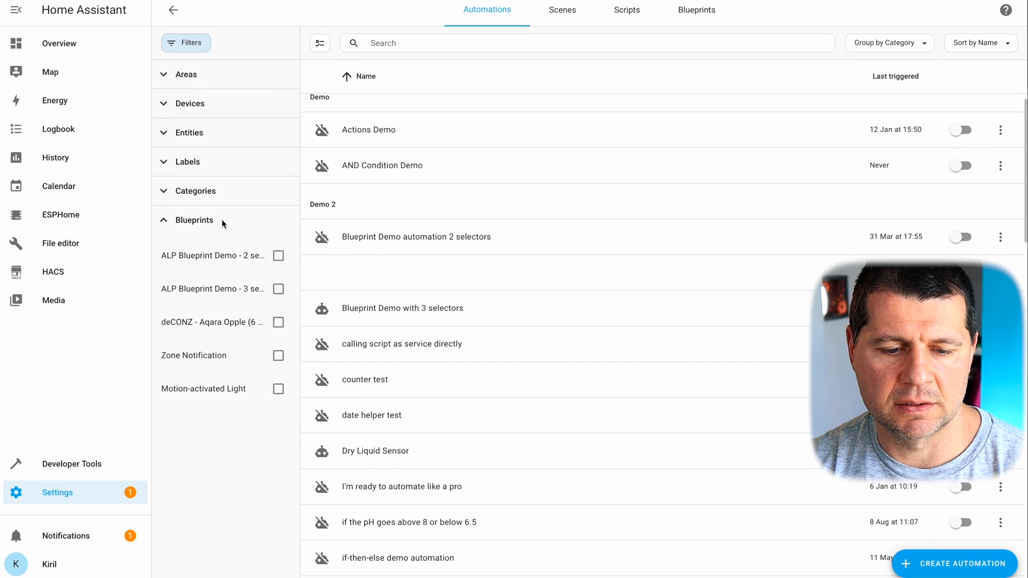
click(162, 224)
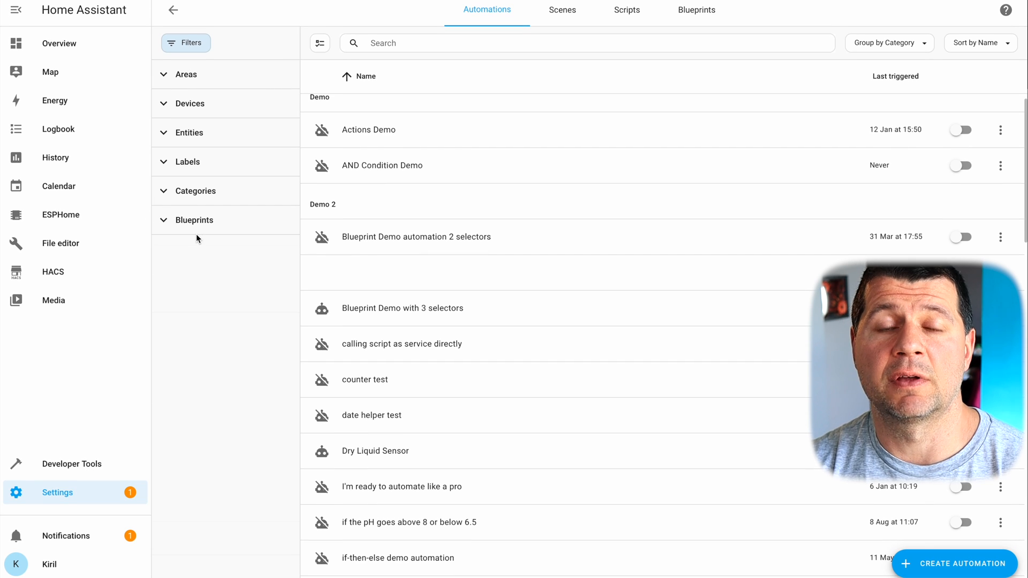
click(172, 222)
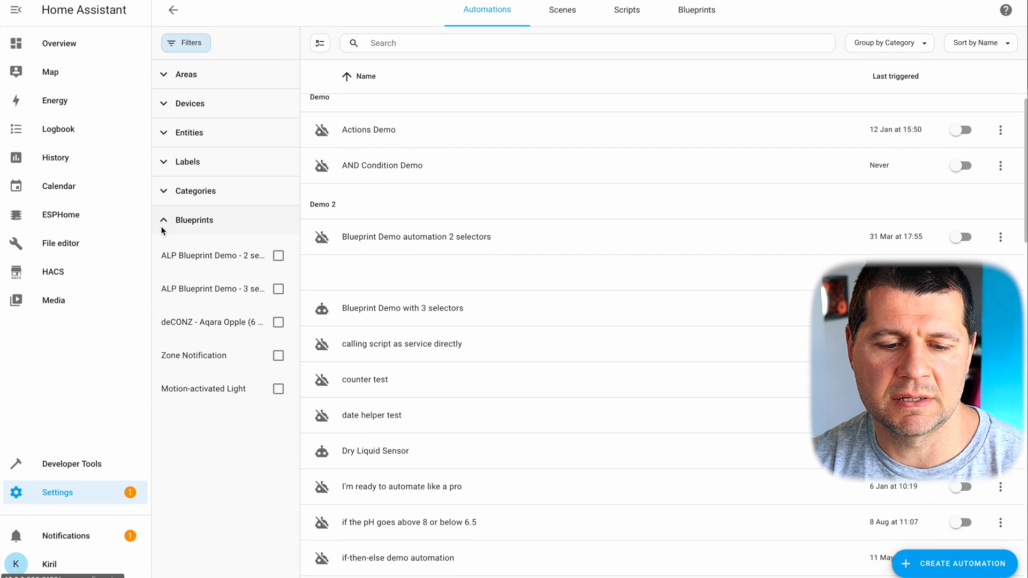
click(278, 256)
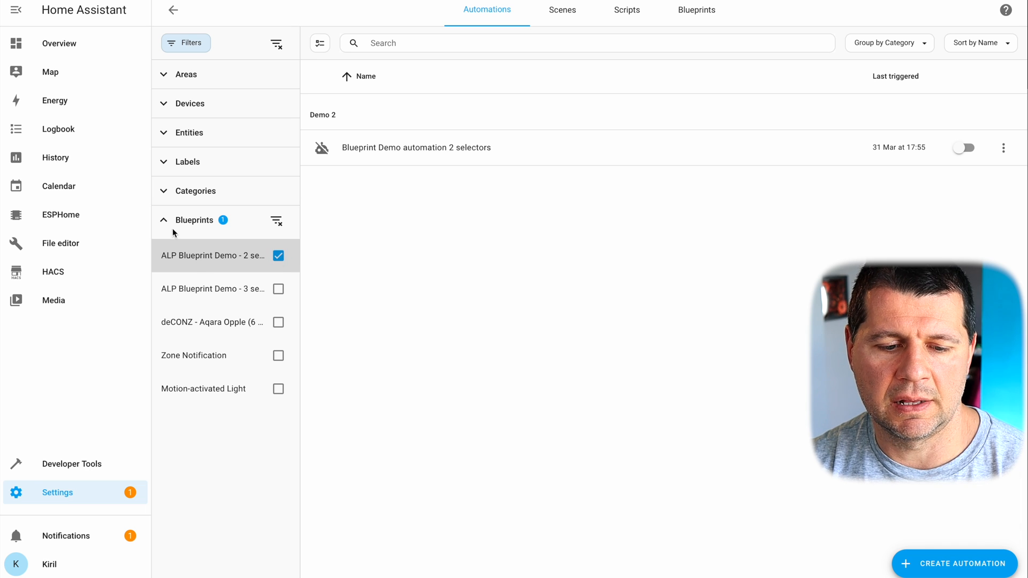
click(158, 221)
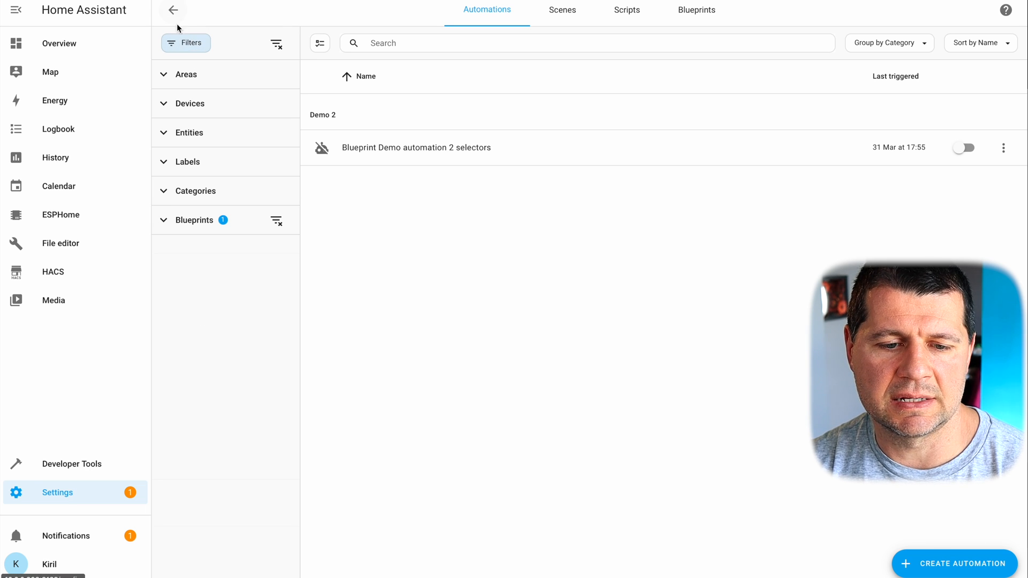
click(278, 47)
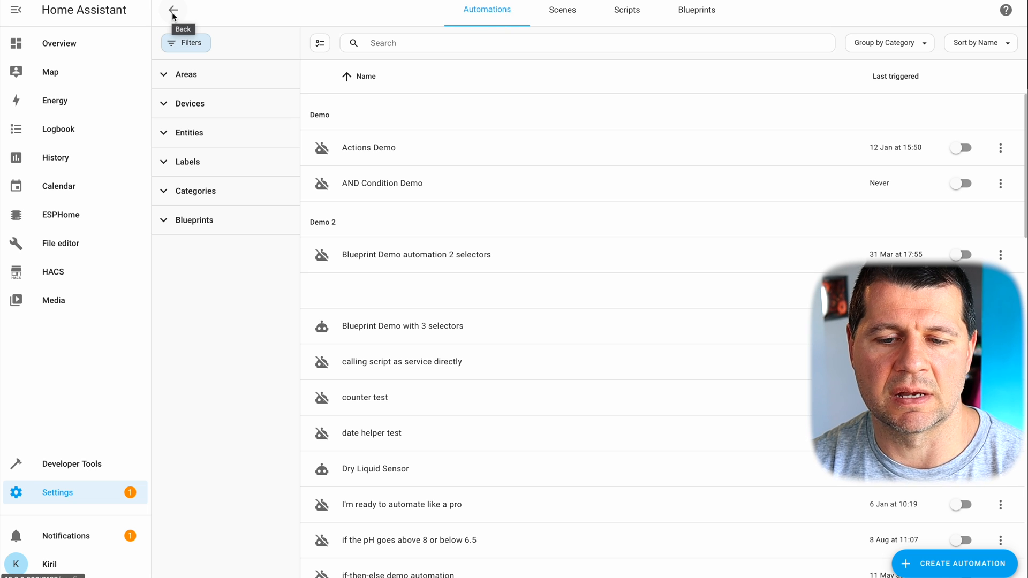
click(187, 51)
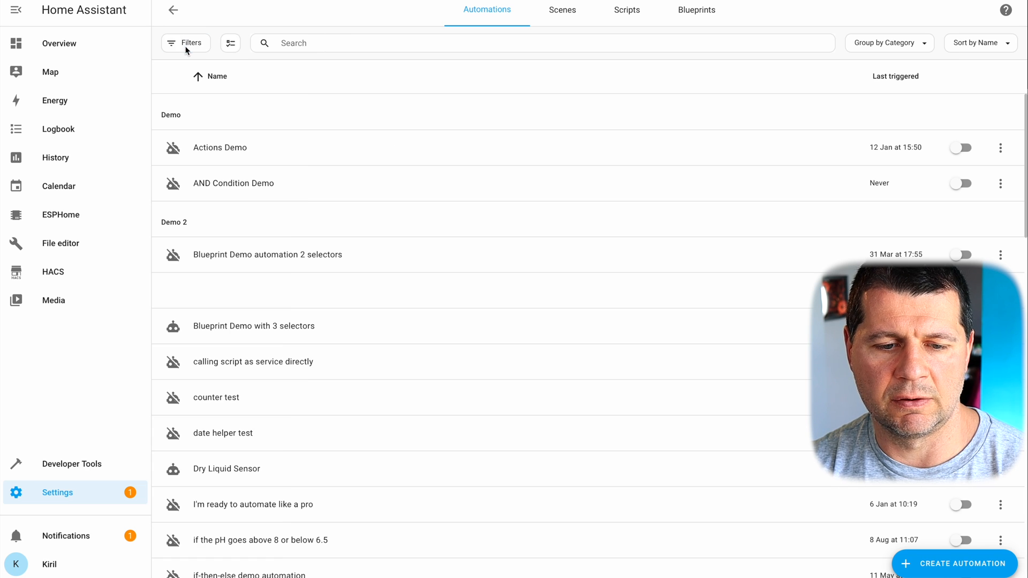
Step: Select the Actions Demo, Blueprint Demo with 3 selectors, counter test and date helper test automations together, and view the options for moving them to a category
click(233, 44)
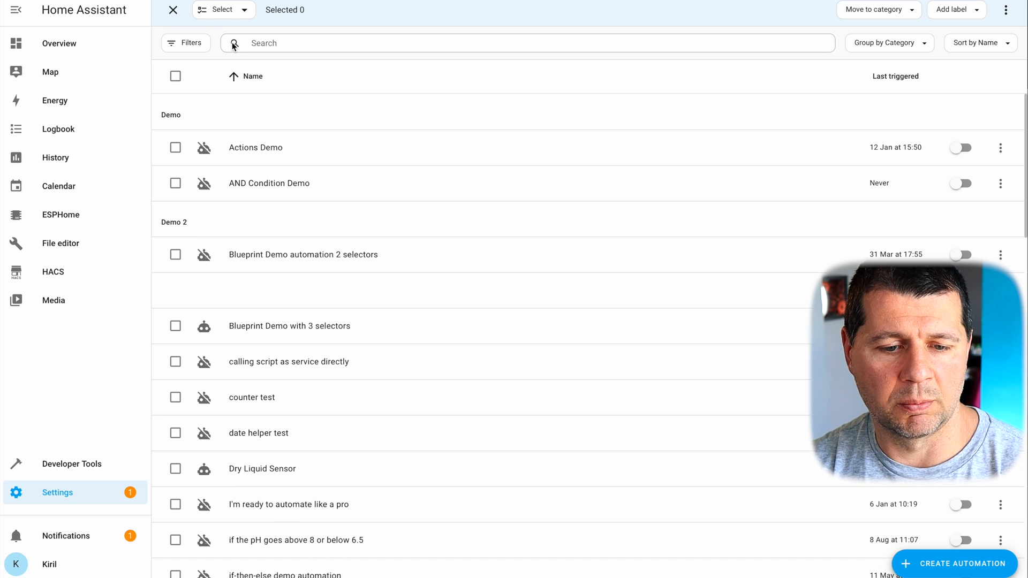
click(175, 149)
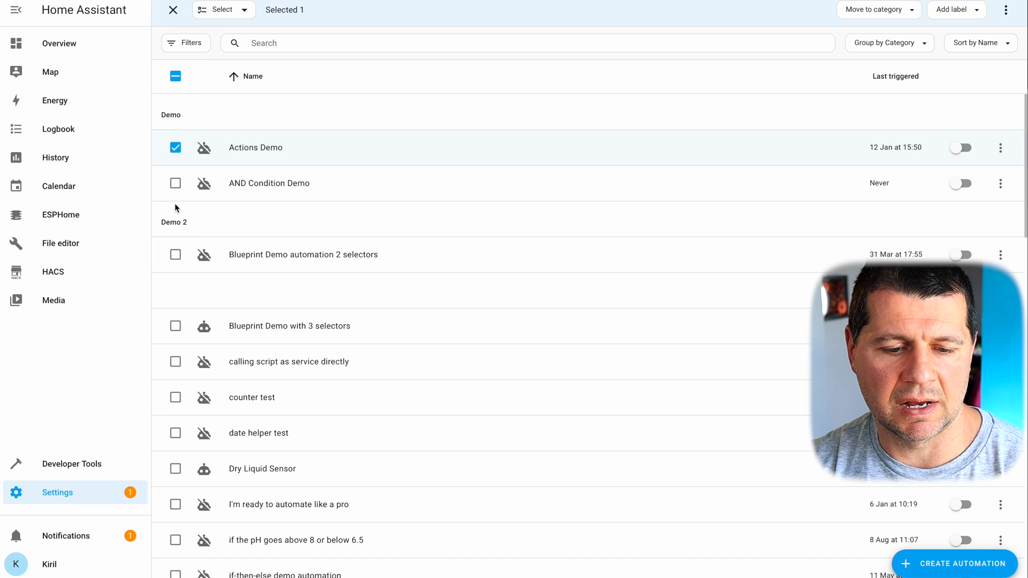
click(175, 397)
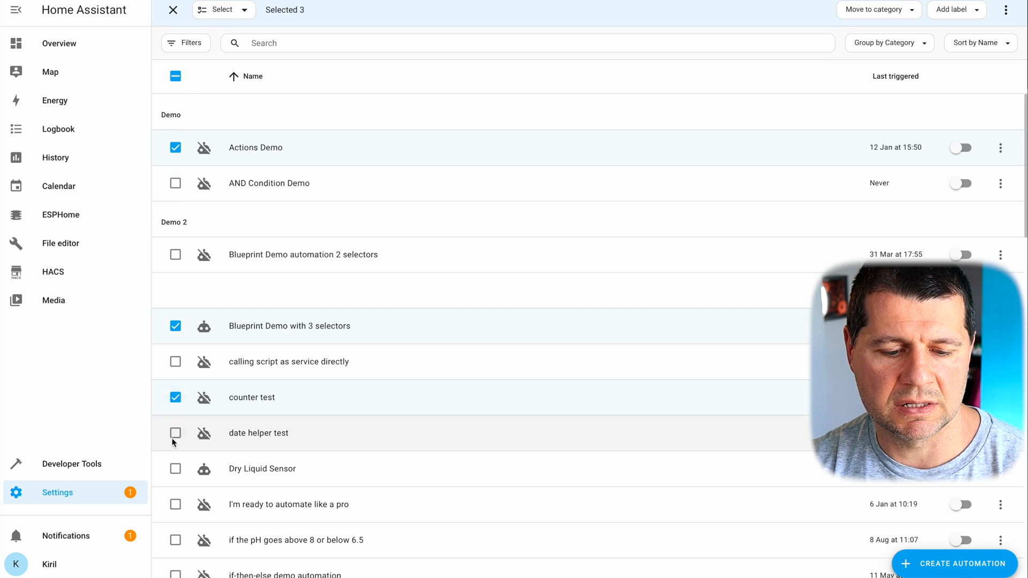
click(176, 433)
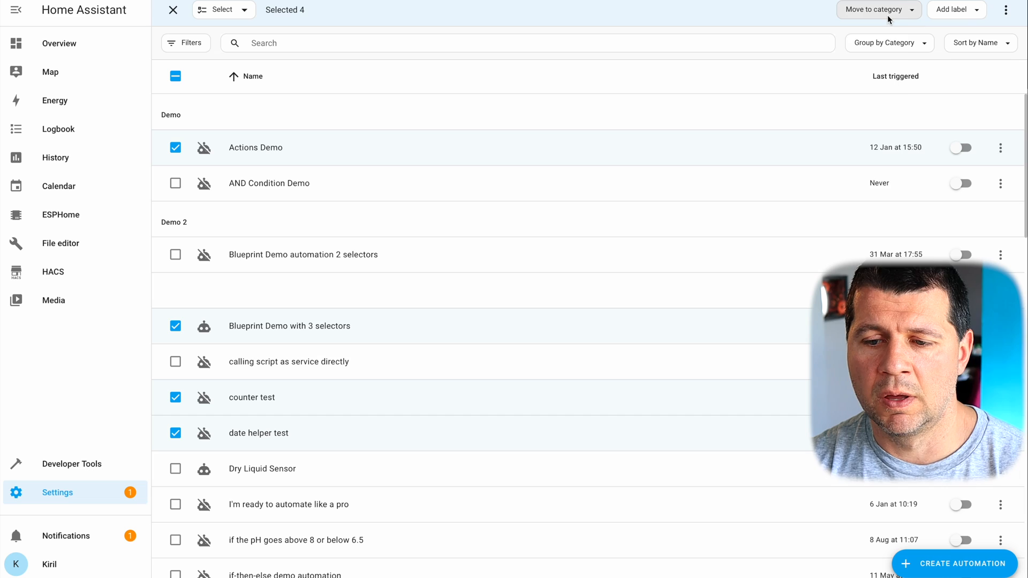
click(906, 13)
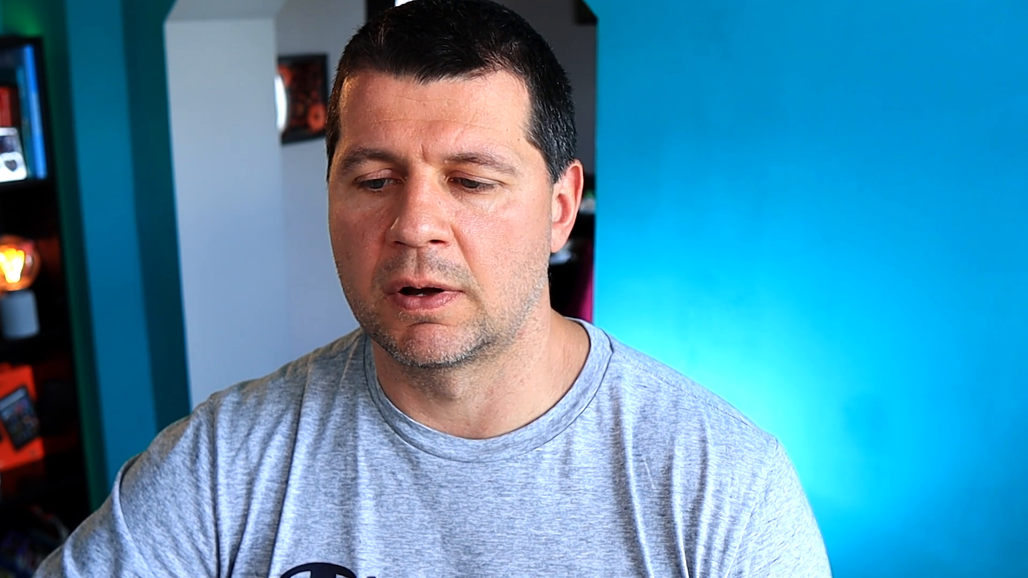
Step: Switch the four selected automations in bulk to disabled, back to enabled, and finally leave them disabled
click(1005, 10)
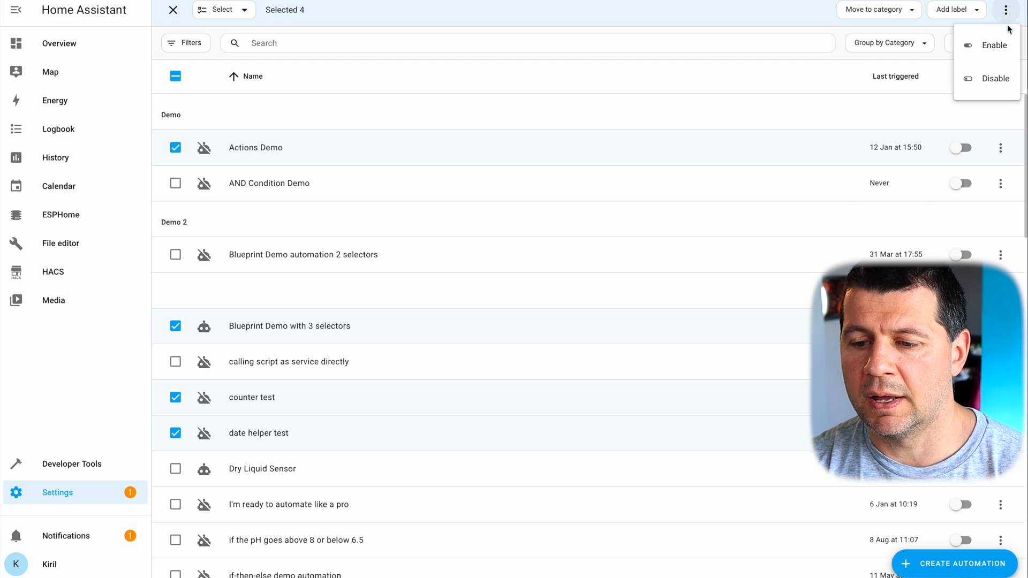
click(988, 79)
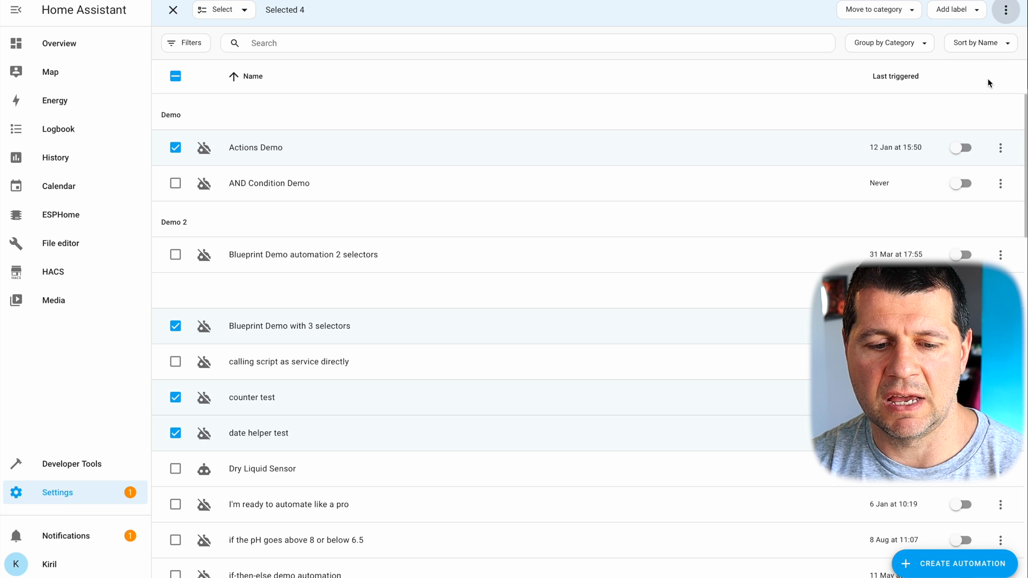
click(1006, 10)
click(993, 44)
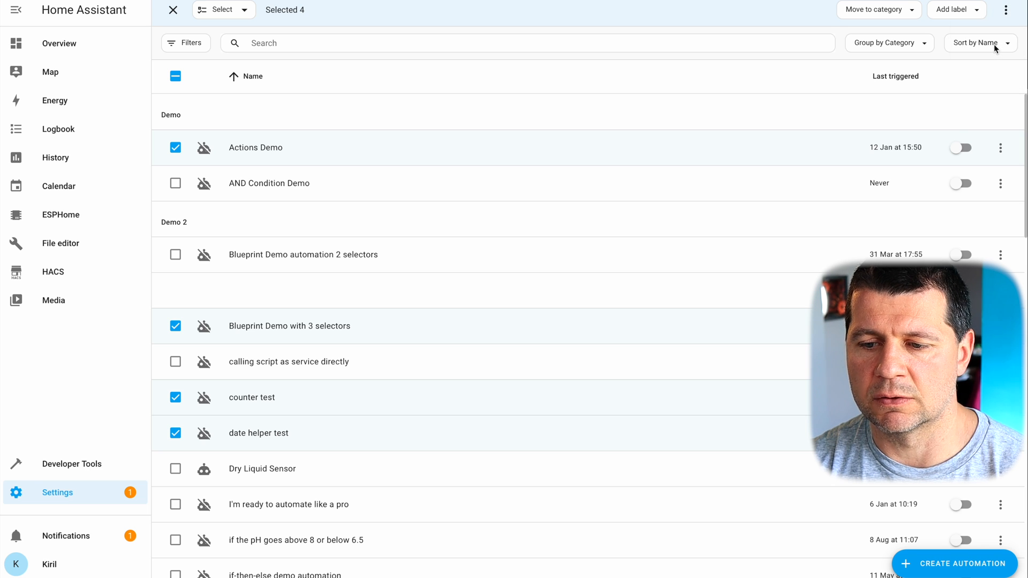
click(1006, 10)
click(989, 79)
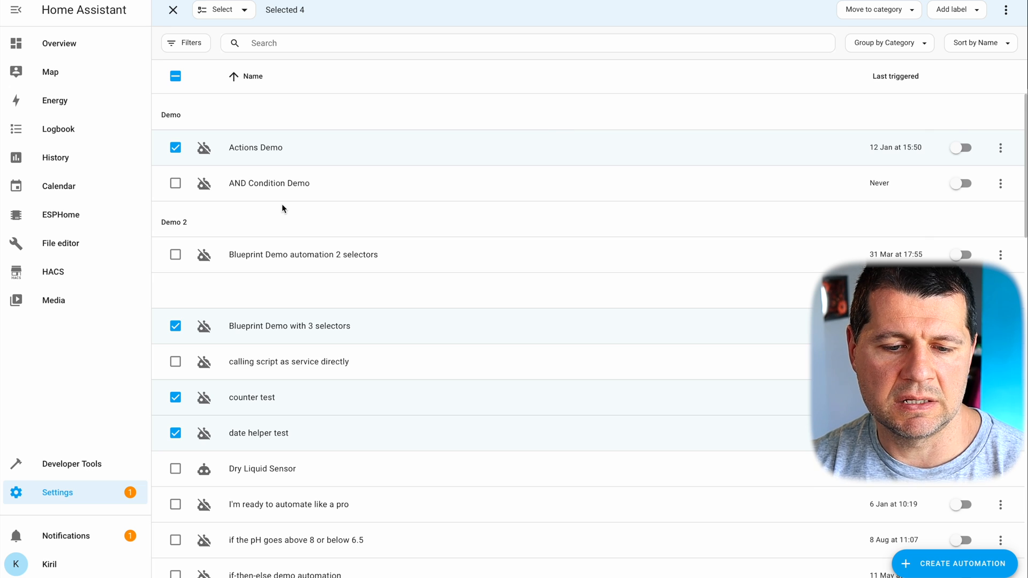
Step: Add Numeric State Condition Demo and OR Condition Demo to the selection, and leave the play media when motion is detected automation after opening it
scroll(281, 203, down, 12)
scroll(181, 177, up, 1)
click(175, 176)
click(175, 210)
click(236, 251)
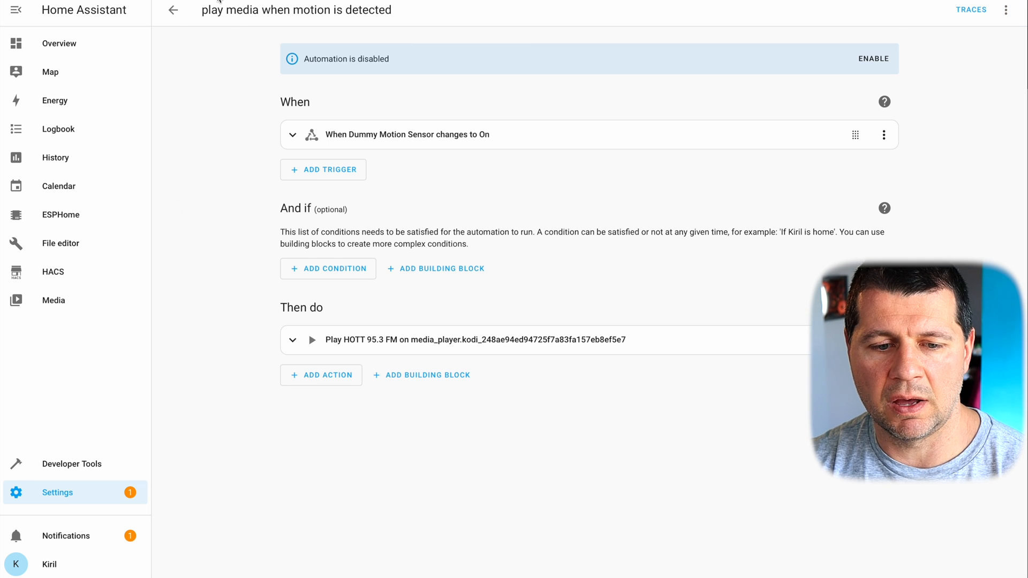
click(179, 19)
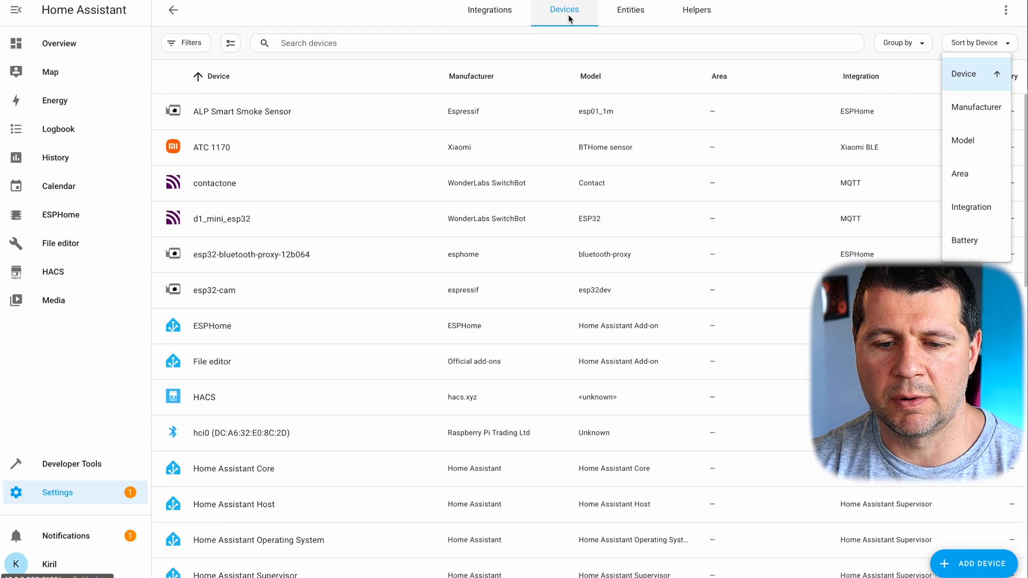
Step: Examine the list of entities and the list of helpers
click(638, 15)
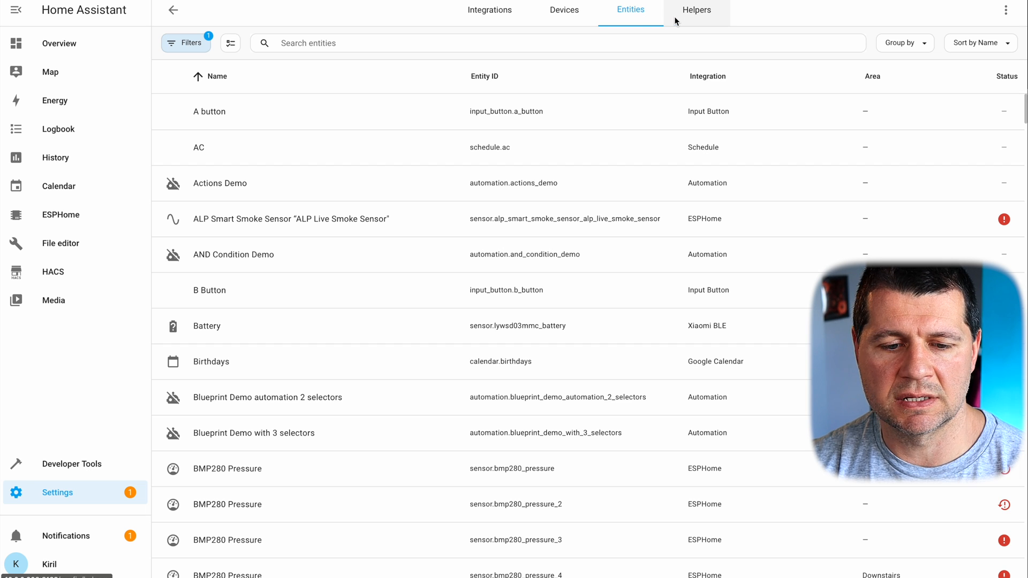
click(692, 15)
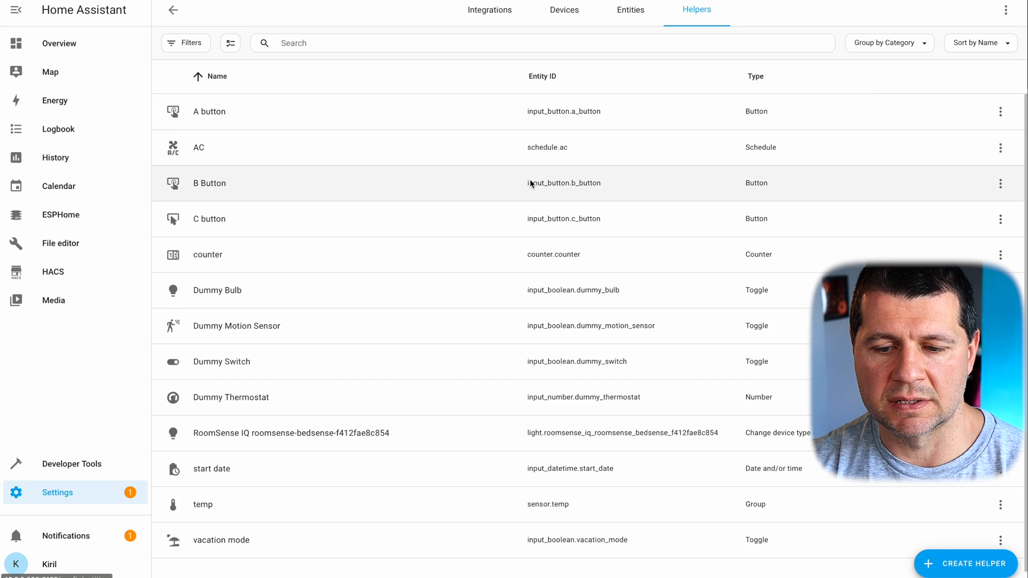
scroll(529, 179, down, 1)
scroll(521, 90, up, 1)
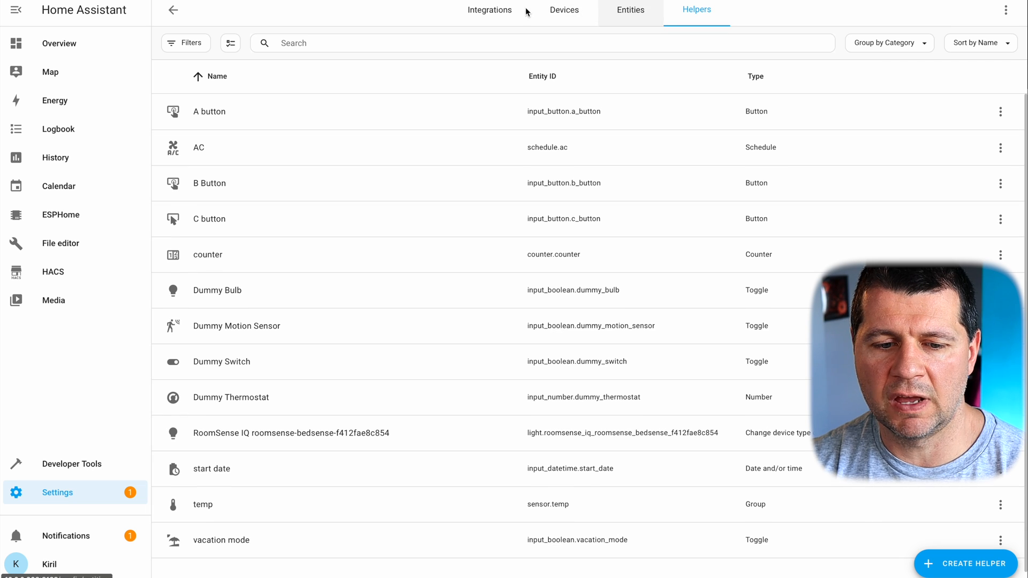
Step: Turn the selection mode of the helpers list on and off, and view its grouping and sorting options
click(173, 45)
click(204, 46)
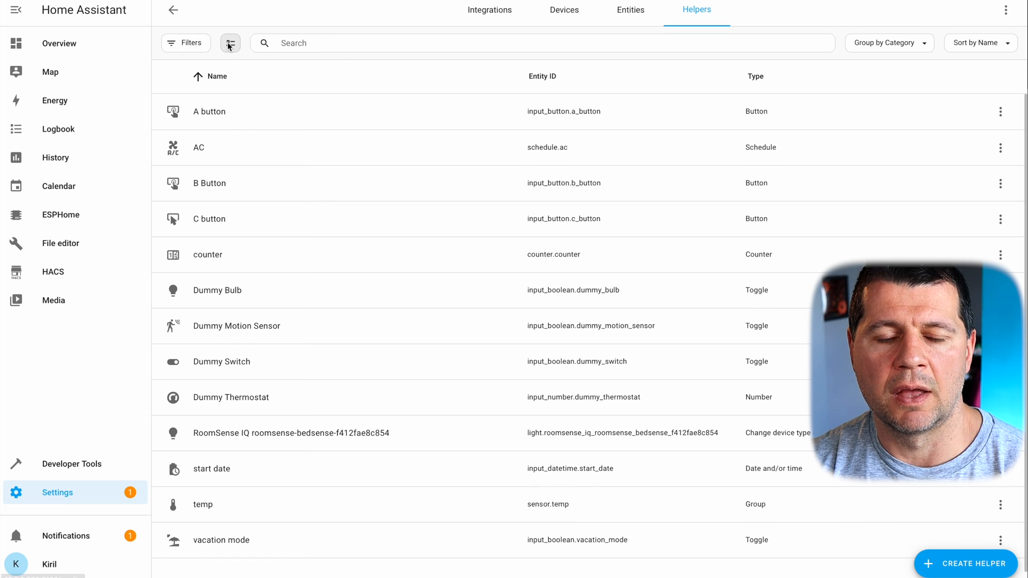
click(229, 45)
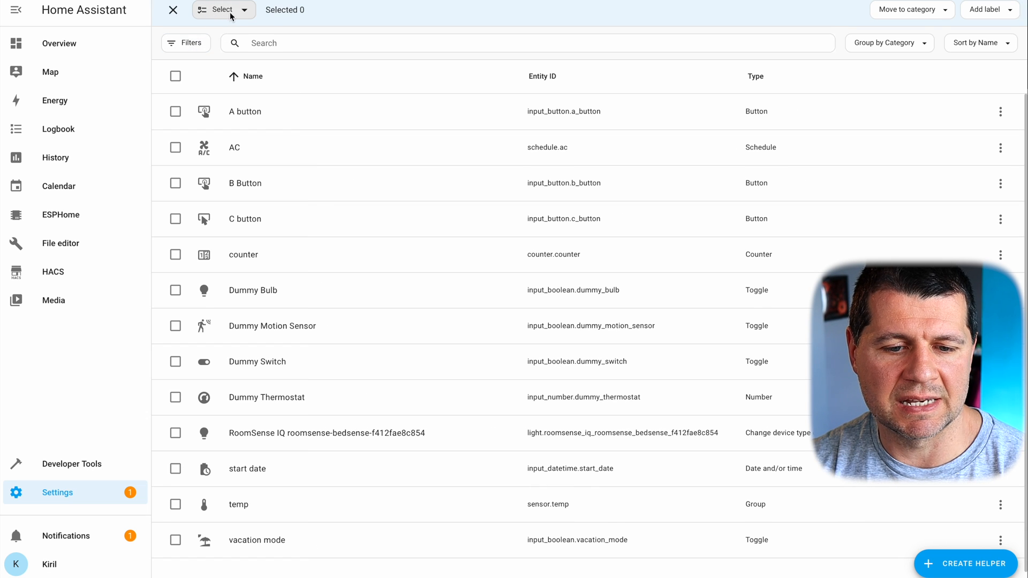
click(173, 10)
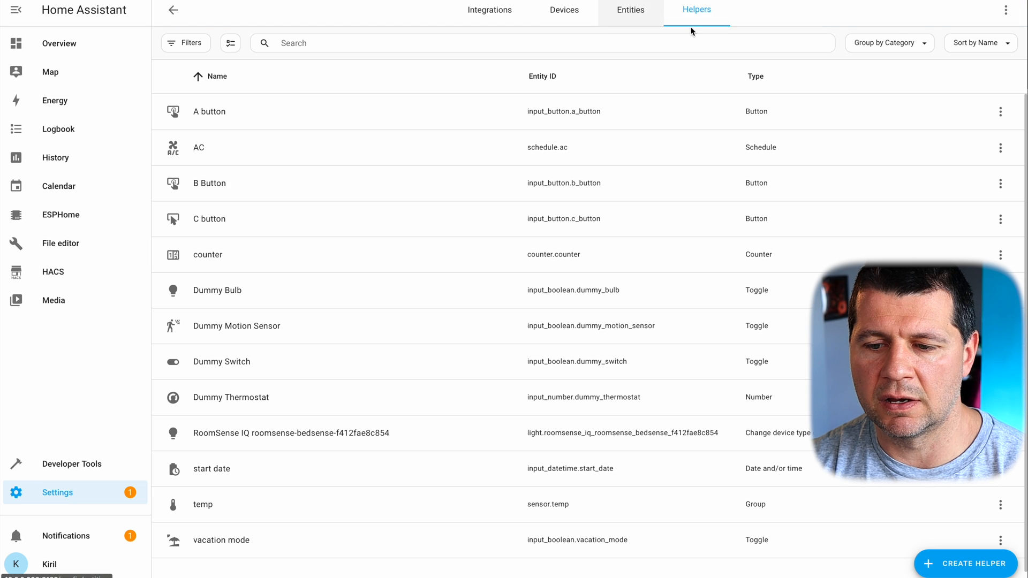
click(914, 42)
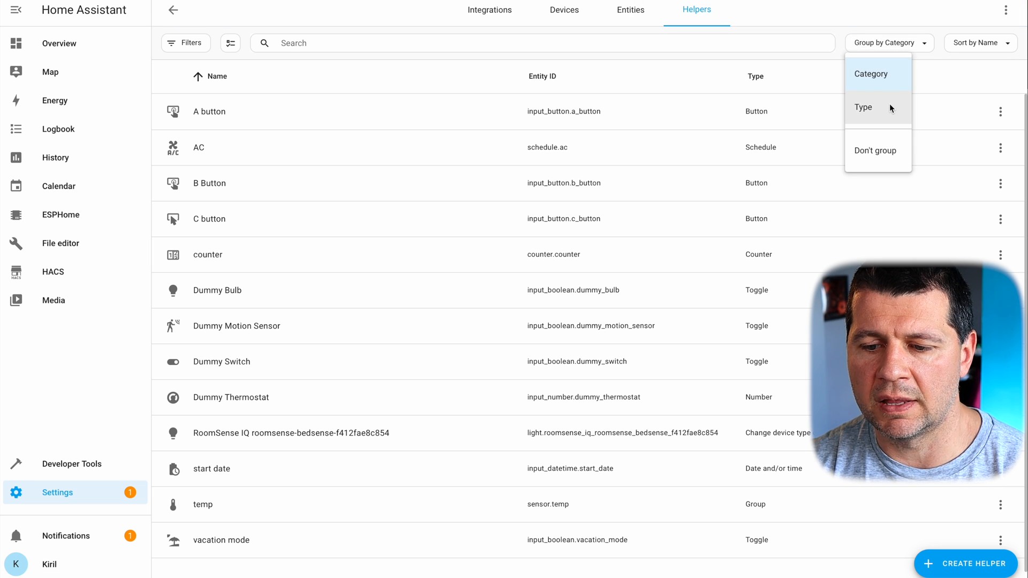
click(1000, 42)
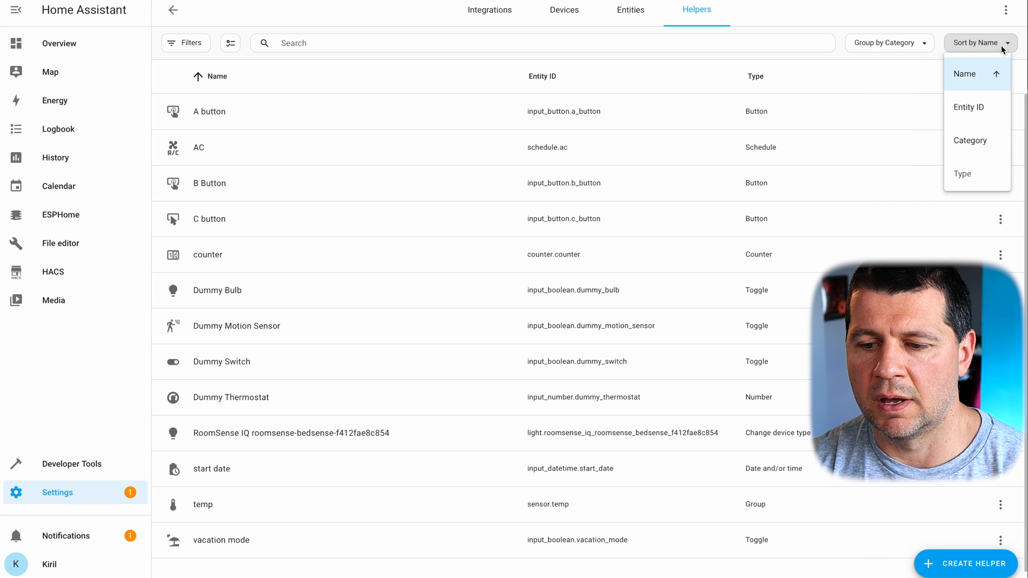
click(597, 43)
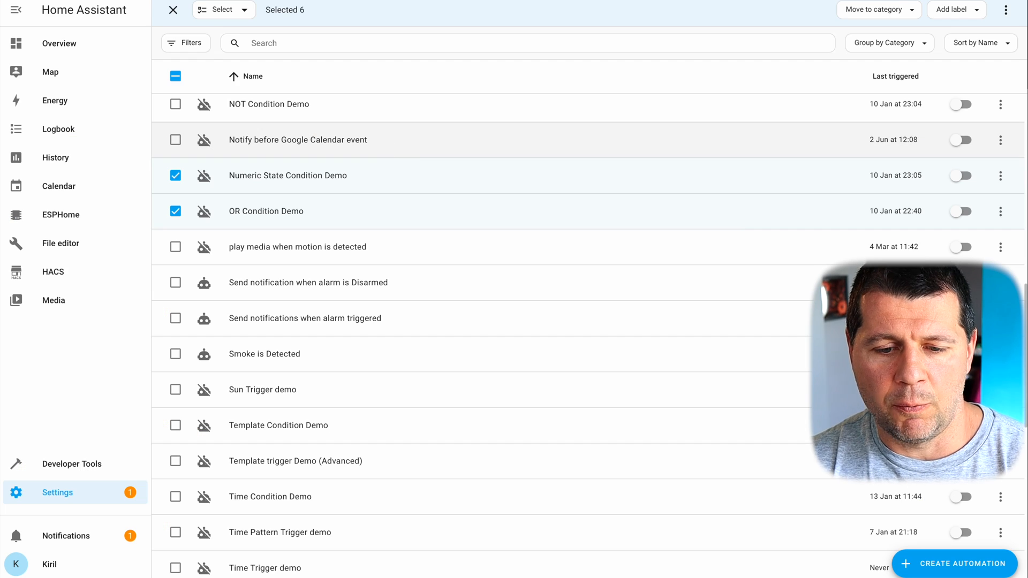
Step: Search the quick commands for "labe" and navigate to the Labels page
key(c)
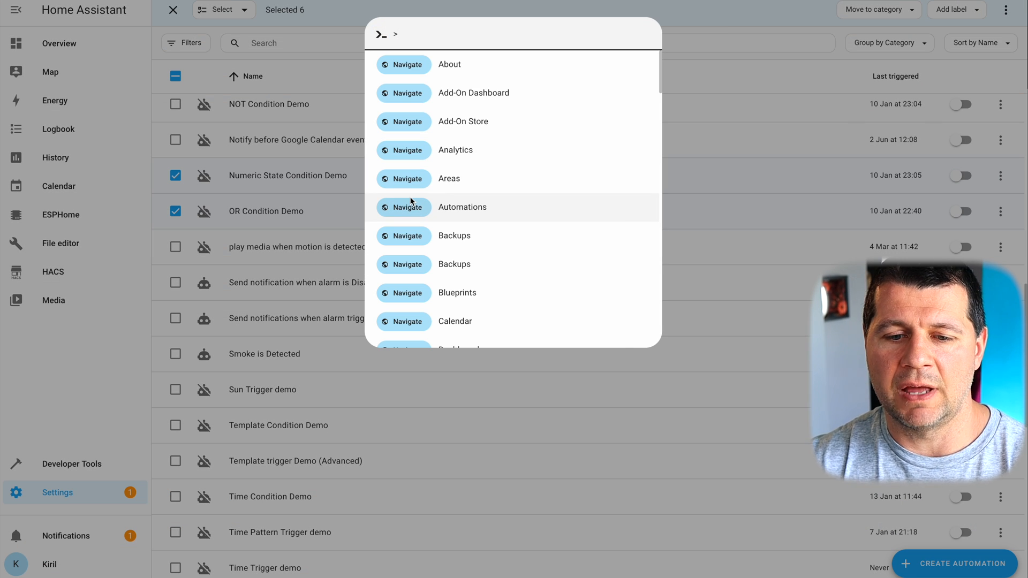
text(labe)
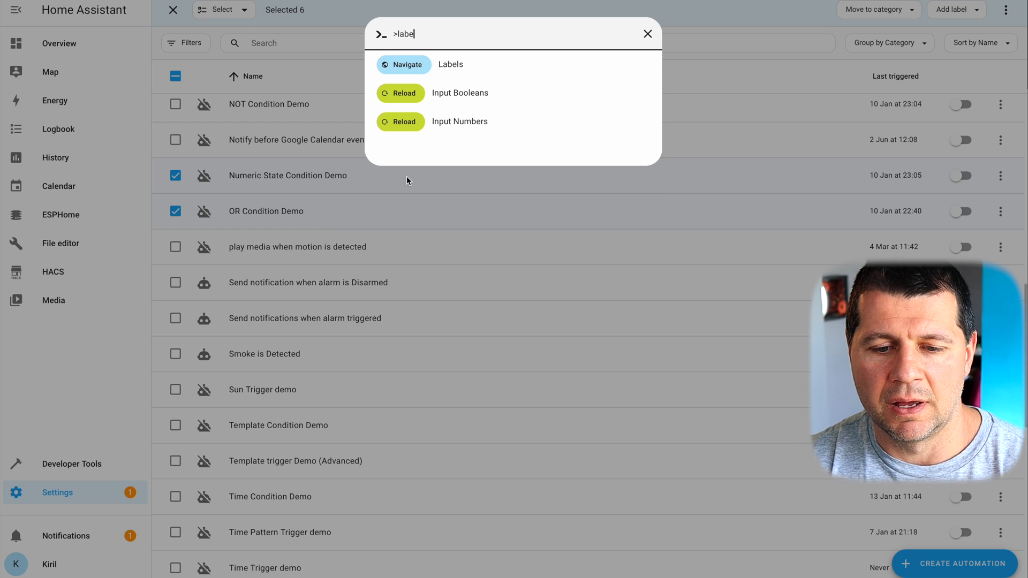
click(440, 69)
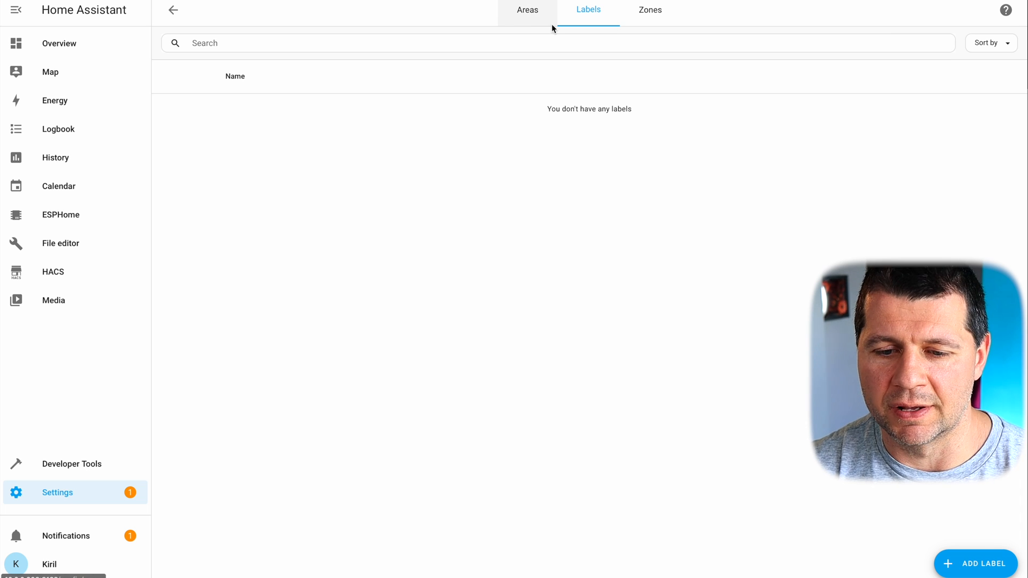
Step: Open the entity settings of the Blueprint Demo with 3 selectors automation from the automations list
click(174, 12)
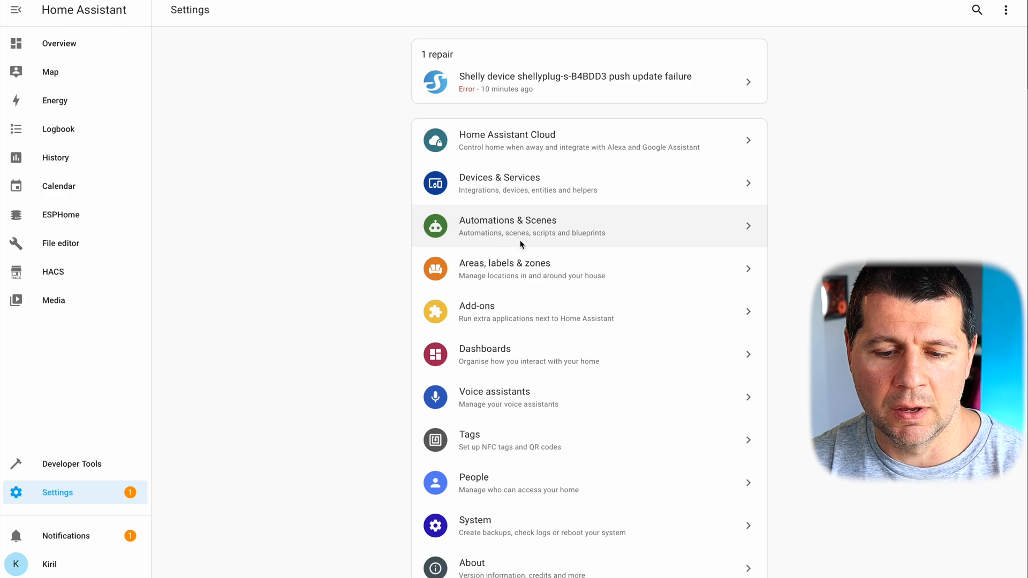
click(500, 233)
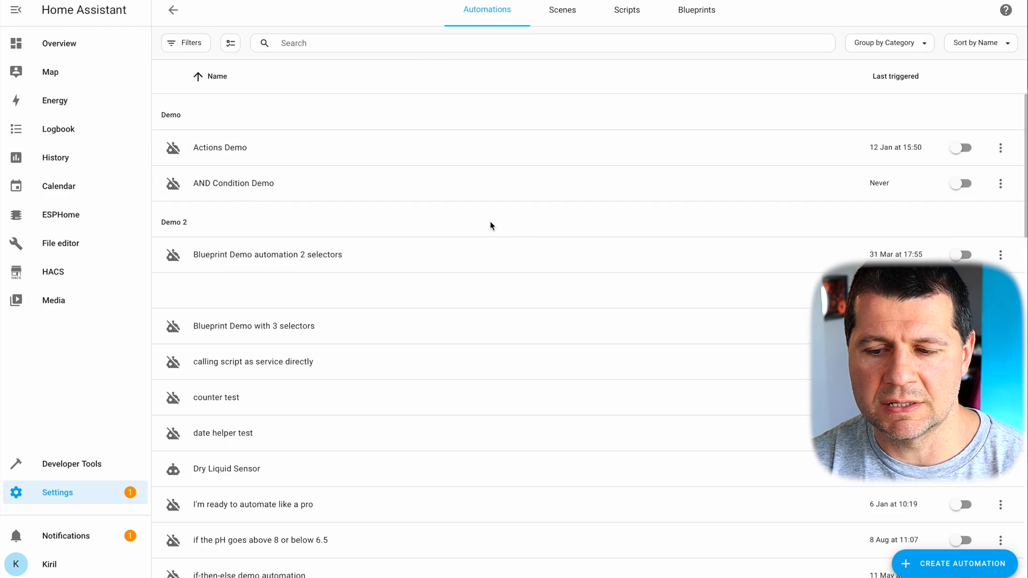
scroll(490, 226, down, 2)
scroll(488, 225, up, 1)
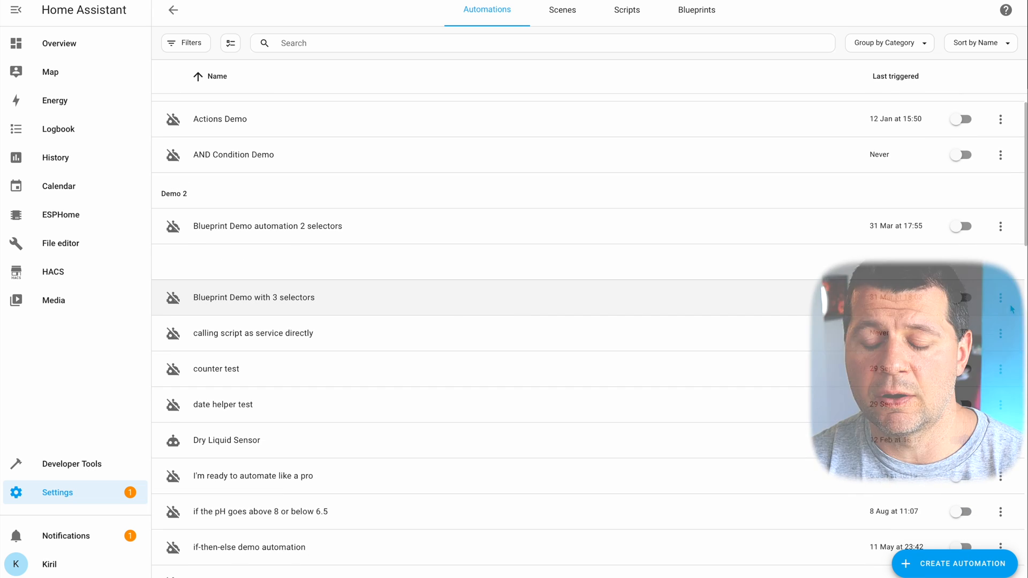
click(999, 298)
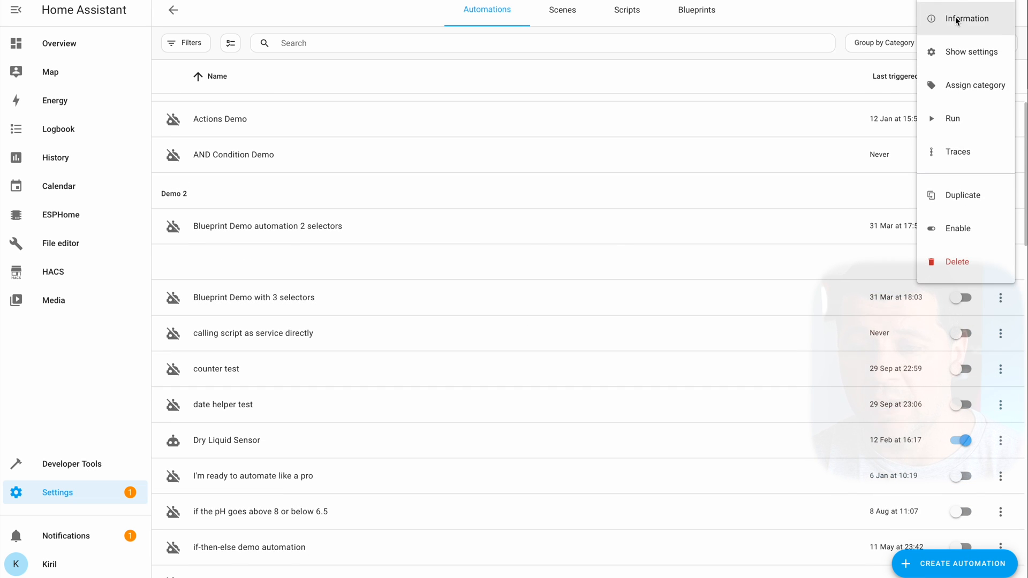
click(957, 20)
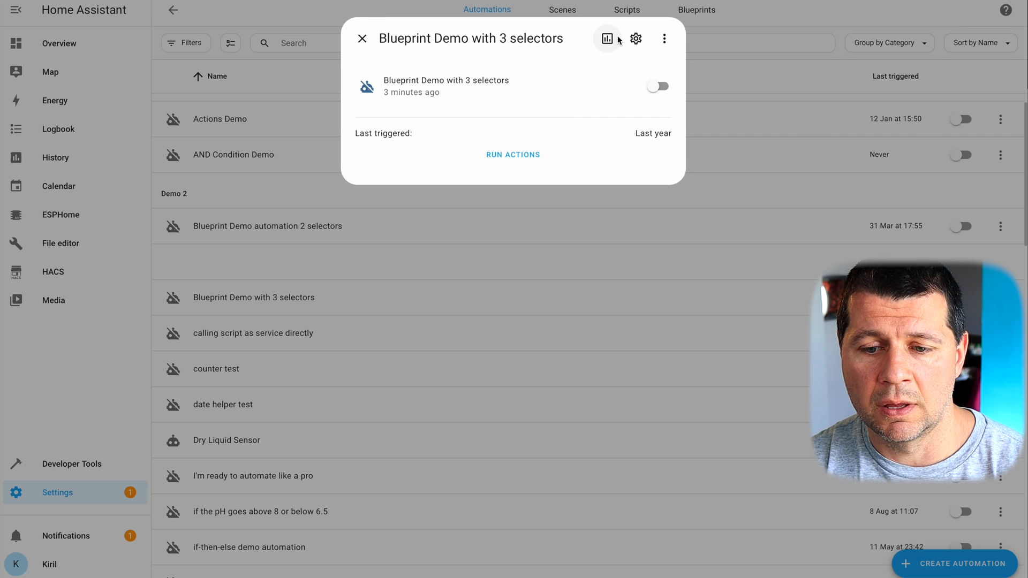
click(635, 39)
Step: Create a label named Label 1 with the mdi:fan-speed-1 icon and the colour Purple, assigned to Blueprint Demo with 3 selectors
click(456, 242)
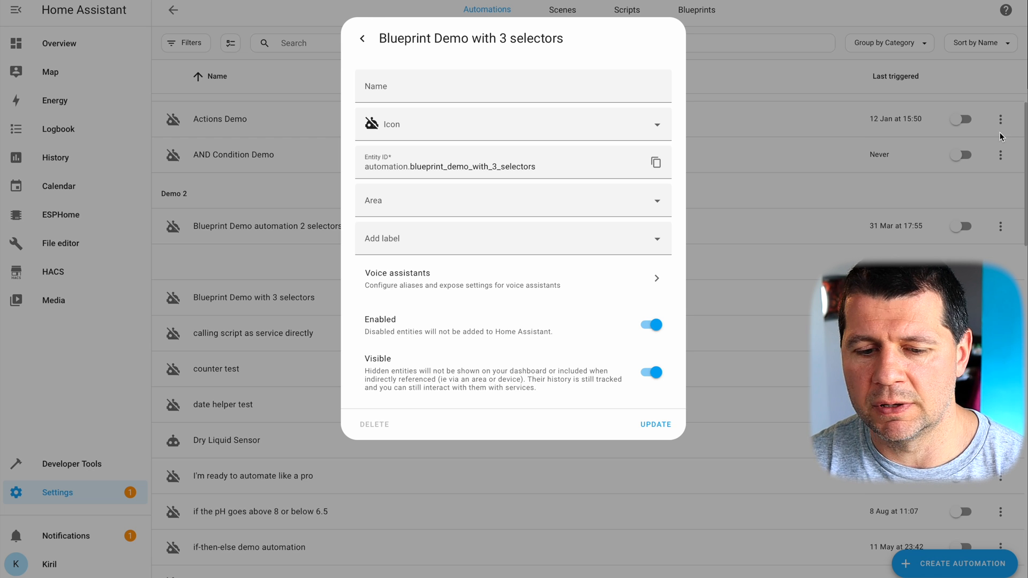
click(569, 251)
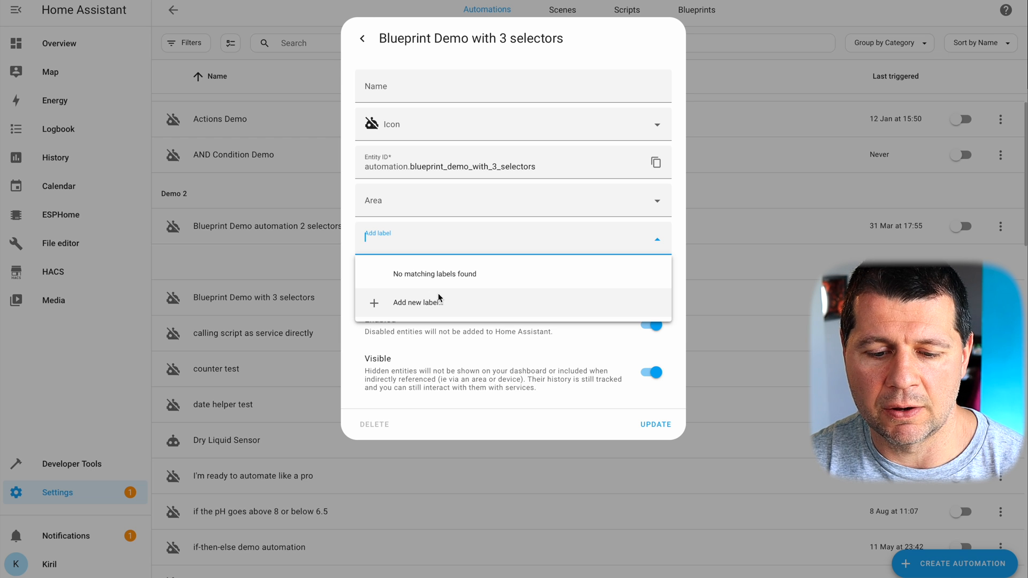
click(439, 306)
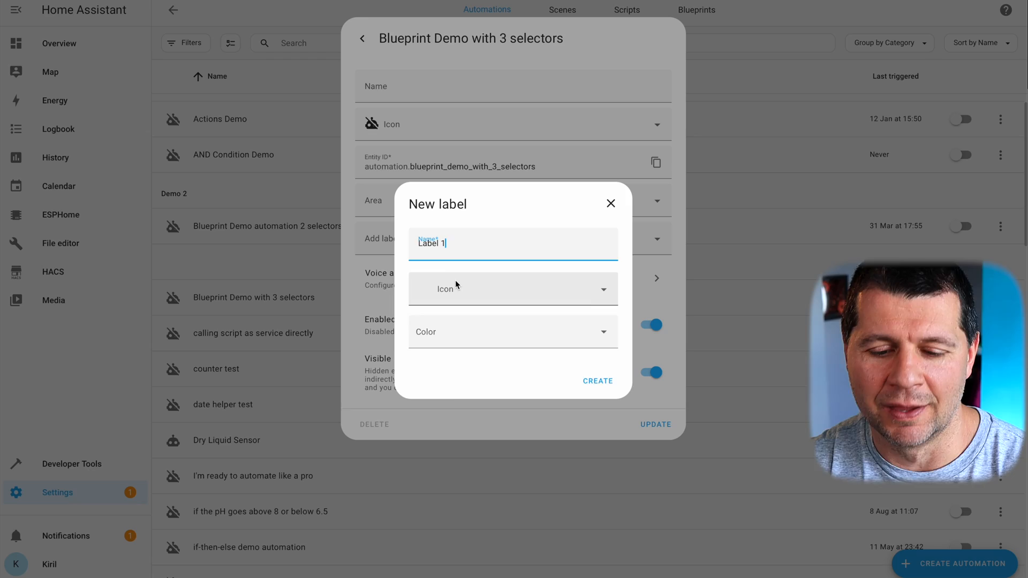
click(456, 284)
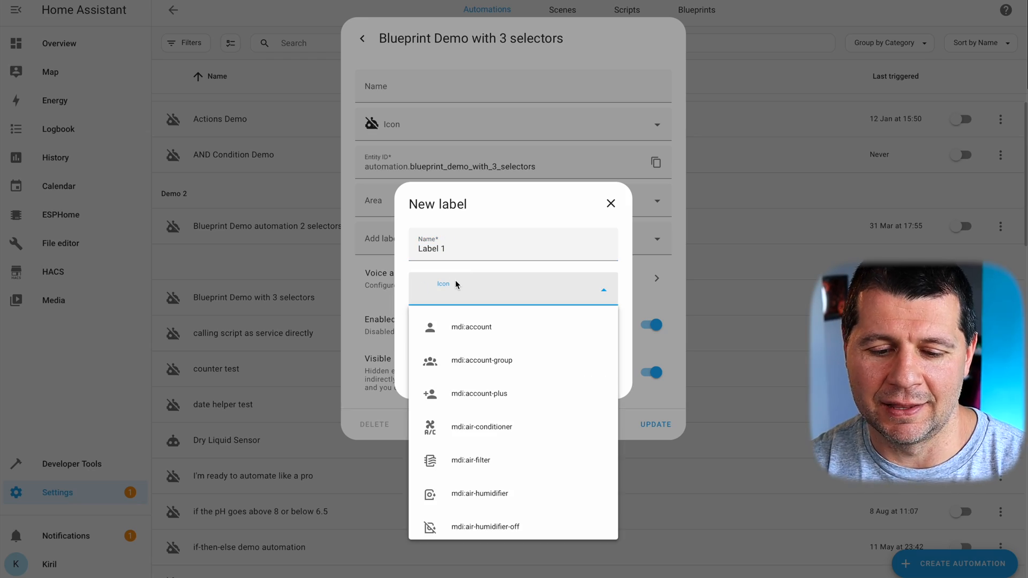
text(1)
click(492, 335)
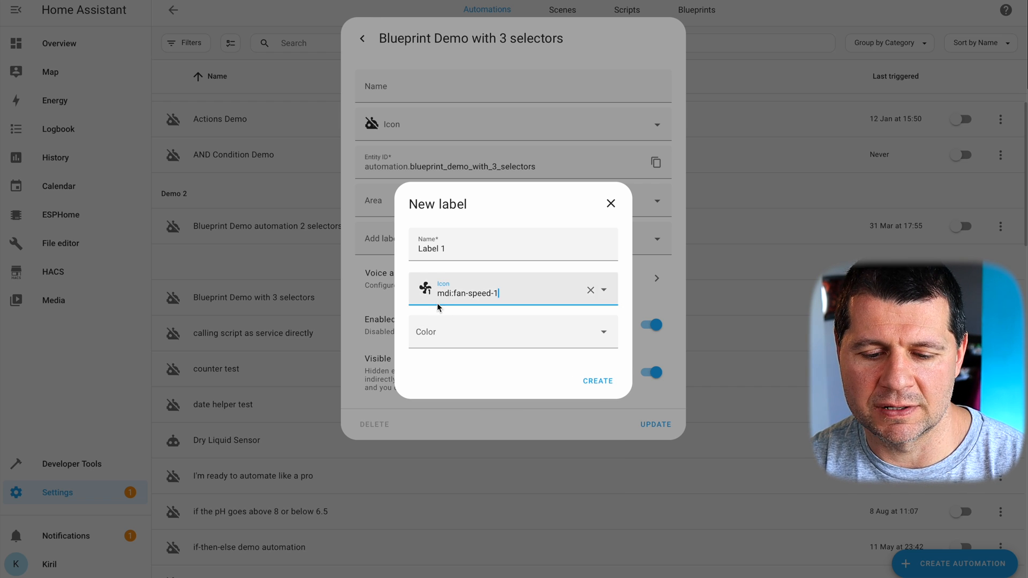
click(450, 337)
click(458, 176)
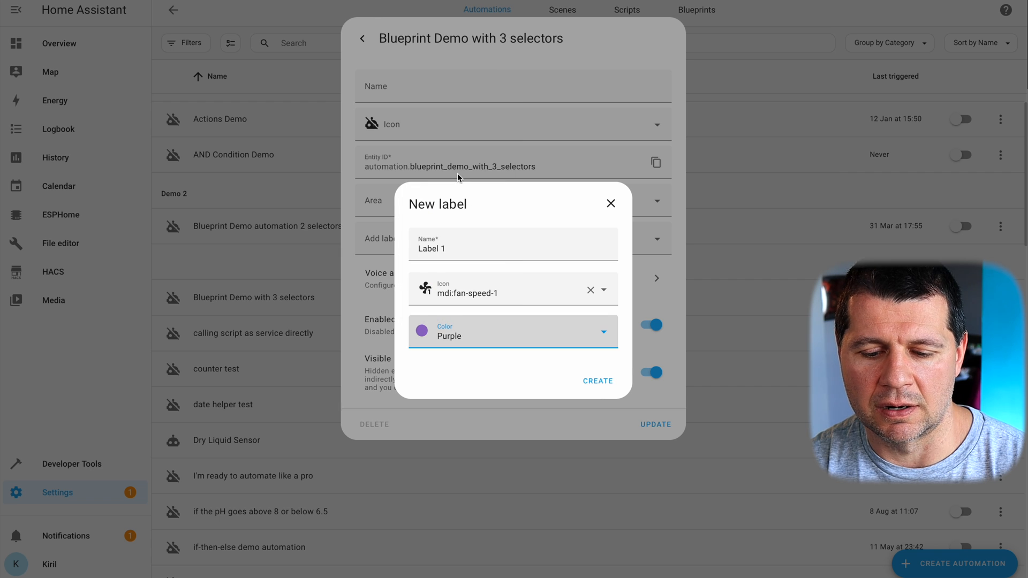
click(598, 381)
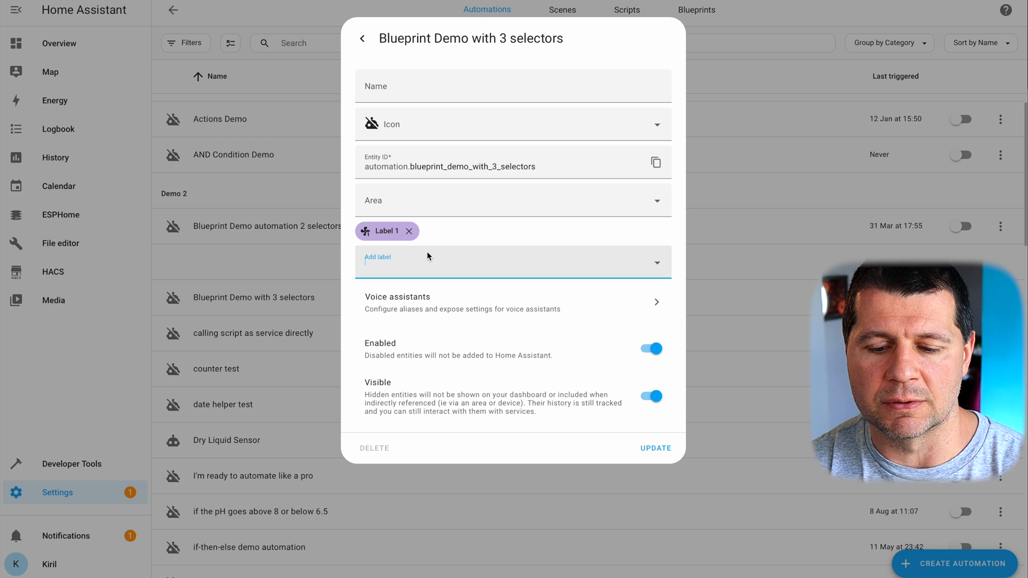
Step: Create a second label named label 2 with a fan icon and the colour Red, and save the automation's label assignments
click(426, 251)
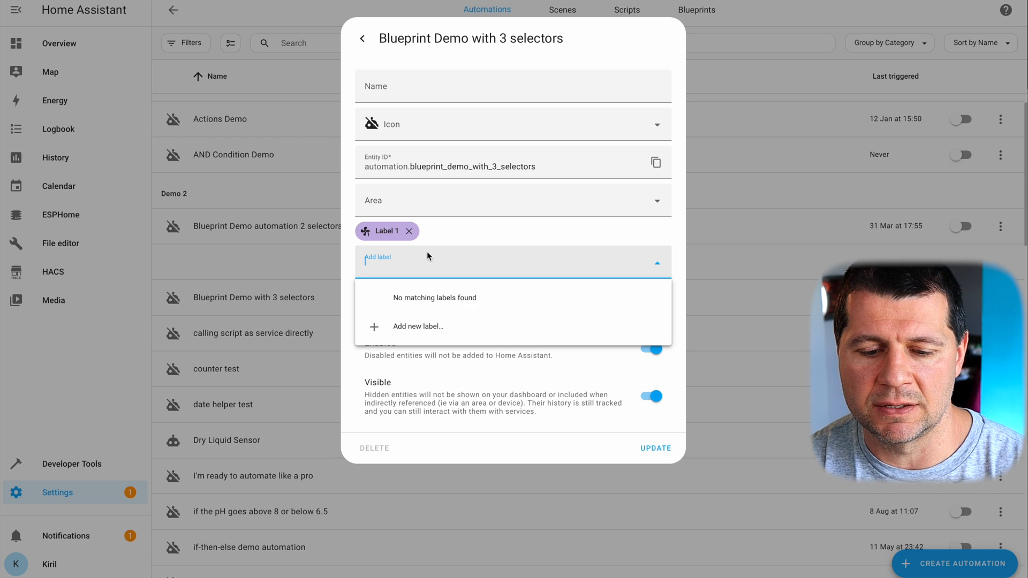
click(421, 327)
text(label 2)
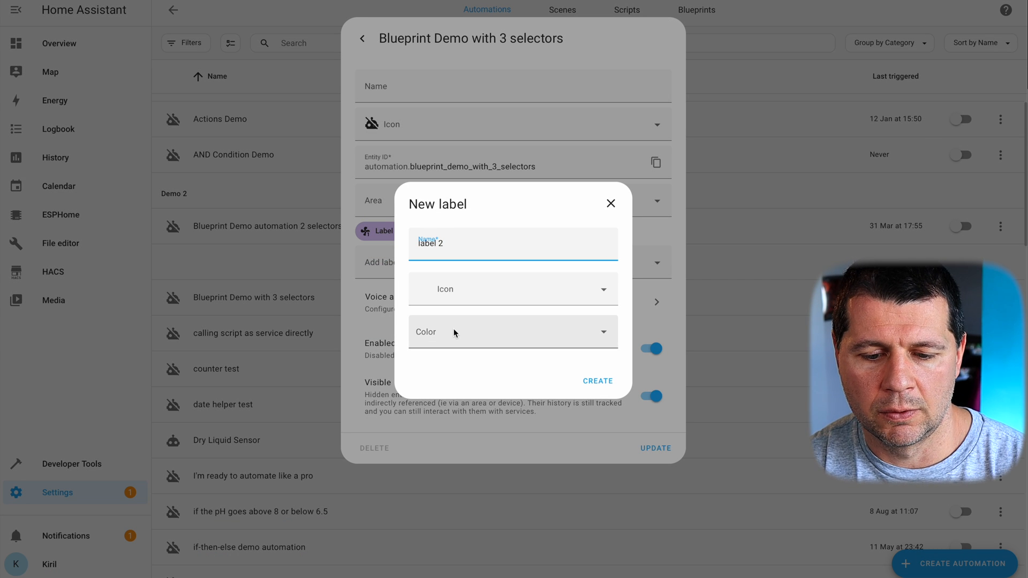
click(475, 302)
text(w)
key(BackSpace)
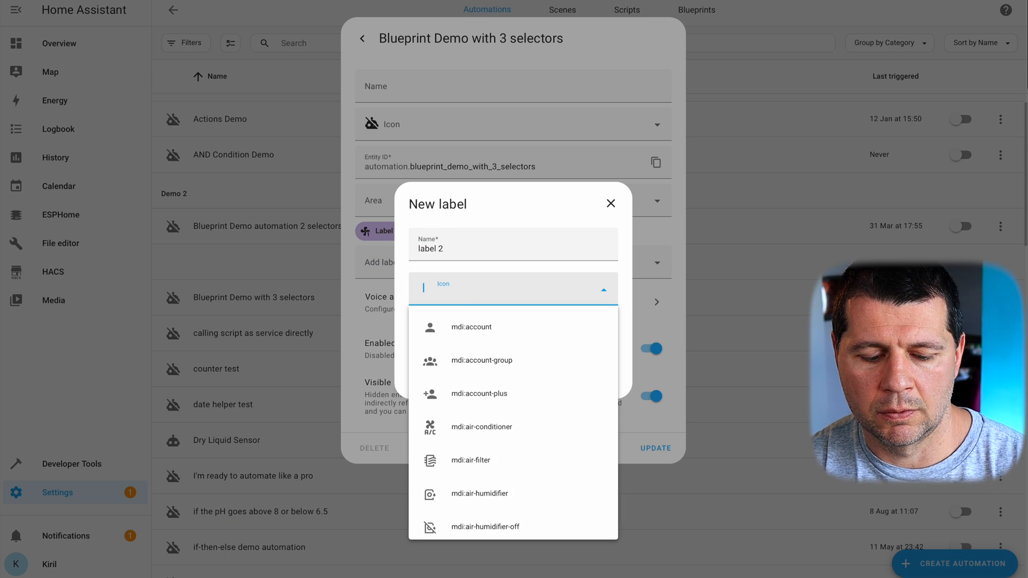
text(2)
click(491, 332)
click(457, 340)
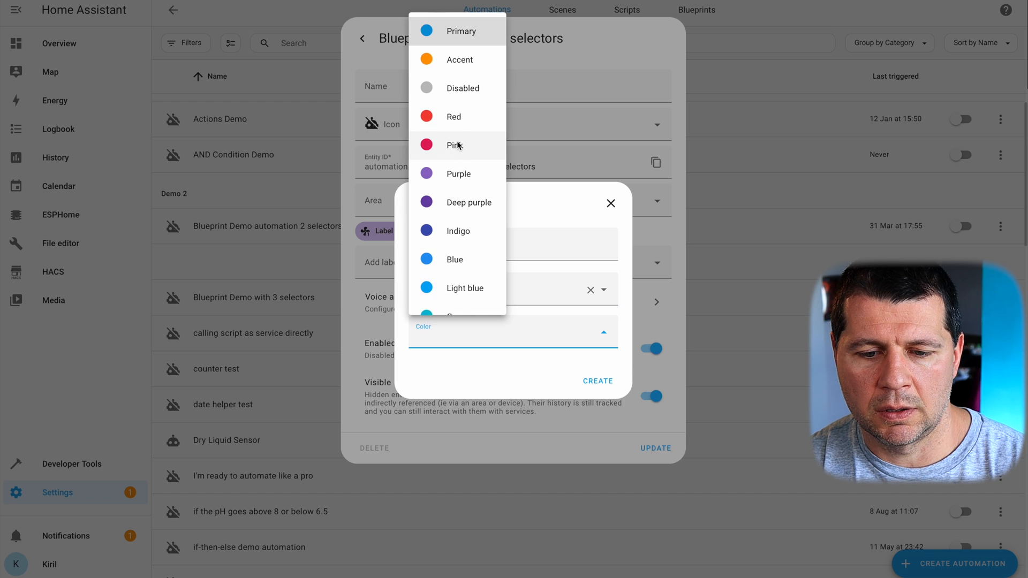
click(456, 127)
click(599, 382)
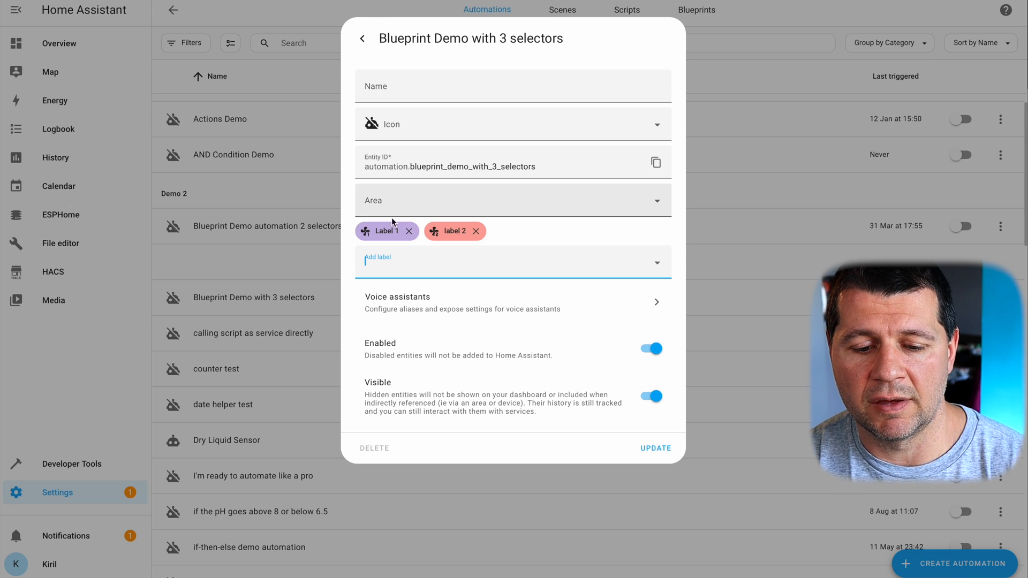
click(646, 448)
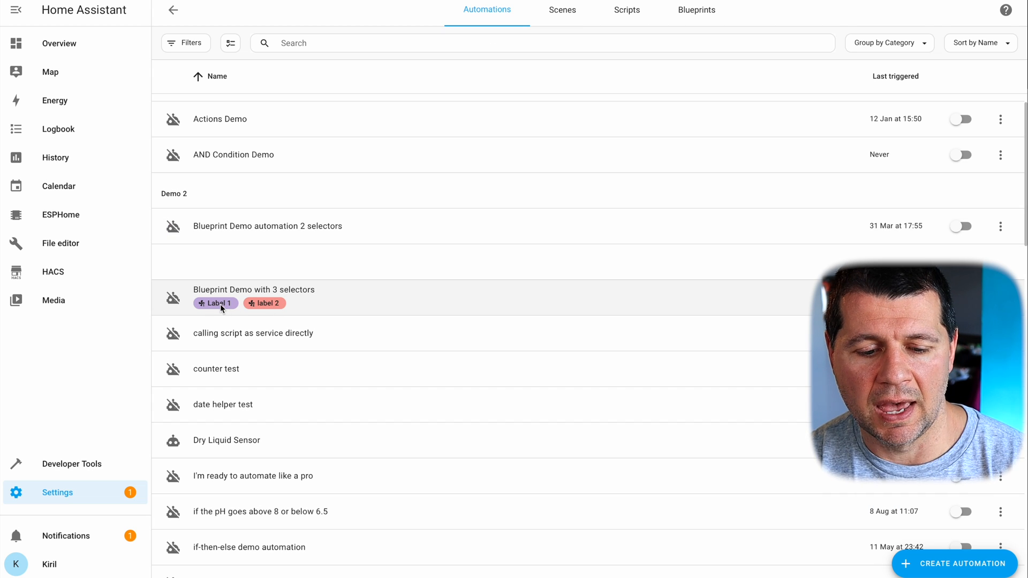
Step: Filter the automations by Label 1, inspect the label filter, then clear it and hide the filters
click(221, 304)
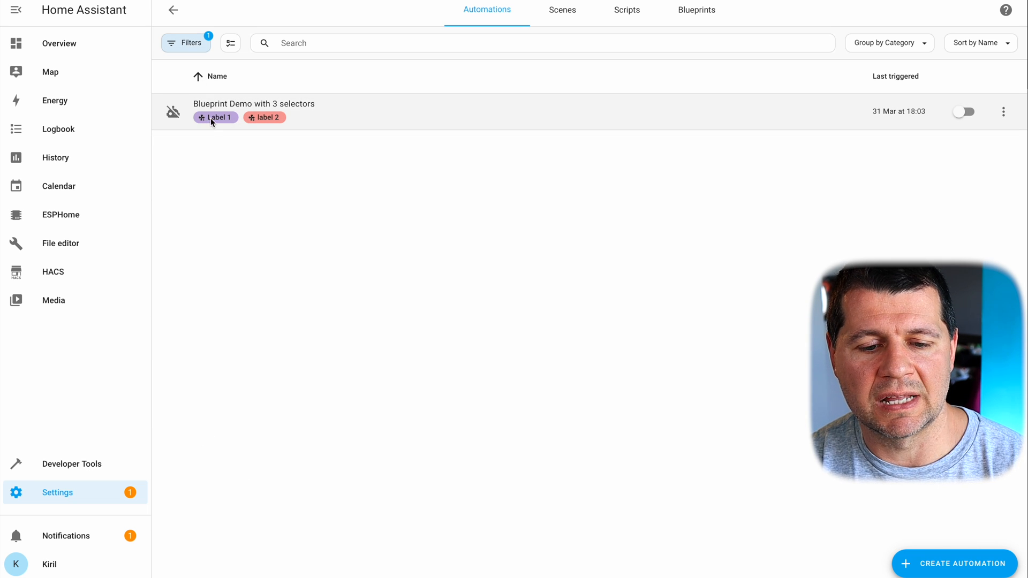
click(184, 43)
click(163, 163)
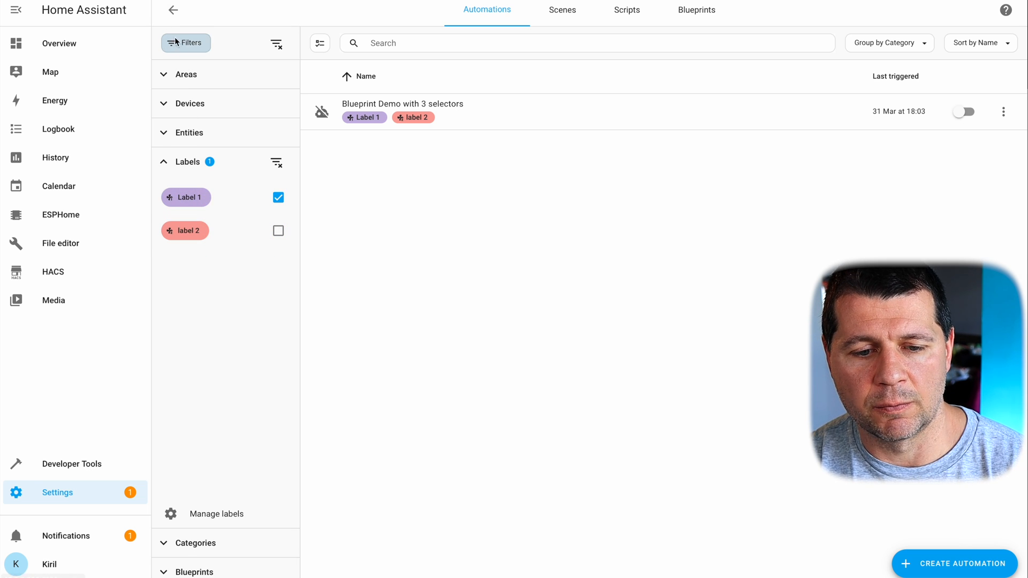
click(172, 16)
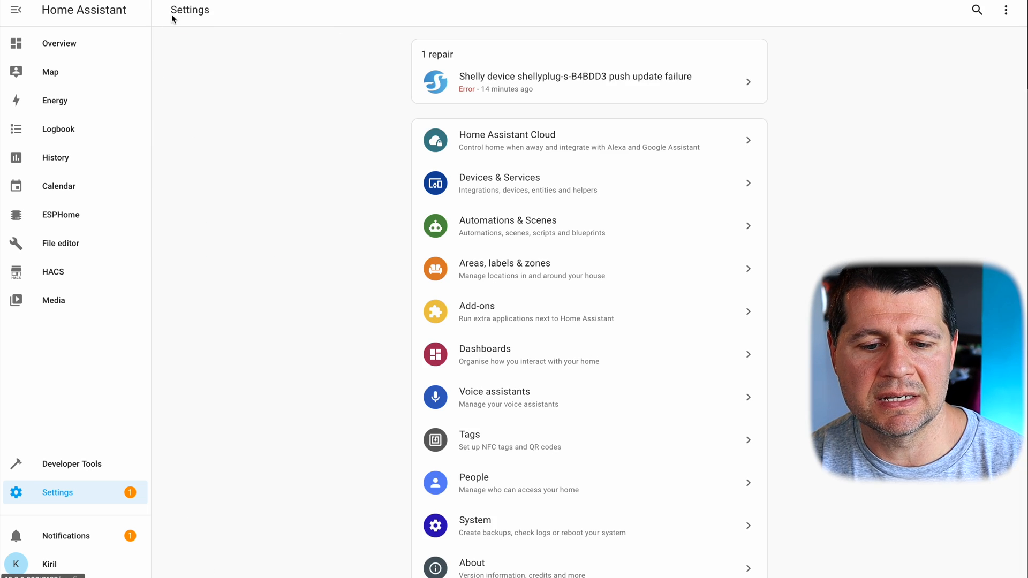
key(alt+Left)
click(275, 50)
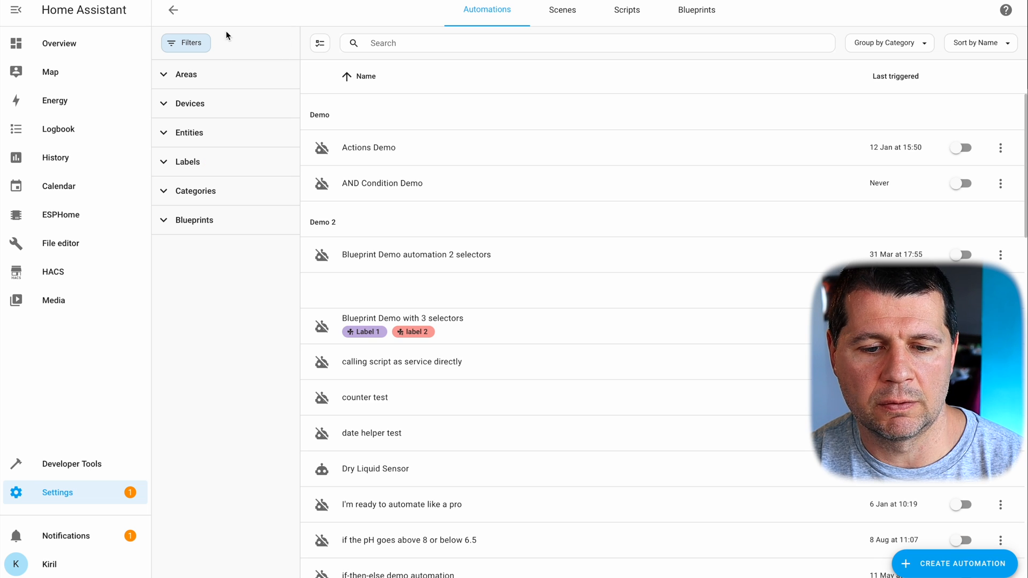
click(189, 41)
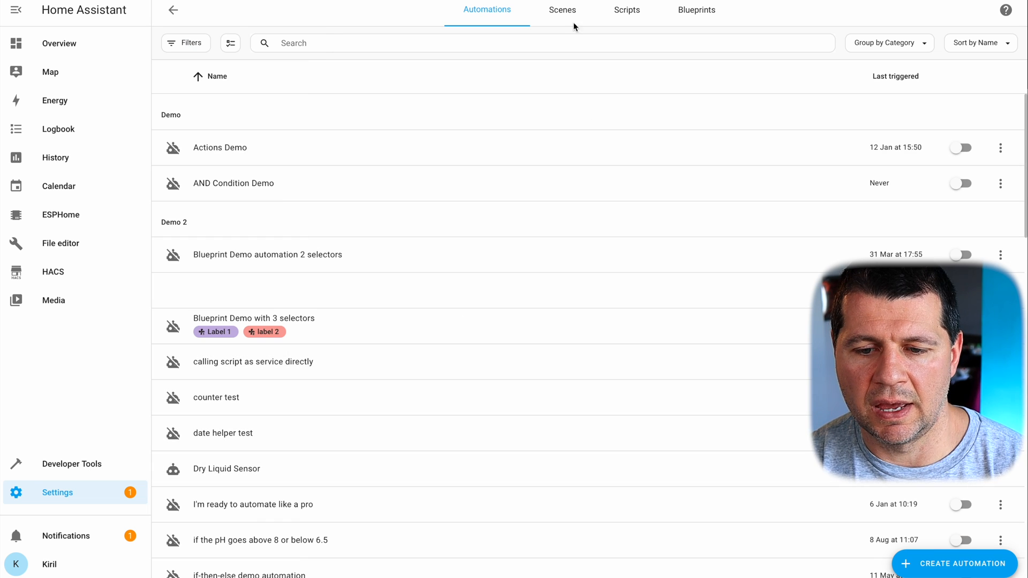
Step: Assign Label 1 to the Test scene and save its settings
click(570, 21)
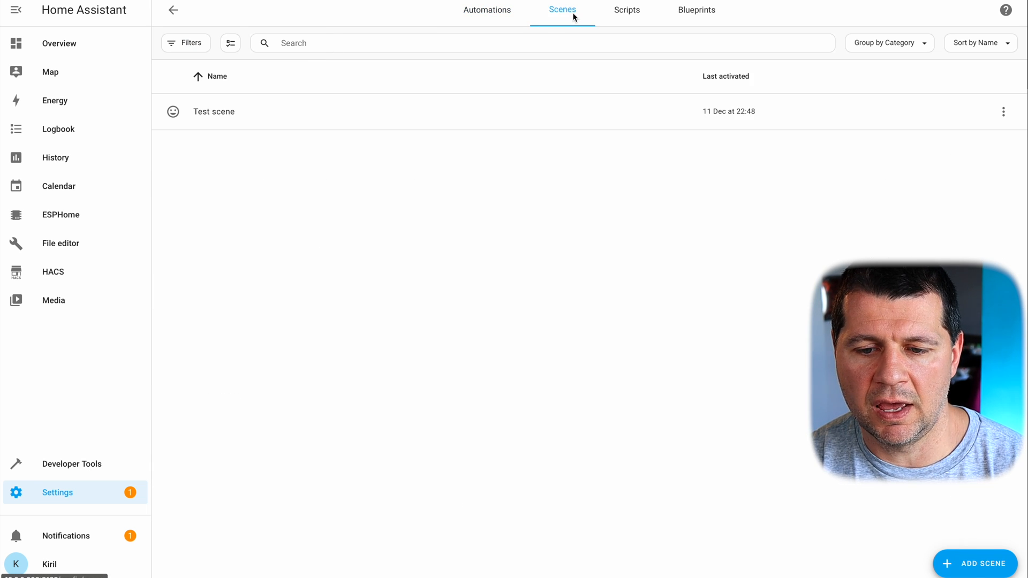
click(1010, 119)
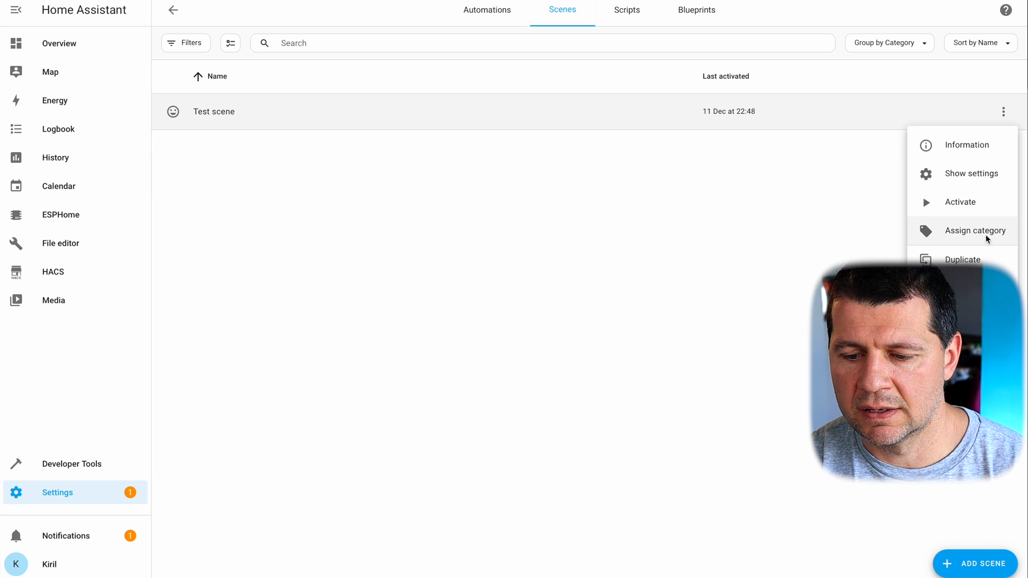
click(980, 171)
click(632, 39)
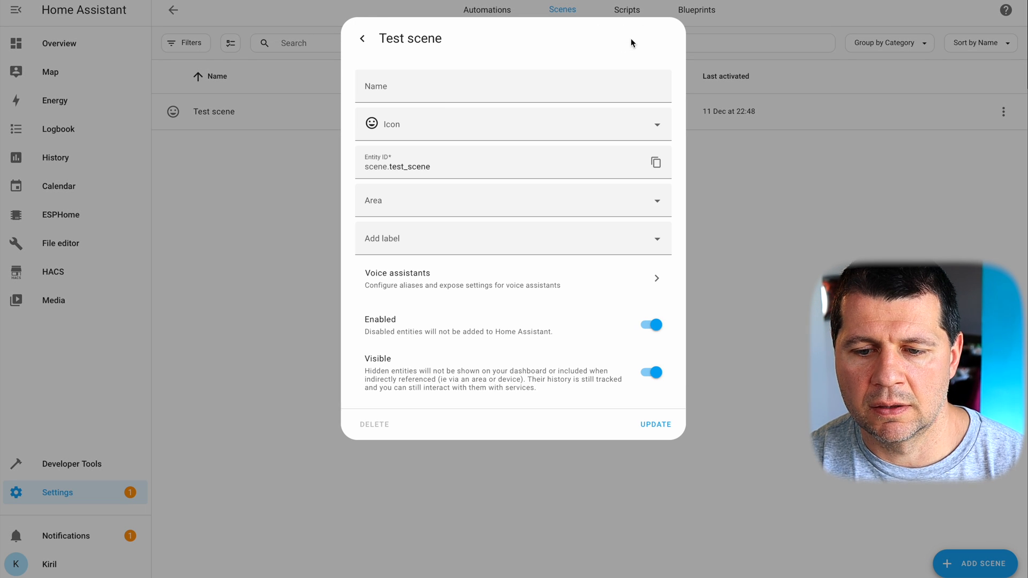
click(465, 238)
click(444, 279)
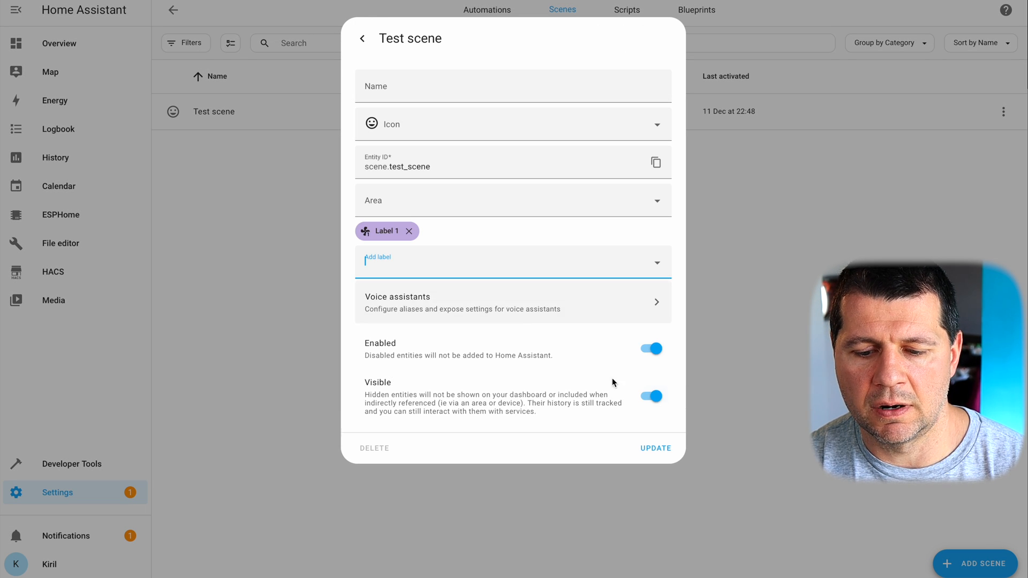
click(658, 447)
Step: View the scripts list, the options of the ALP Blueprint Demo - 2 selectors blueprint and its automation form, and the devices list
click(627, 16)
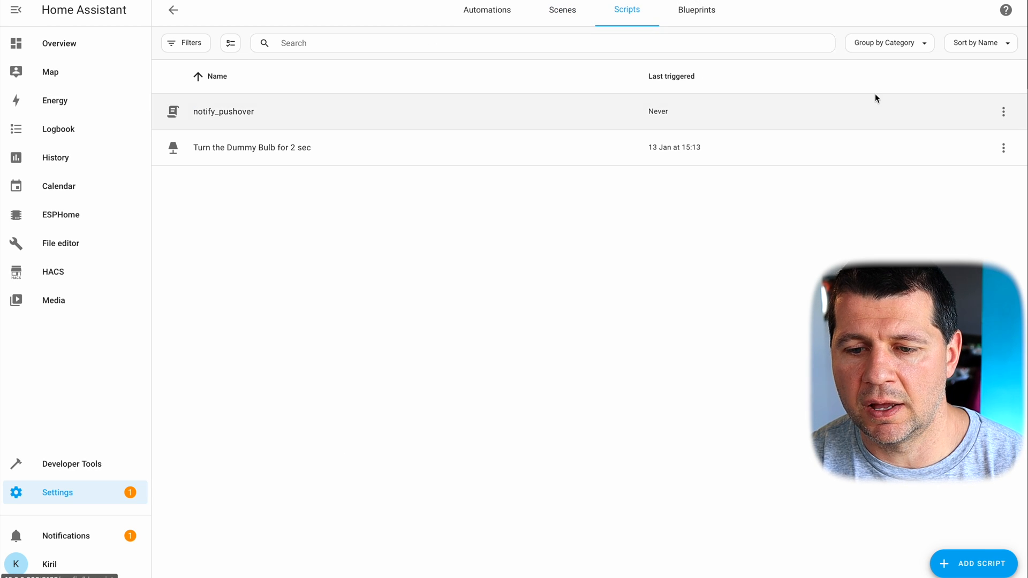
click(696, 11)
click(1003, 109)
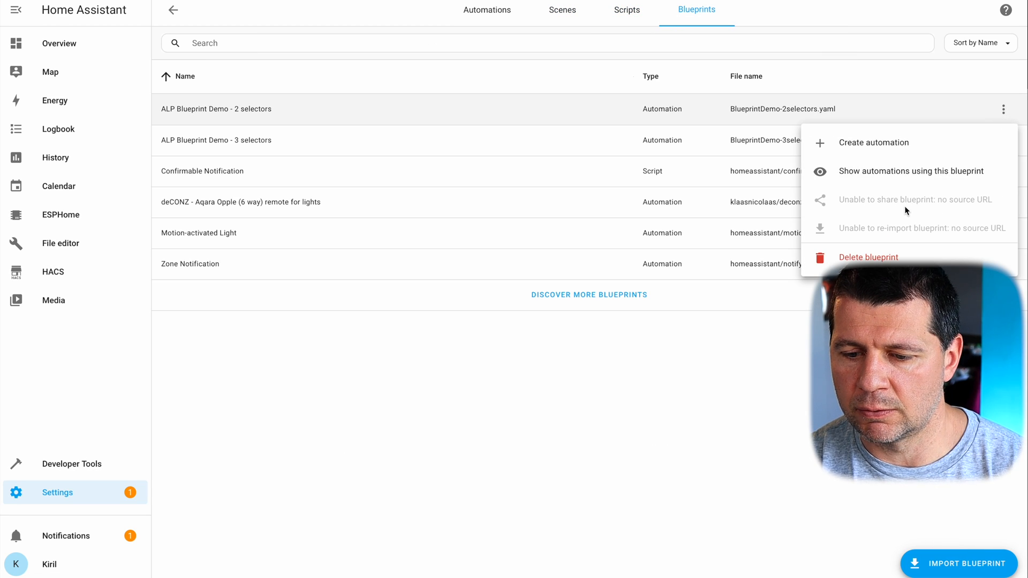
click(486, 110)
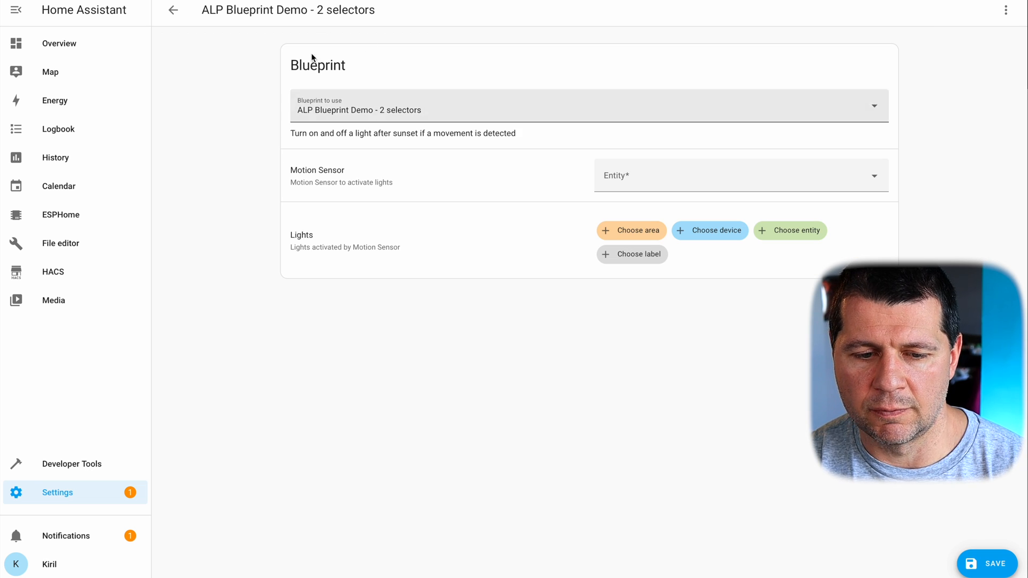
click(174, 12)
click(600, 329)
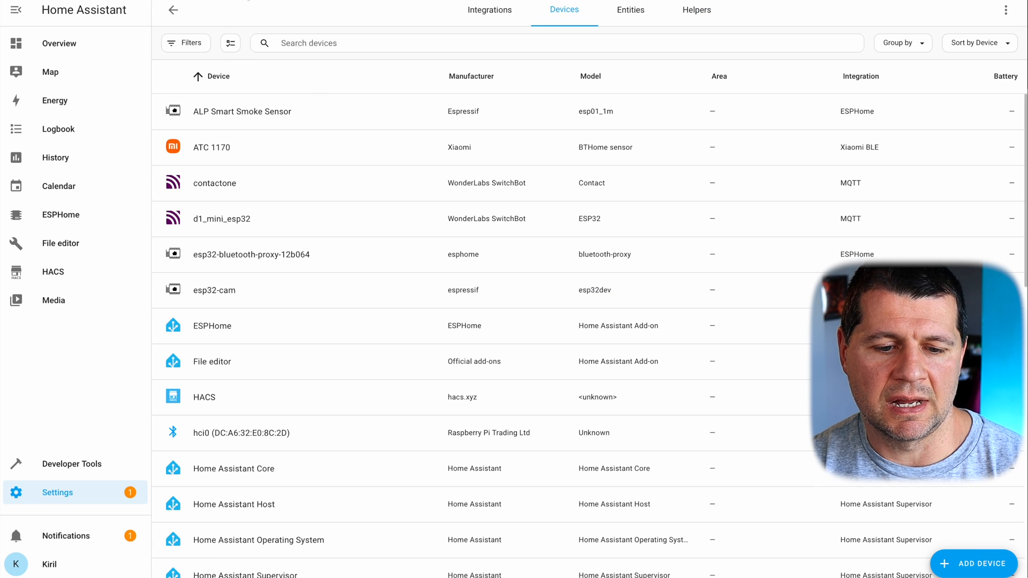
Step: Start a new empty automation from scratch from the automations list
click(84, 488)
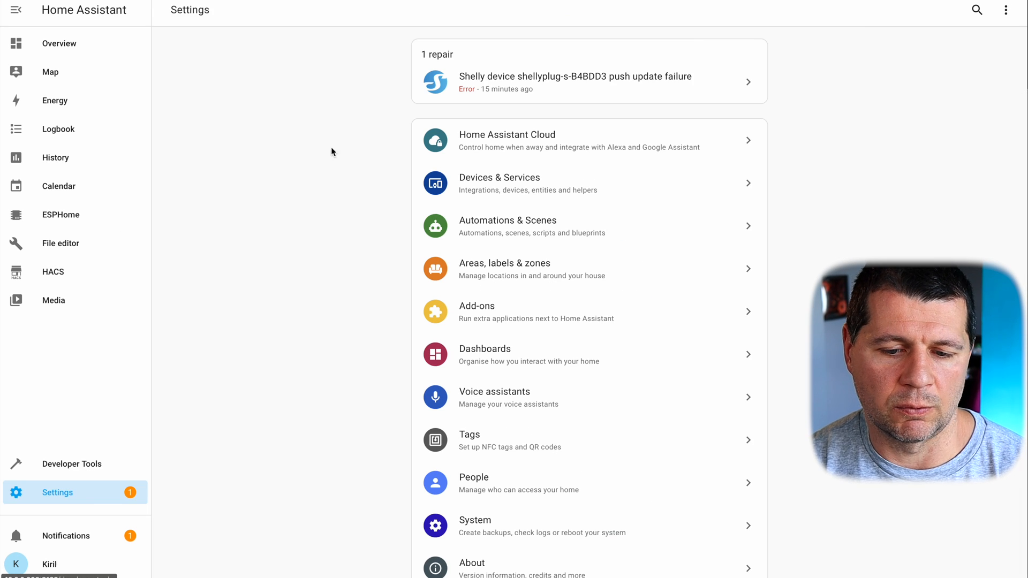
click(511, 233)
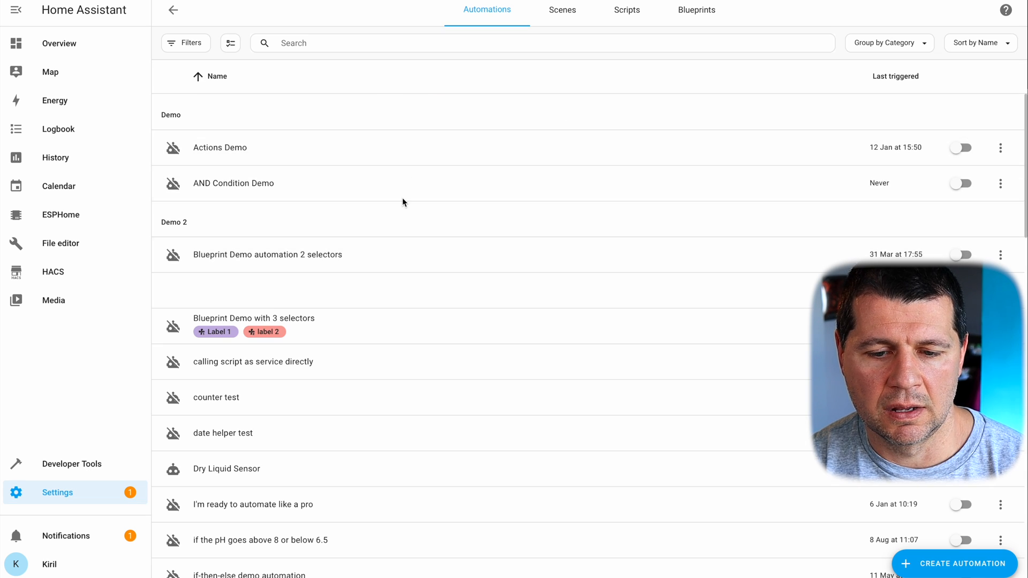
click(961, 565)
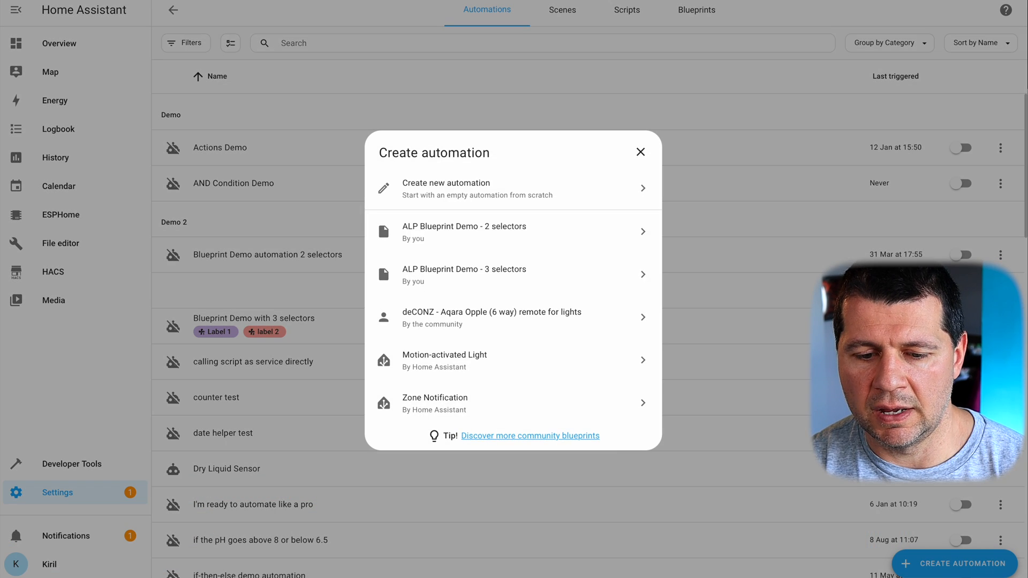
click(569, 191)
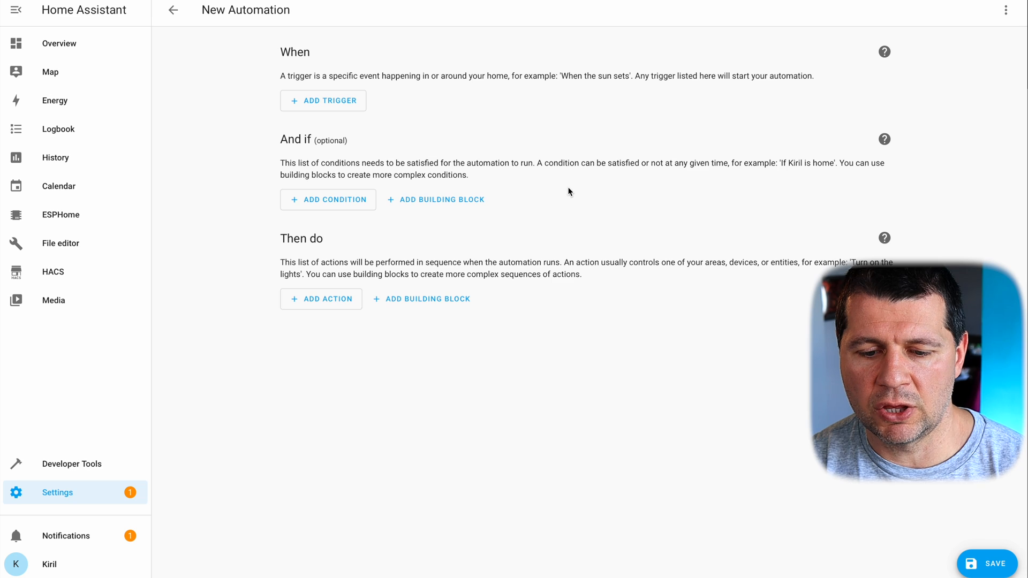
Step: Add the Switch: Turn off action to the new automation
click(329, 303)
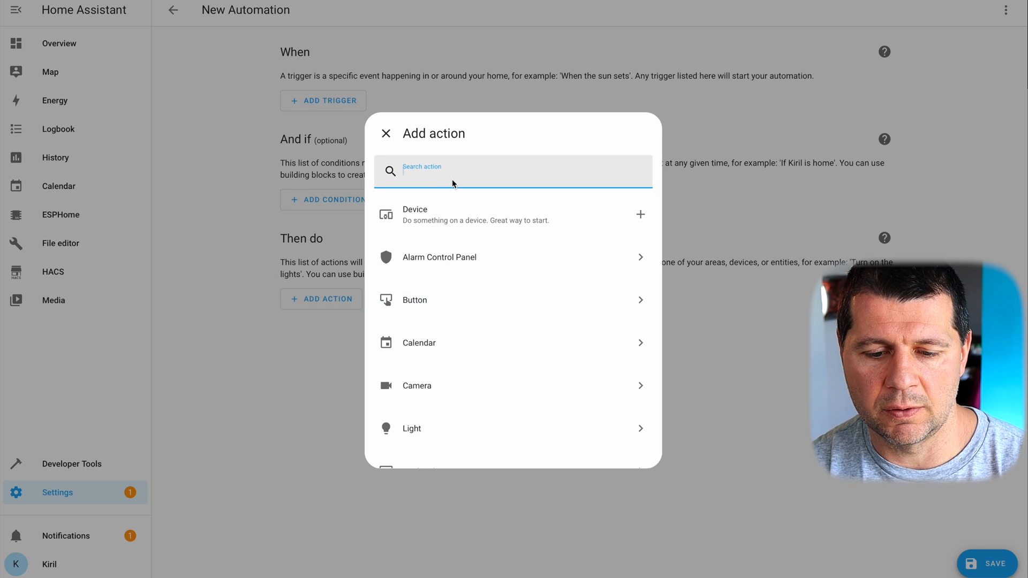
text(turn)
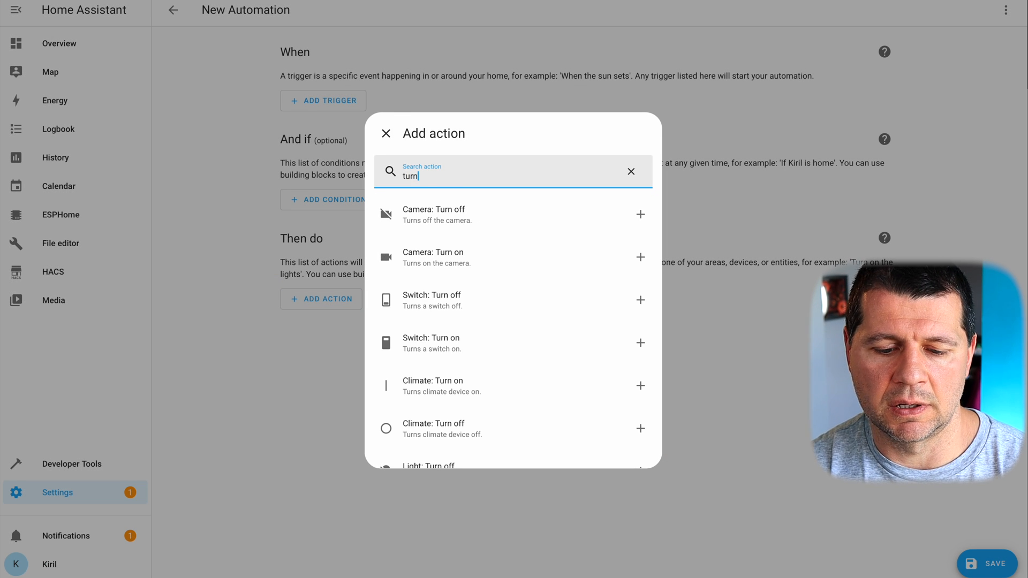
click(461, 296)
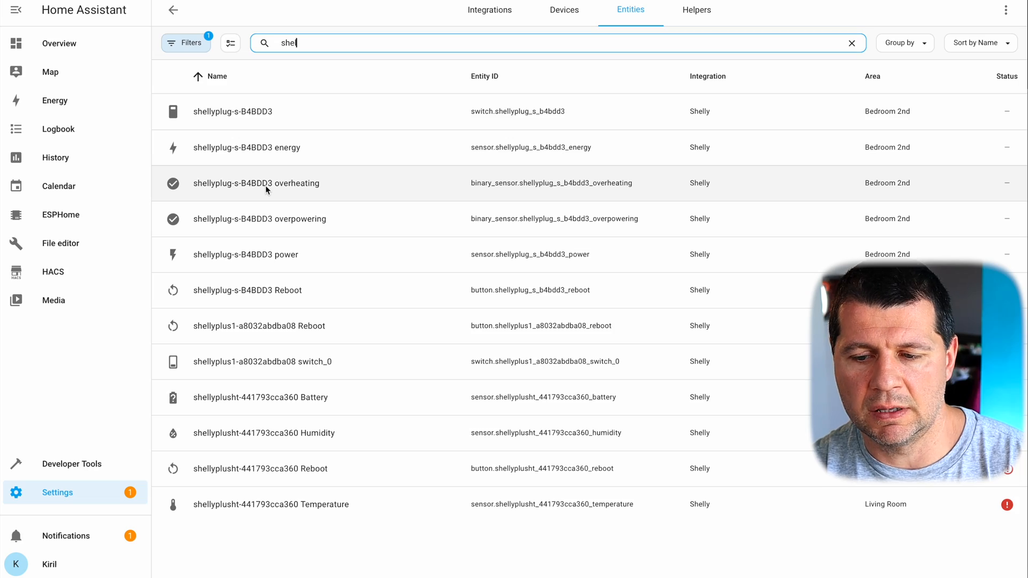
Step: Assign Label 1 to the shellyplus1-a8032abdba08 switch_0 entity and save its settings
click(272, 362)
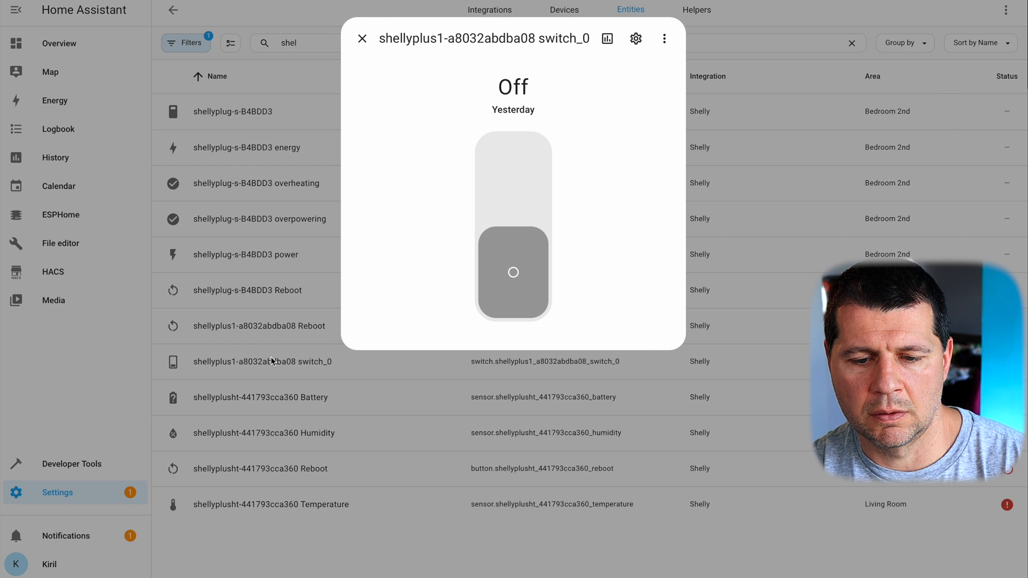
click(636, 37)
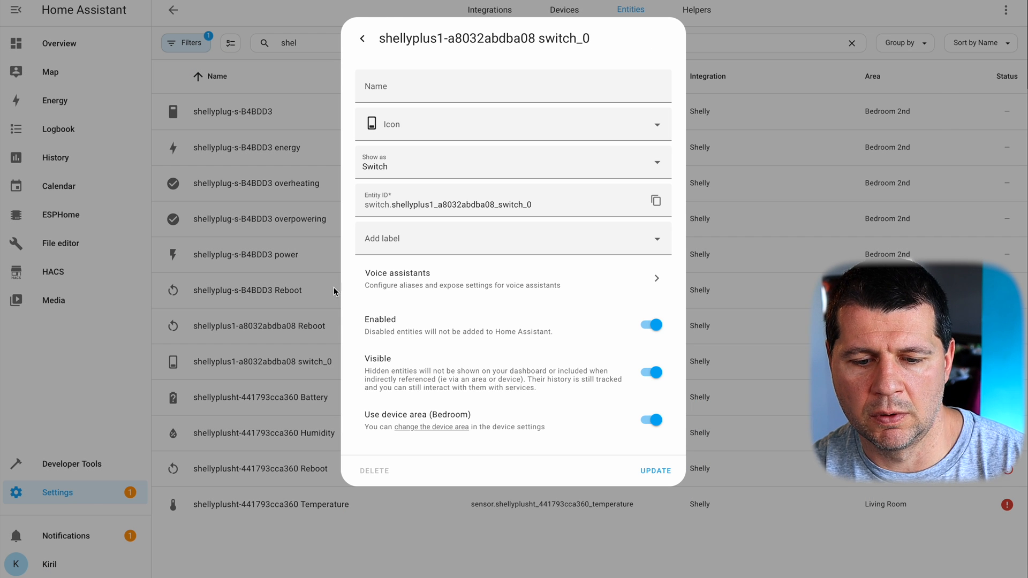
click(445, 236)
click(421, 281)
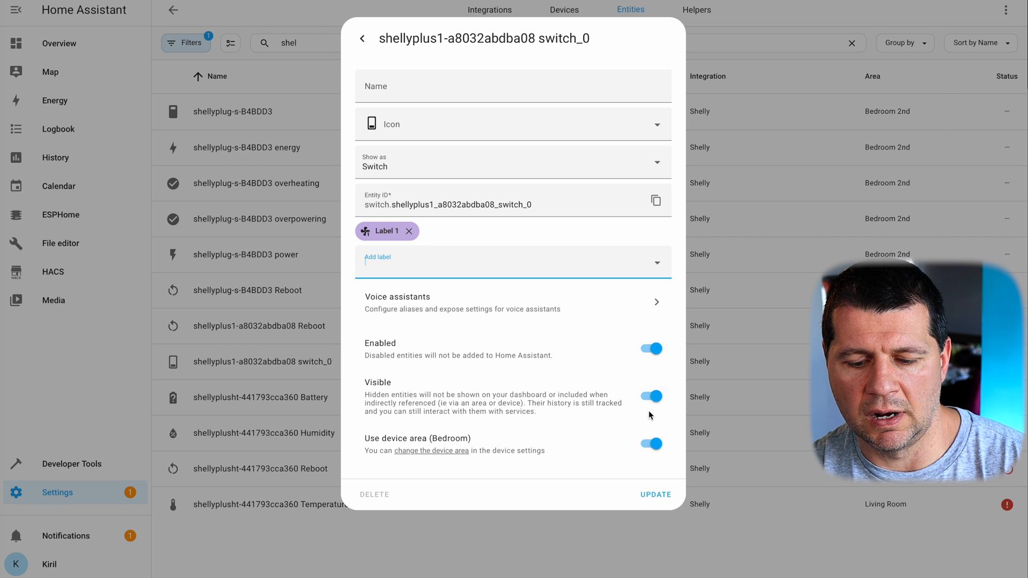
click(655, 494)
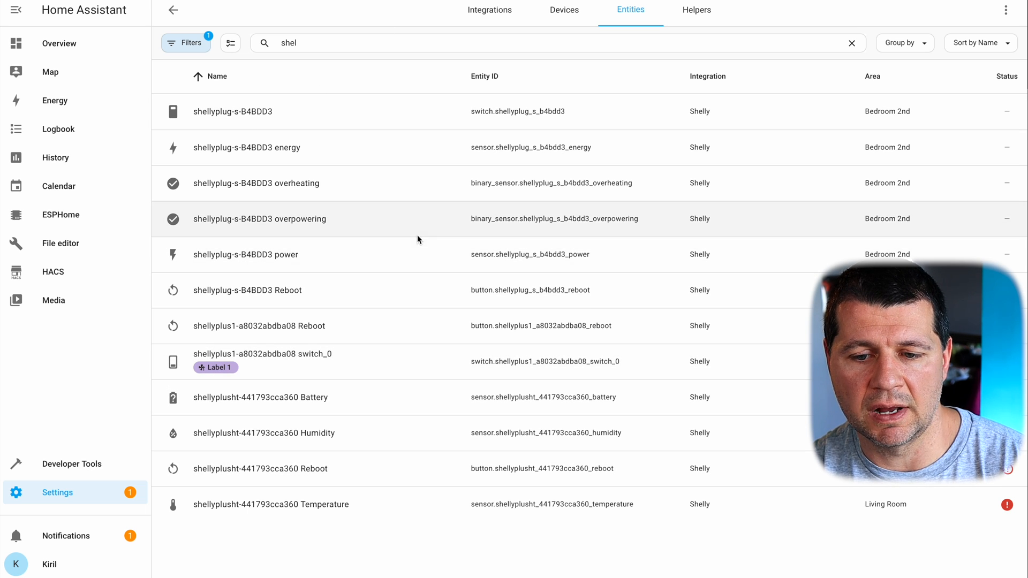
Step: Assign label 2 to the ATC 1170 device and save the change
click(554, 17)
scroll(479, 301, down, 2)
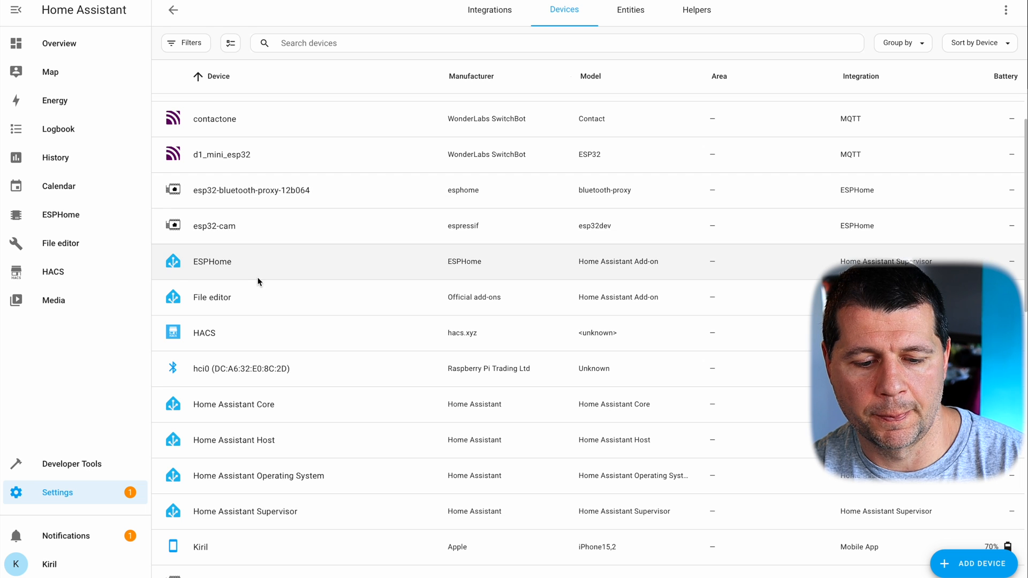
scroll(259, 317, down, 1)
scroll(259, 317, up, 3)
click(261, 155)
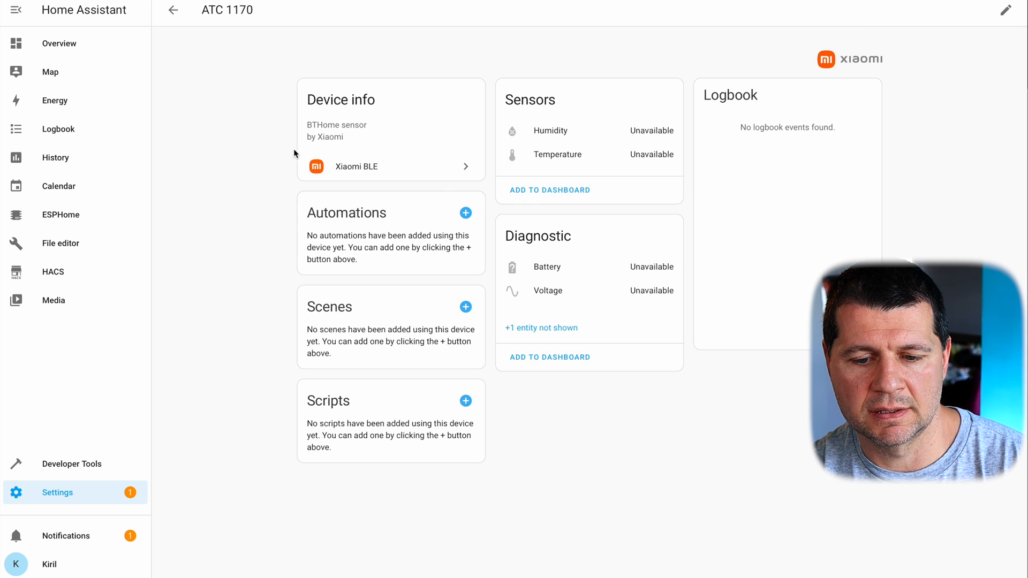
click(1004, 10)
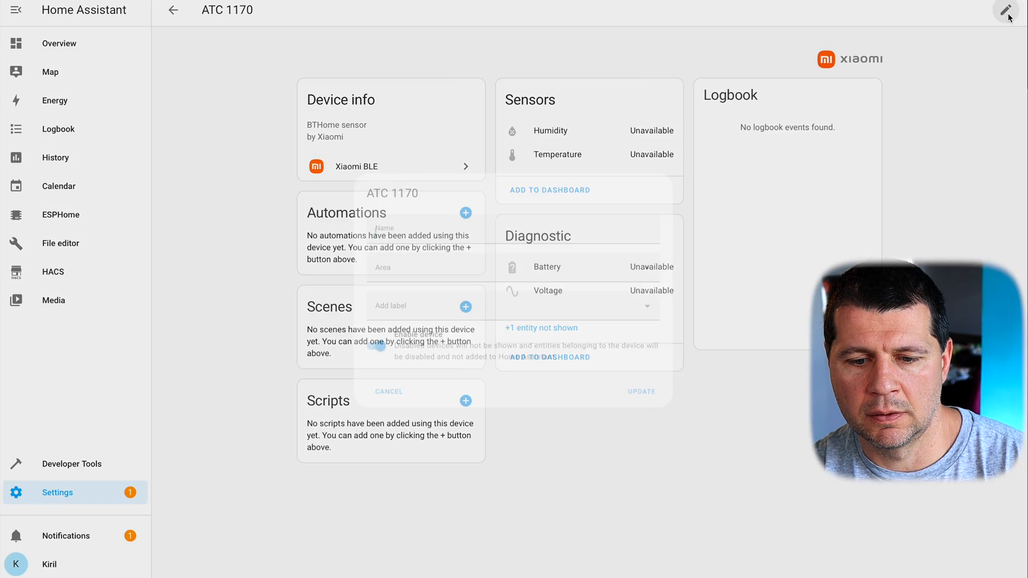
click(447, 309)
click(419, 371)
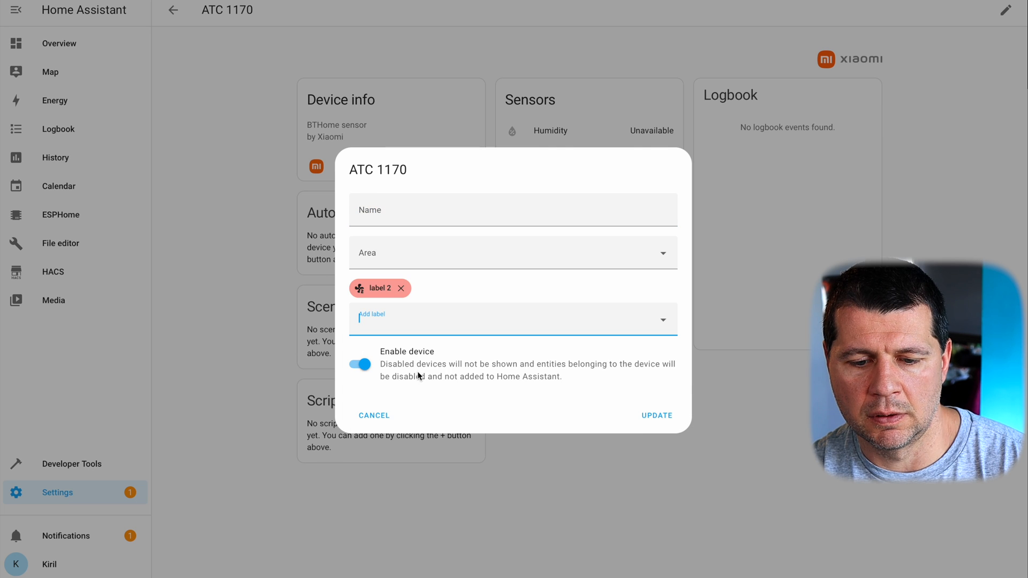
click(657, 416)
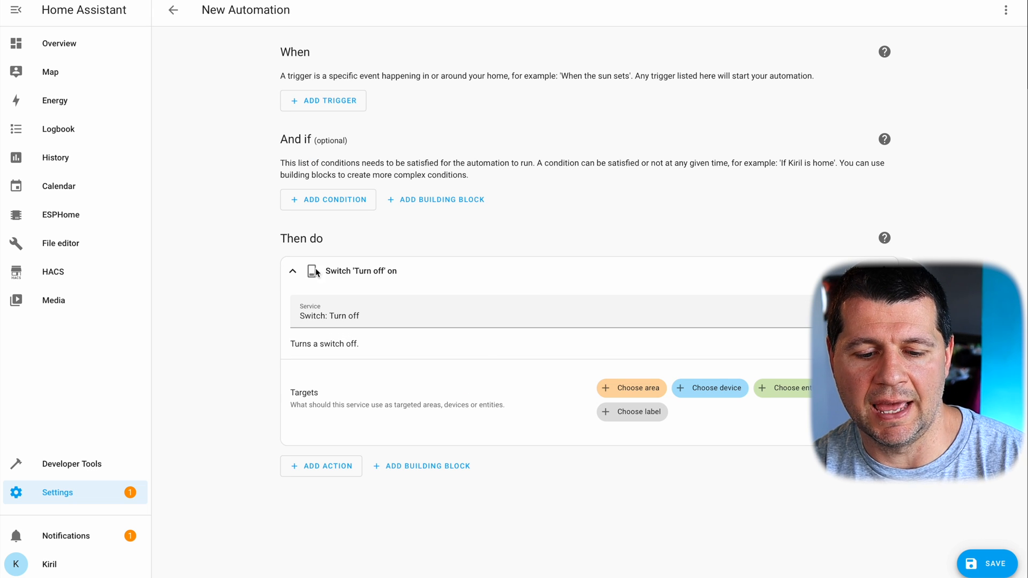
Step: Choose a label as the target of the automation's Switch: Turn off action
click(644, 412)
click(638, 427)
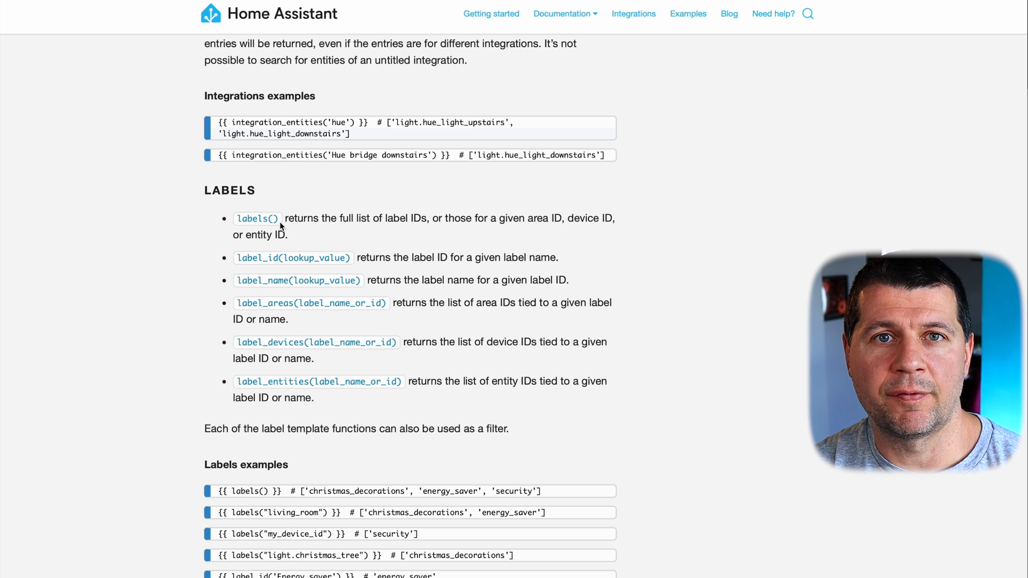
Step: Take the labels() function from the templating documentation and add {{ labels() }} as the first line of the developer tools template
drag(281, 226, 231, 223)
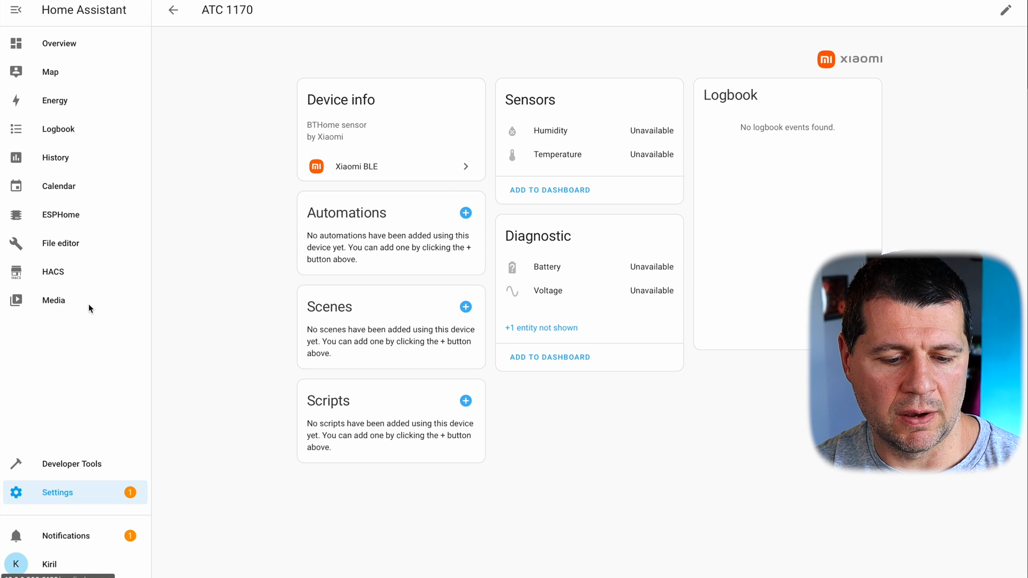
click(73, 463)
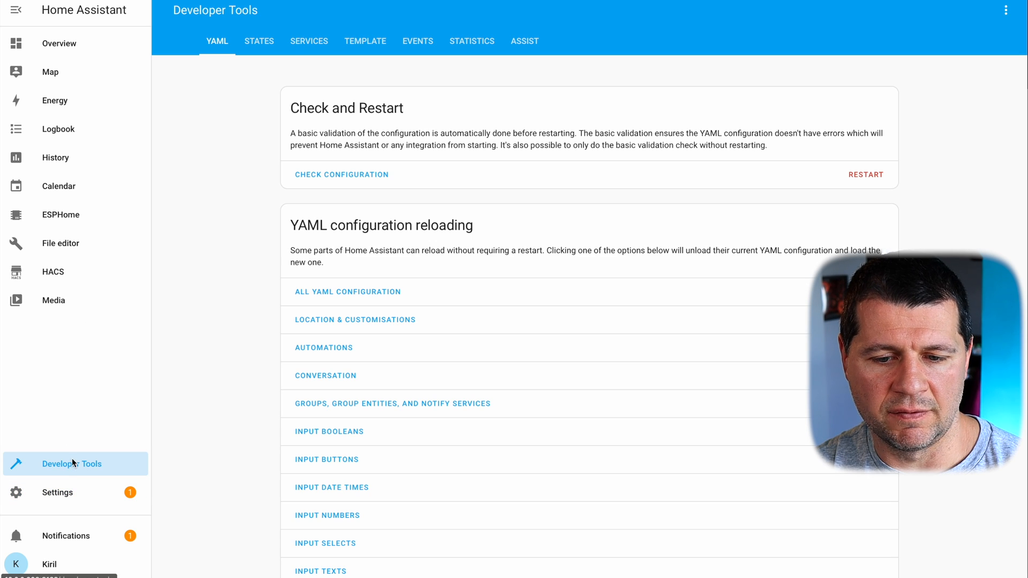
click(359, 41)
key(Return)
key(Return)
key(Up)
key(Up)
text({{ labels())
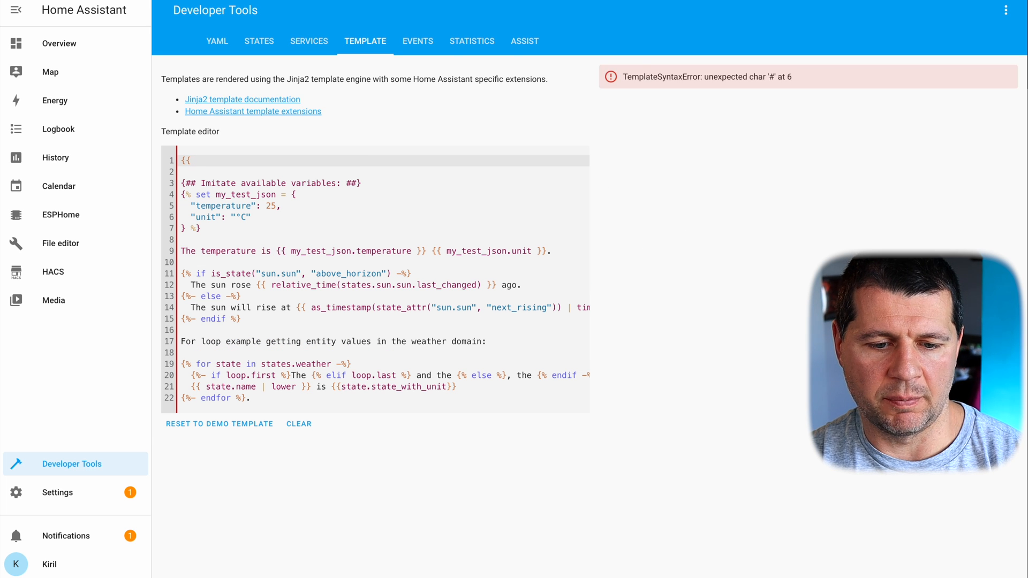
text( }})
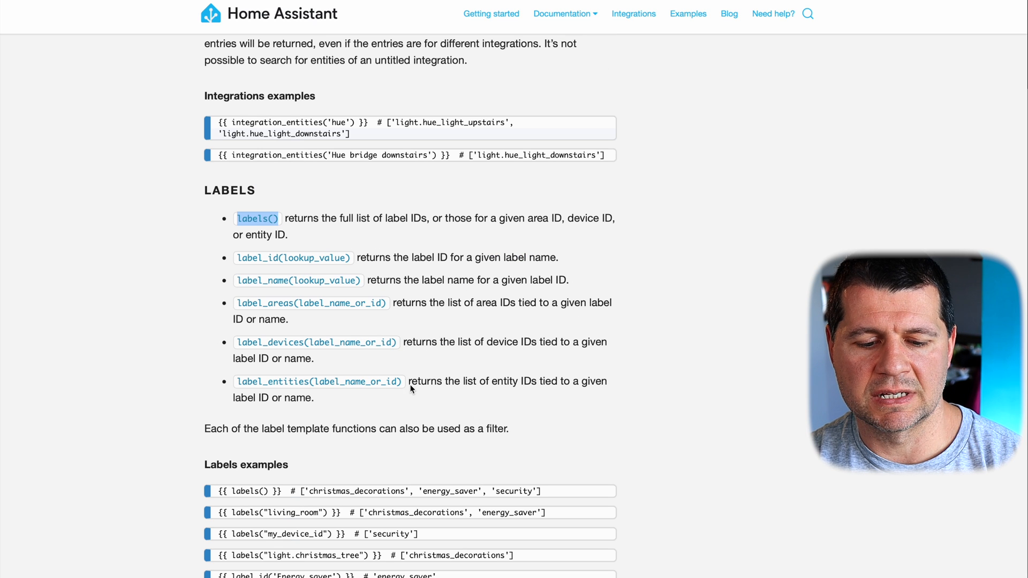
Step: Review the label functions in the templating documentation and copy label_devices(label_name_or_id)
drag(411, 387, 210, 211)
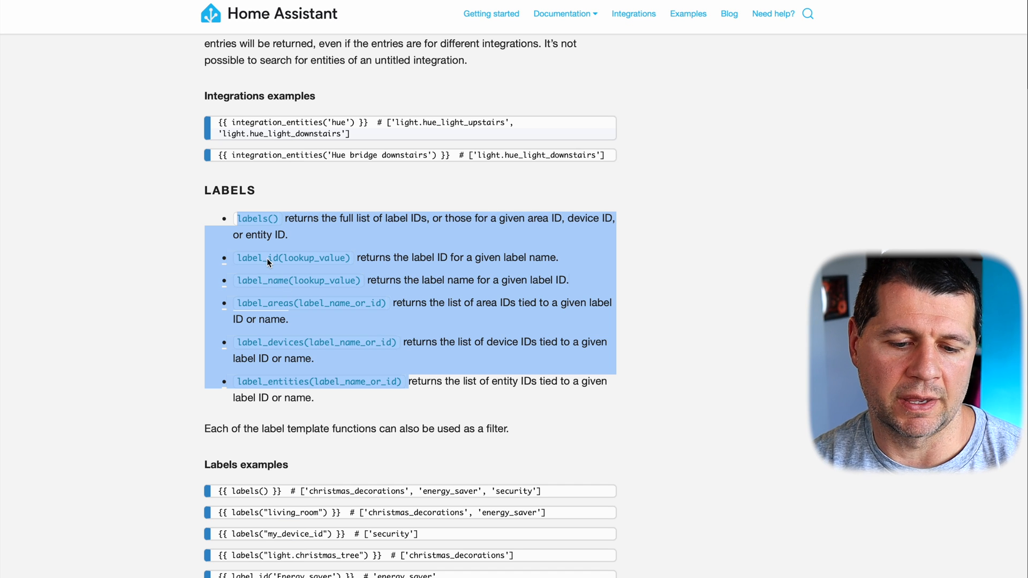
click(282, 286)
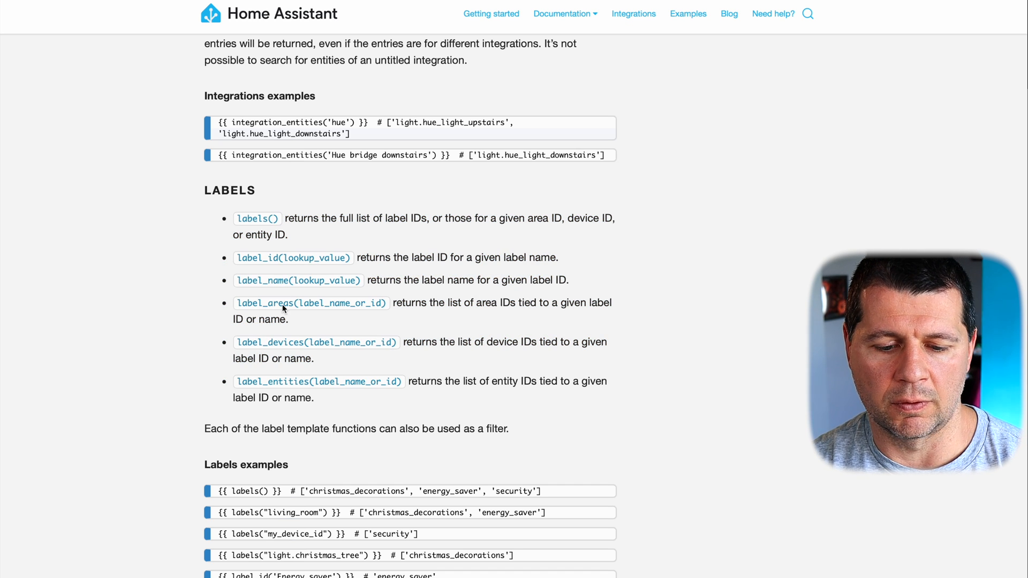
drag(237, 341, 395, 345)
key(ctrl+c)
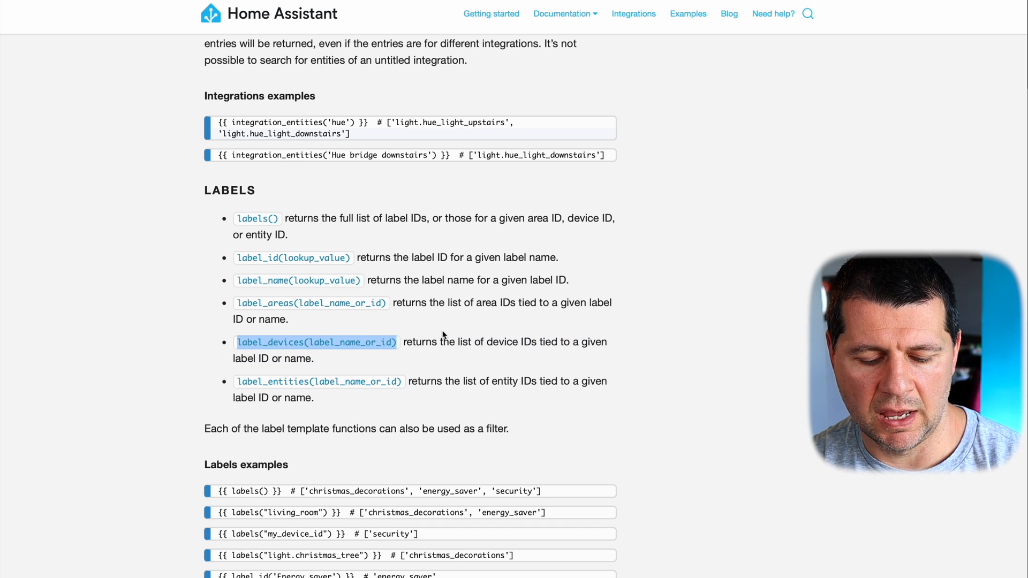
click(257, 2)
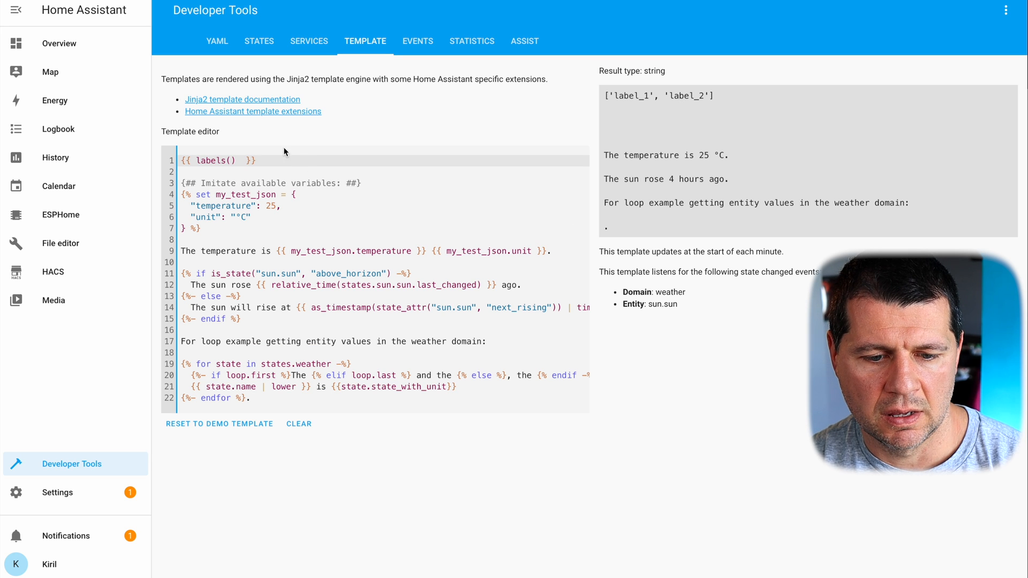
Step: Insert the copied label_devices function below the labels() line of the template and wrap it in double curly braces
key(Return)
key(Return)
key(ctrl+v)
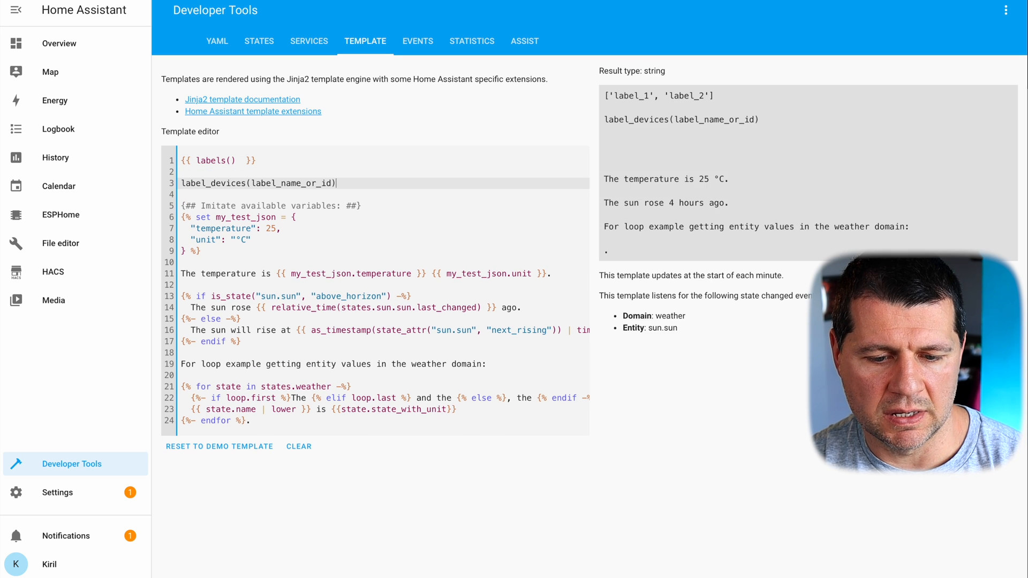
text({{)
key(BackSpace)
key(BackSpace)
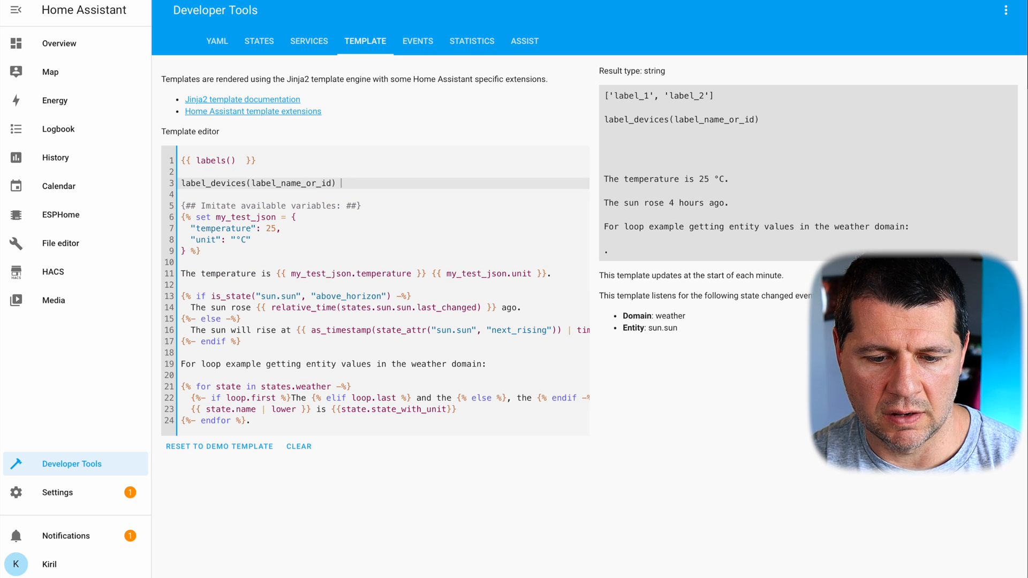
click(182, 184)
text({{)
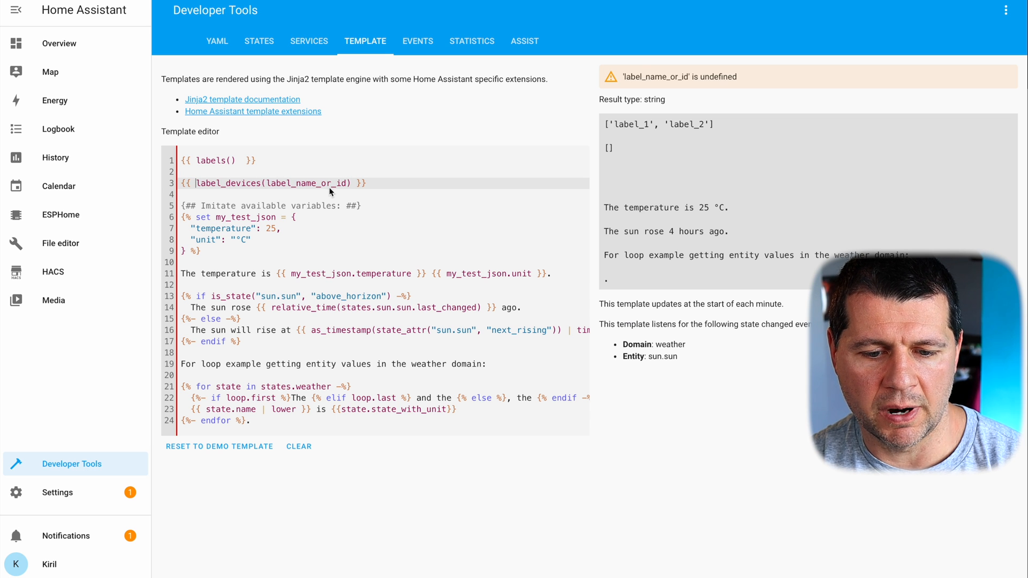
Step: Replace the placeholder argument of label_devices with the quoted name "label 1"
drag(346, 185, 292, 190)
key(BackSpace)
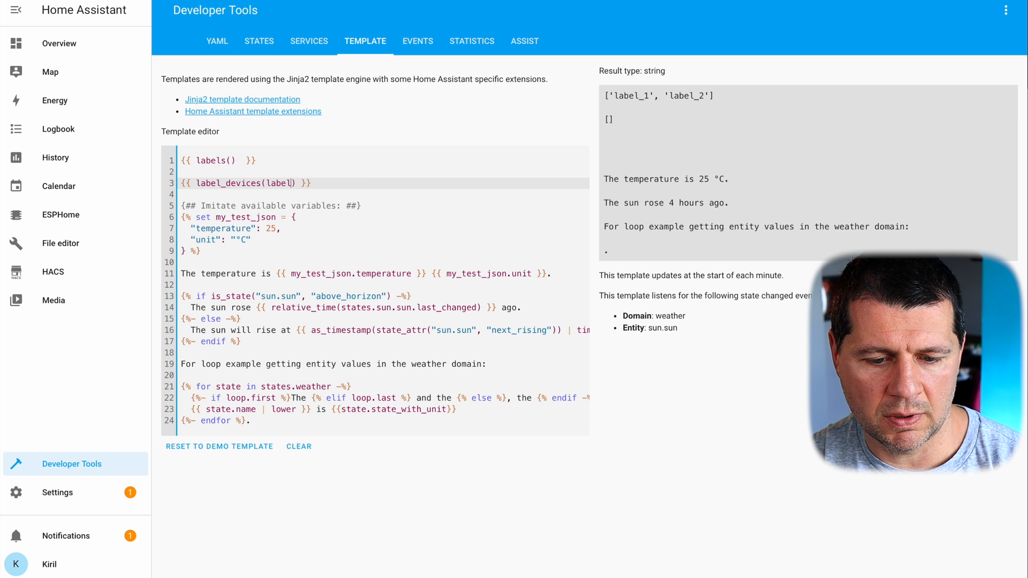
text(1")
click(266, 183)
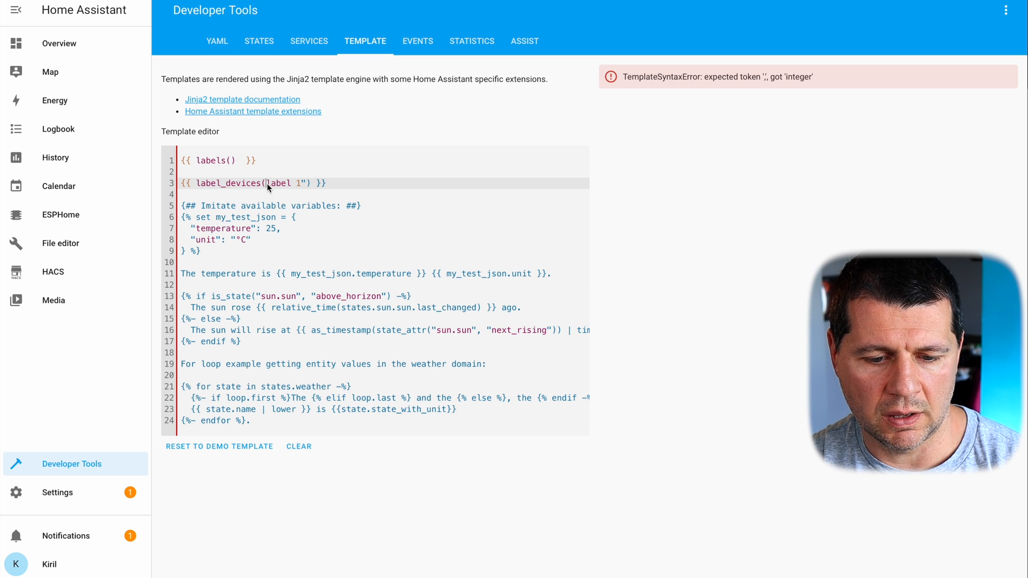
text(")
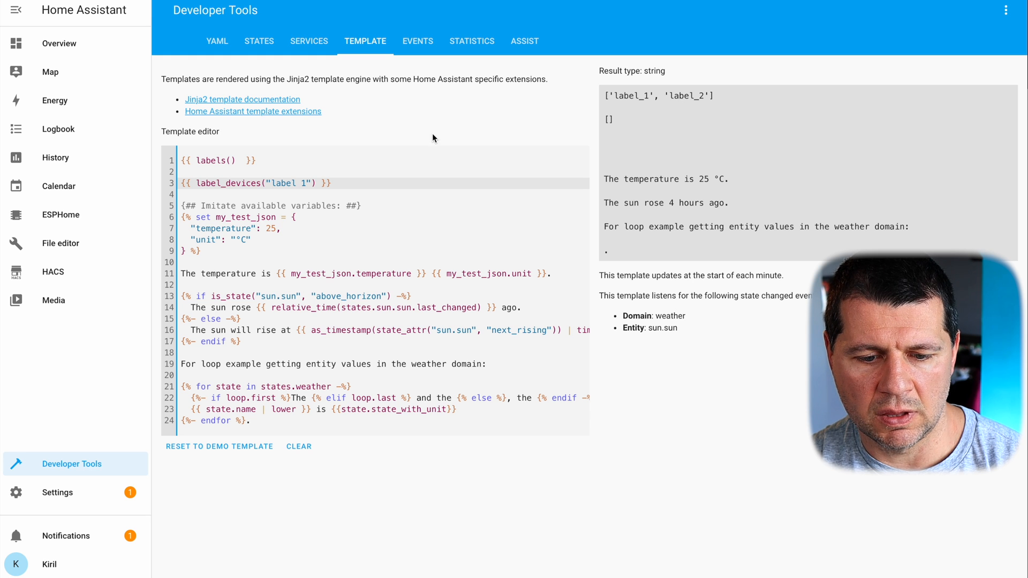
Step: Change the label_devices argument to "label 2"
click(309, 183)
key(BackSpace)
text(2)
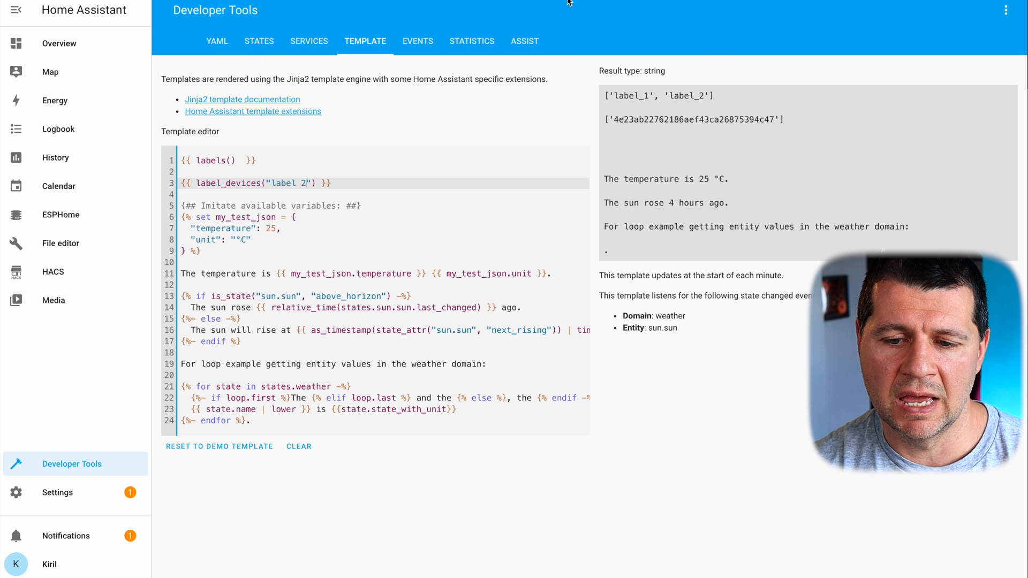
Step: Find the Floors section of the templating documentation and copy the floors() function
click(629, 0)
scroll(439, 143, up, 15)
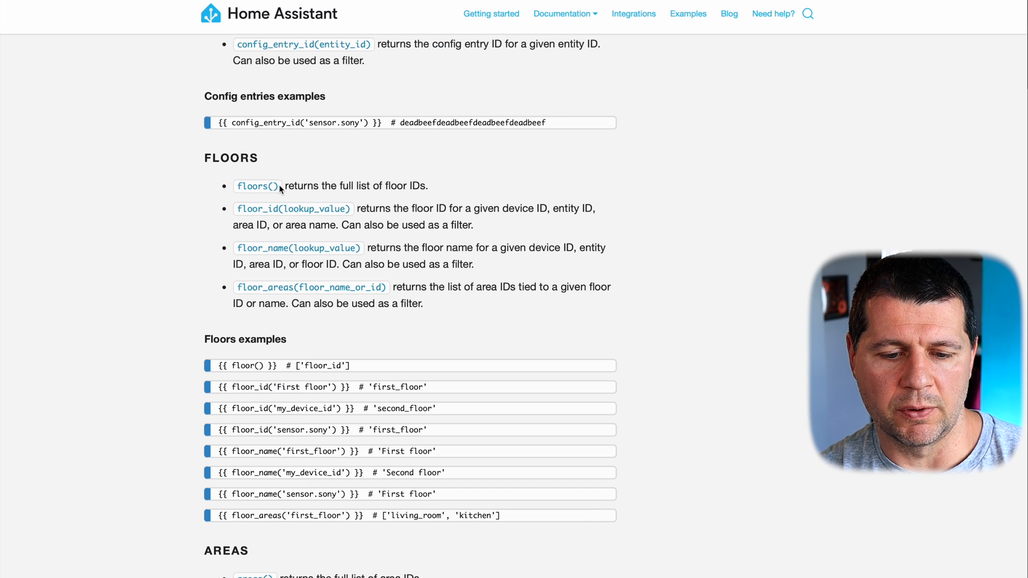
drag(278, 185, 230, 186)
key(ctrl+c)
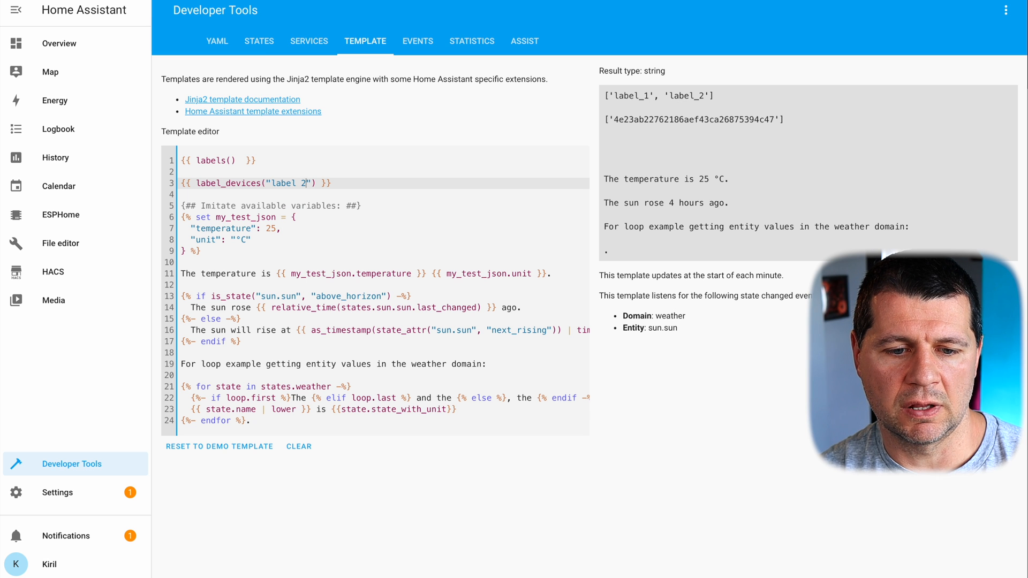
Step: Add {{ floors() }} on a new line below the label_devices expression in the template
click(359, 181)
key(Return)
key(Return)
text({{)
key(ctrl+v)
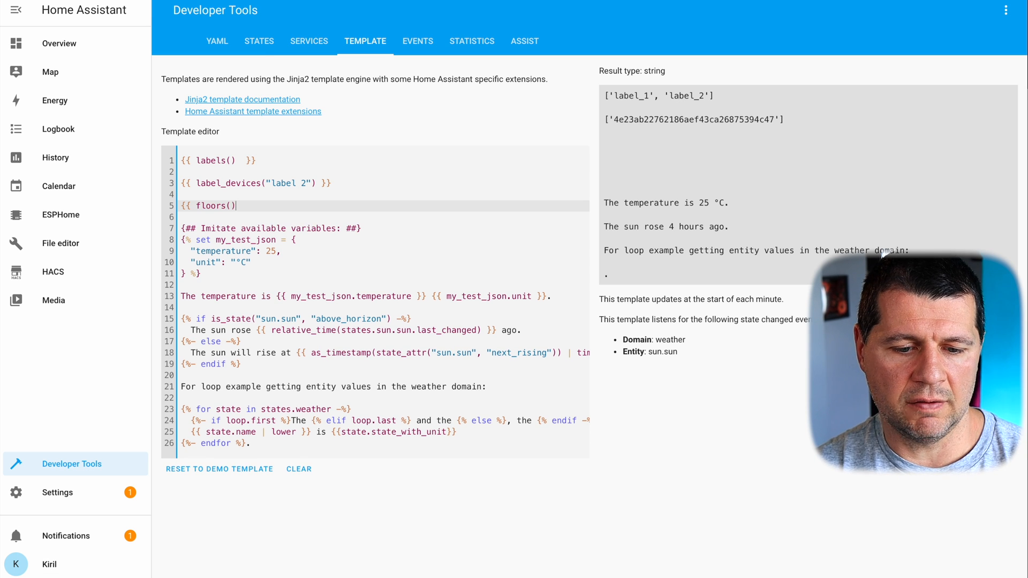
text(}}})
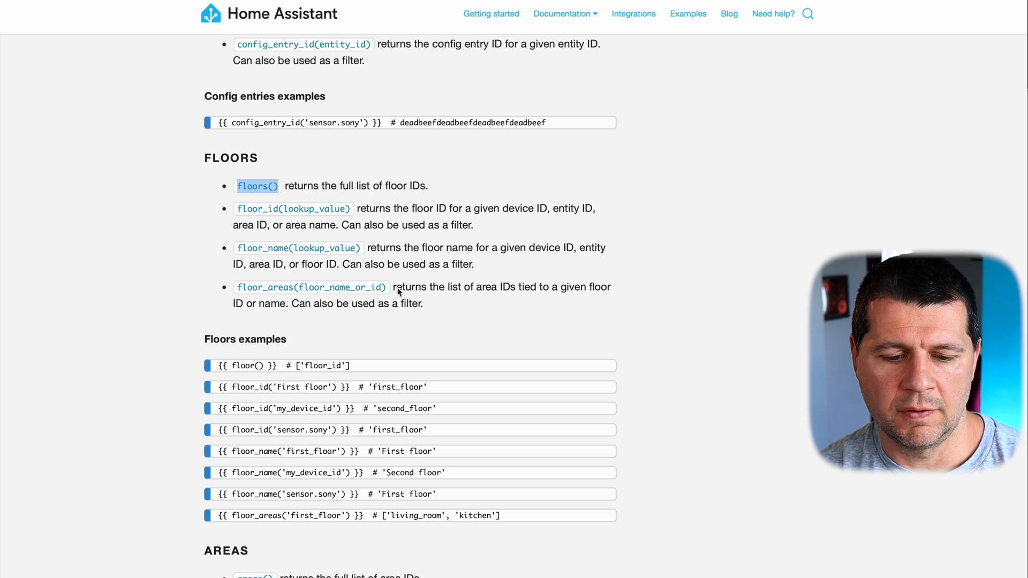
Step: Examine the floor functions and the Floors examples in the documentation, and return to the template editor
drag(404, 285, 231, 190)
scroll(289, 215, down, 2)
click(402, 314)
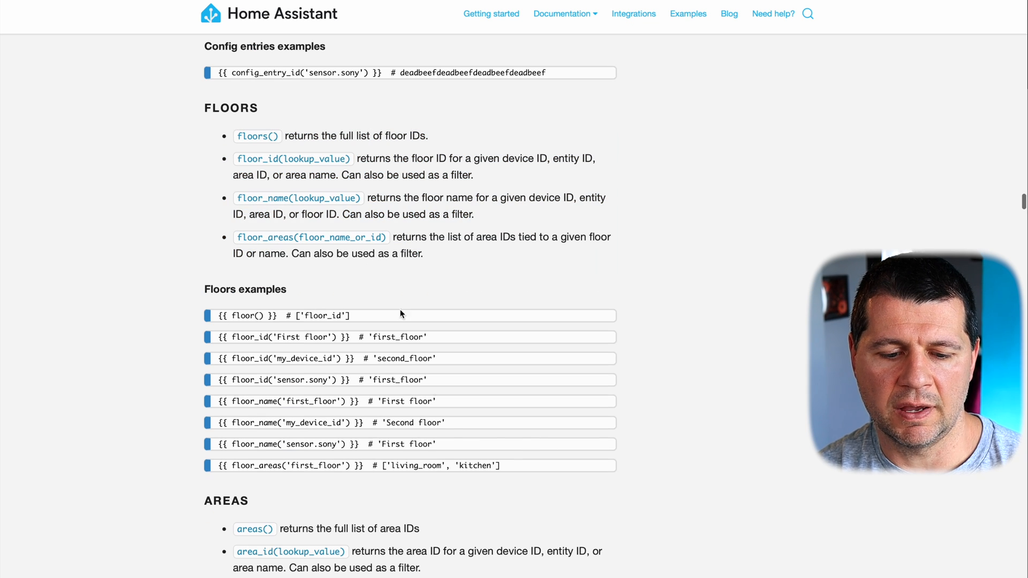
drag(506, 467, 184, 291)
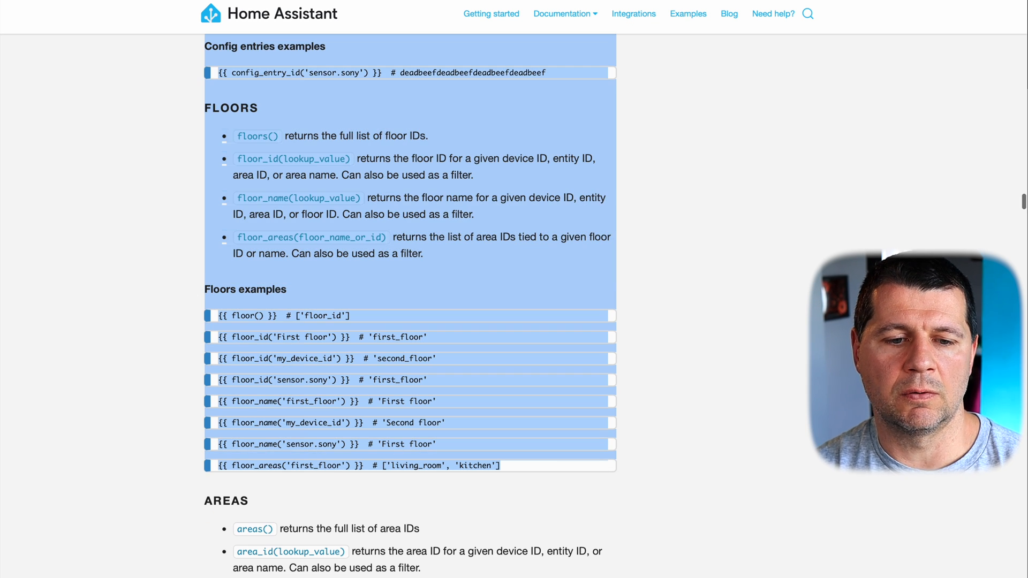
click(119, 1)
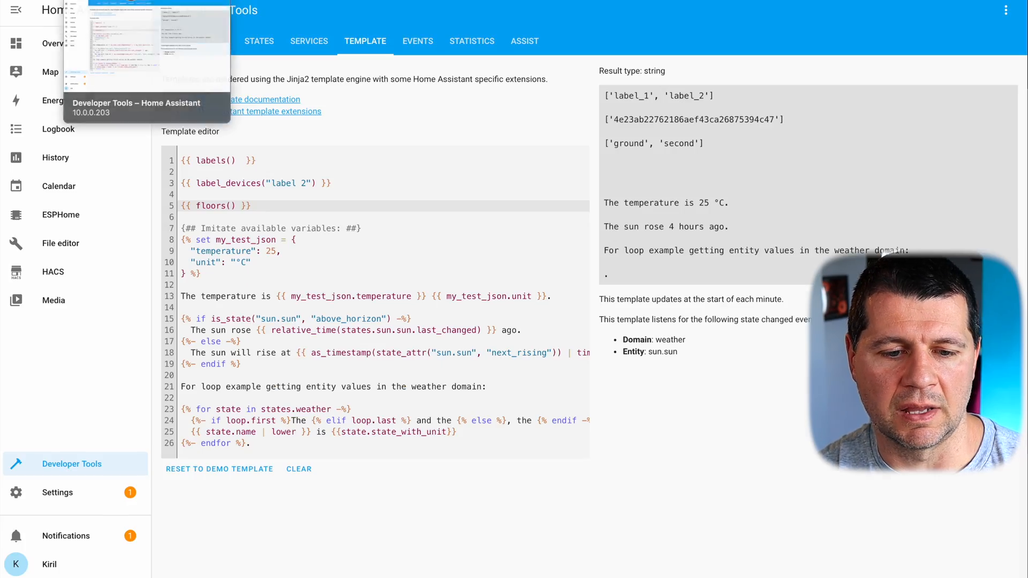